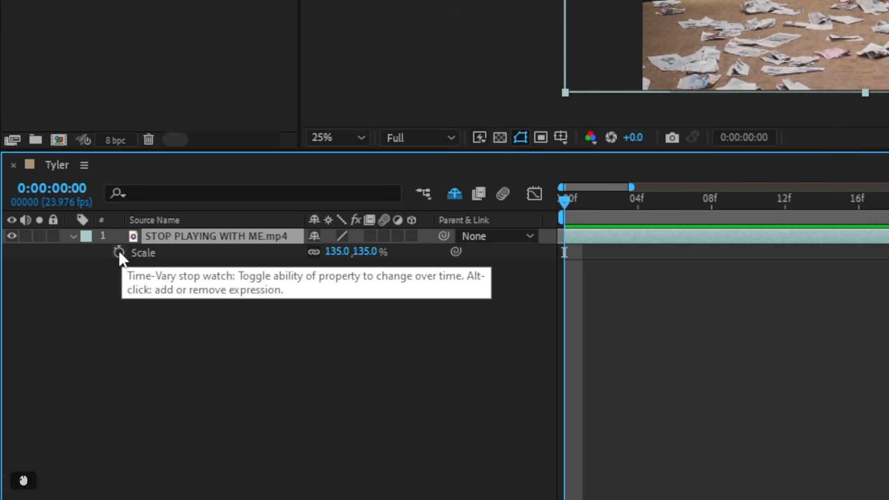
# Keyframe the clip's Scale at the first frame and add a second Scale keyframe at 0:00:01:02
pyautogui.click(119, 252)
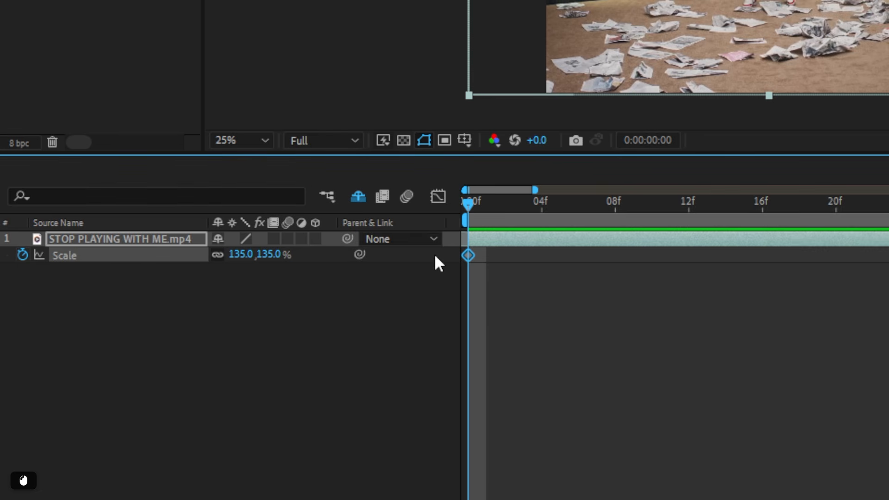
pyautogui.click(456, 247)
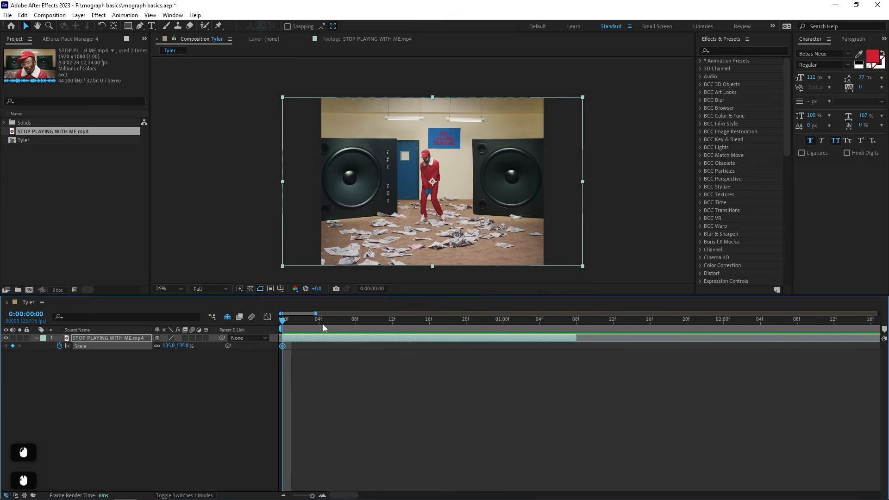
pyautogui.moveTo(323, 324); pyautogui.dragTo(416, 338)
pyautogui.click(565, 345)
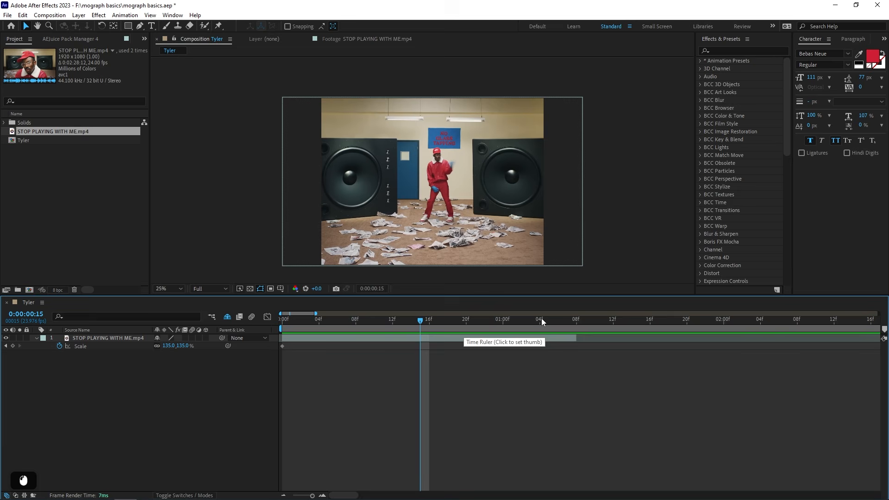
pyautogui.click(522, 325)
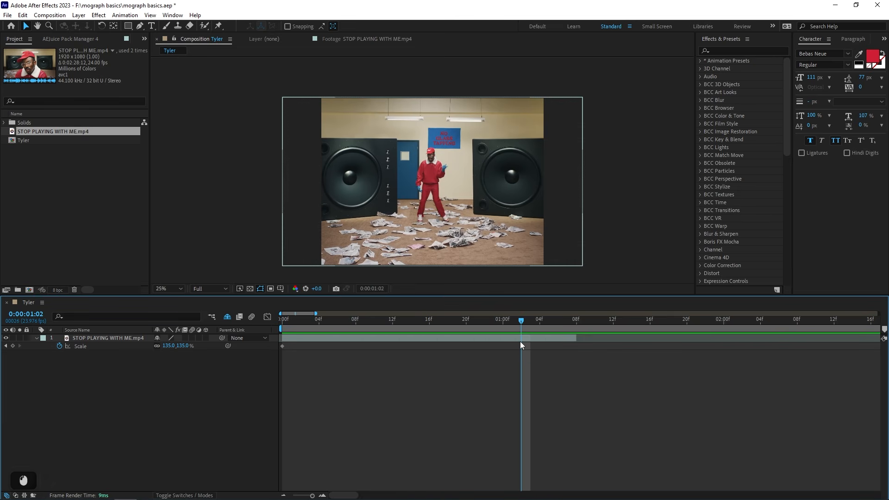
pyautogui.click(507, 370)
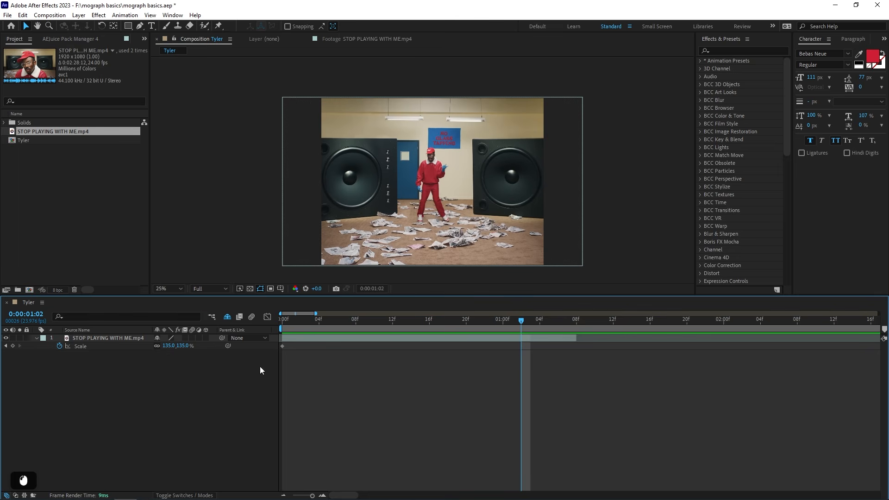
pyautogui.click(12, 346)
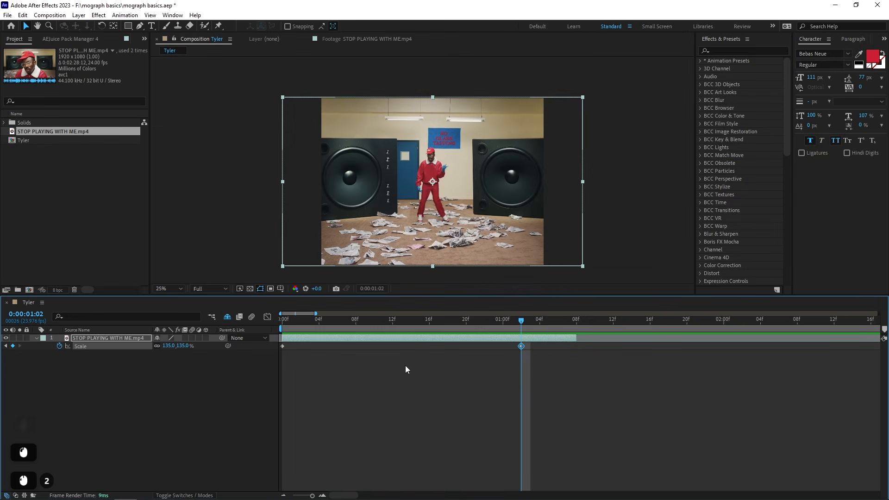
pyautogui.click(522, 347)
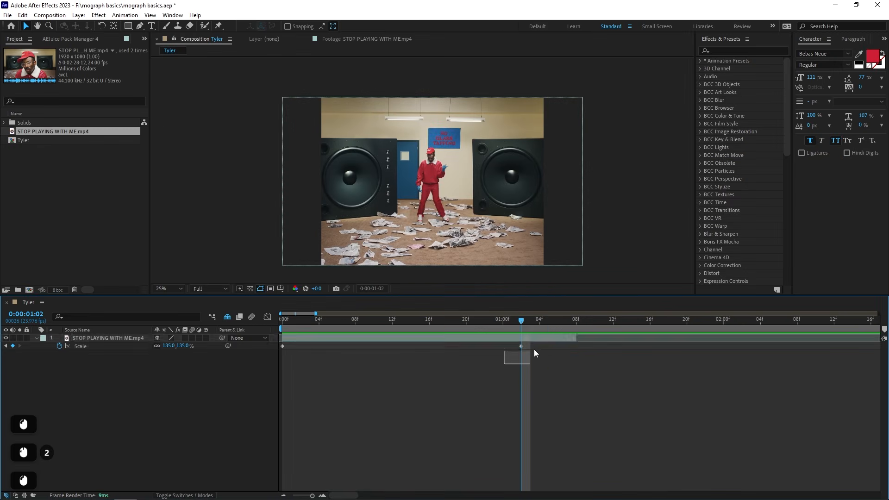
pyautogui.click(512, 385)
# Return to the first frame and set the clip's Scale there to 430%
pyautogui.moveTo(501, 322); pyautogui.dragTo(440, 330)
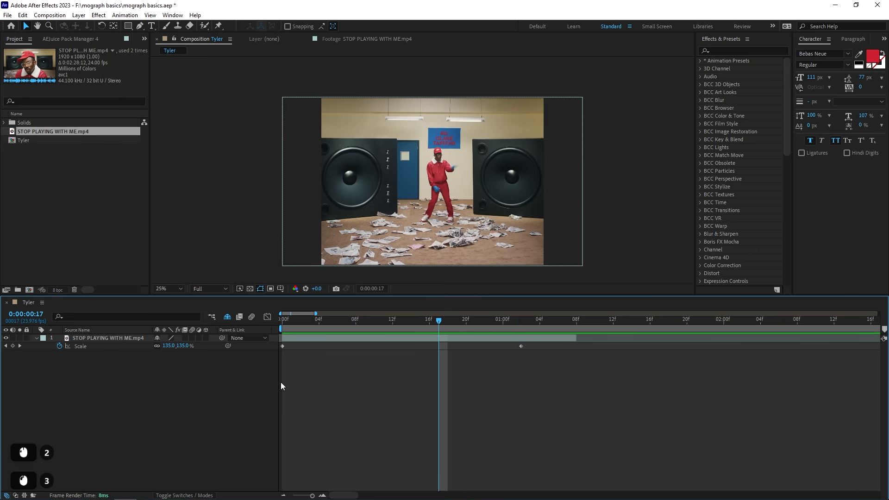
pyautogui.moveTo(393, 320); pyautogui.dragTo(413, 318)
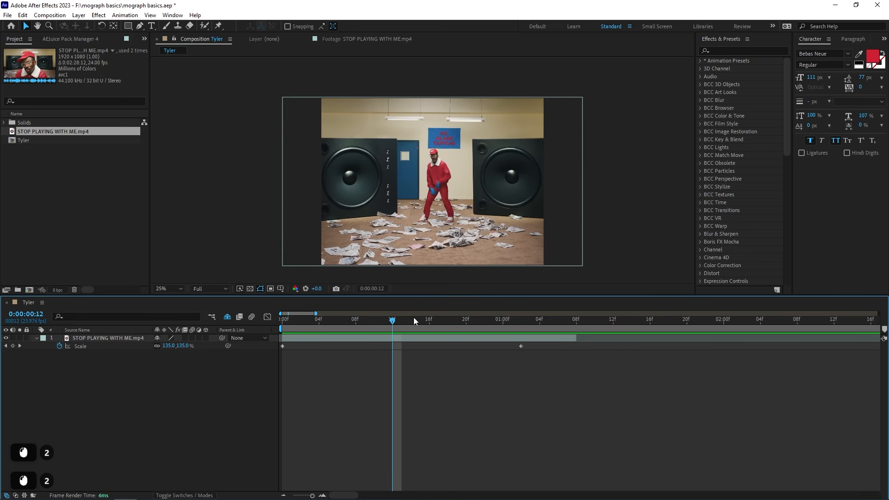
pyautogui.click(286, 321)
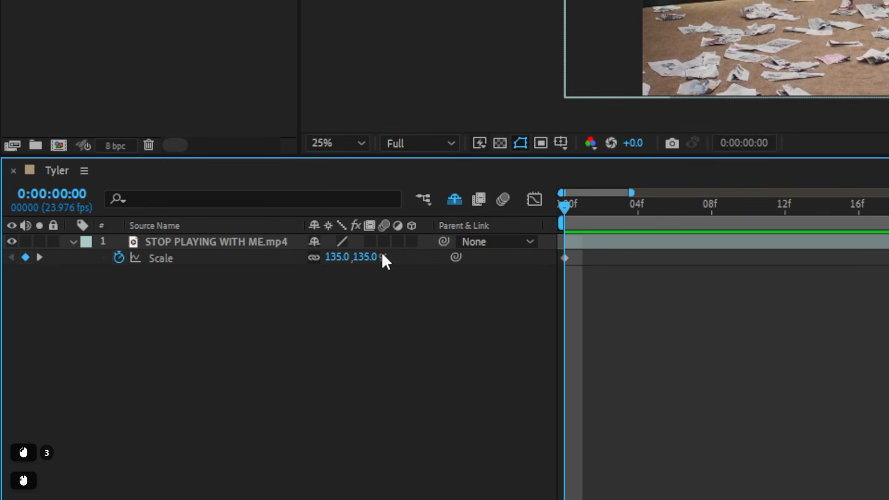
pyautogui.moveTo(182, 347); pyautogui.dragTo(189, 345)
pyautogui.moveTo(382, 250); pyautogui.dragTo(563, 268)
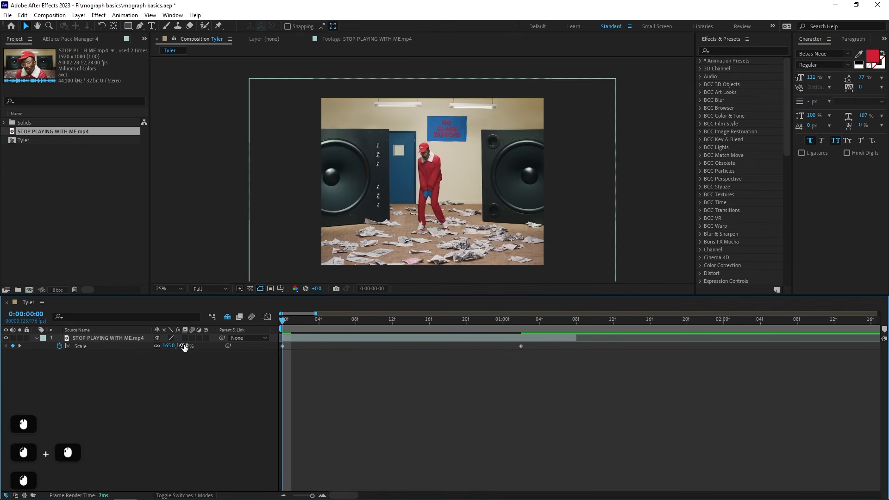
pyautogui.moveTo(281, 352); pyautogui.dragTo(372, 391)
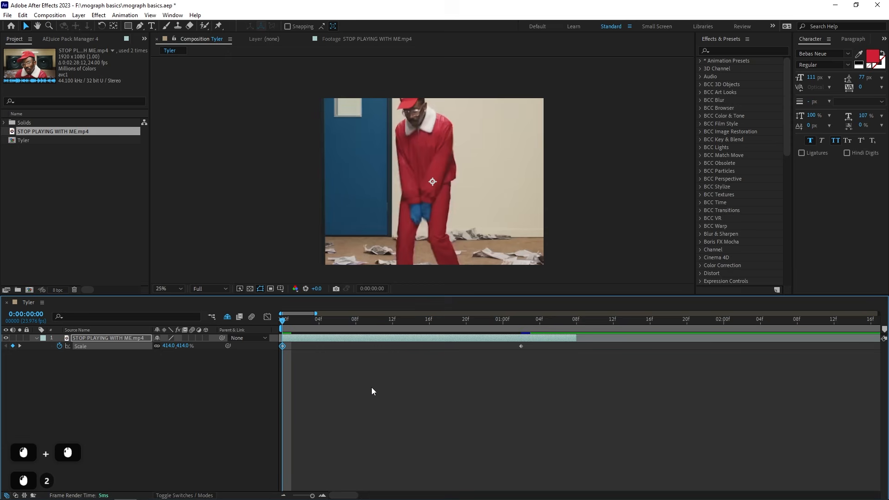
pyautogui.click(193, 352)
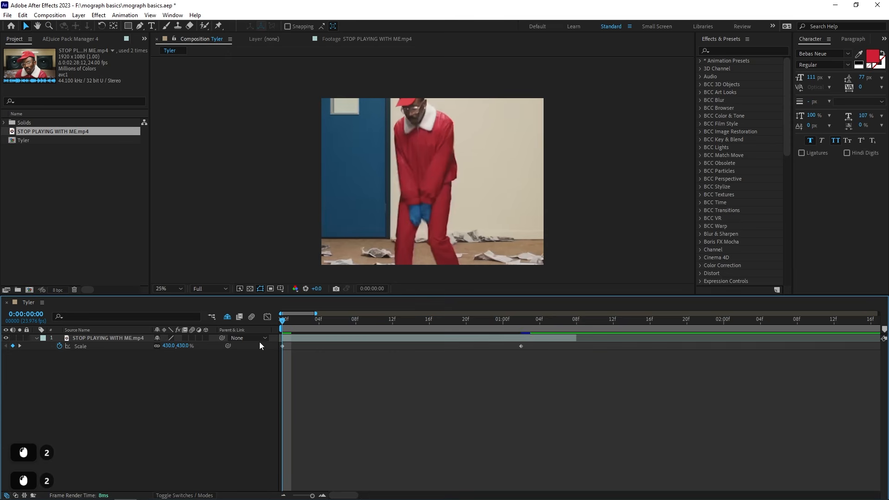
# Play back the composition to preview the zoom-out between the two Scale keyframes
pyautogui.press('space')
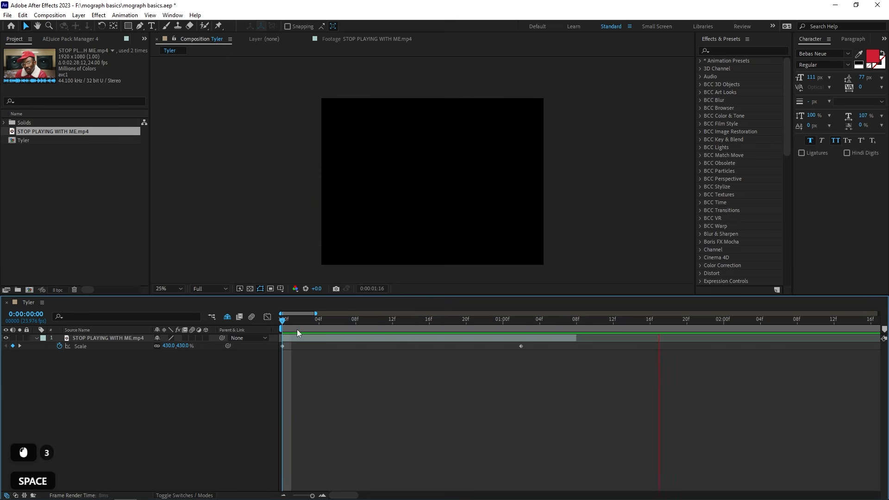
pyautogui.click(176, 345)
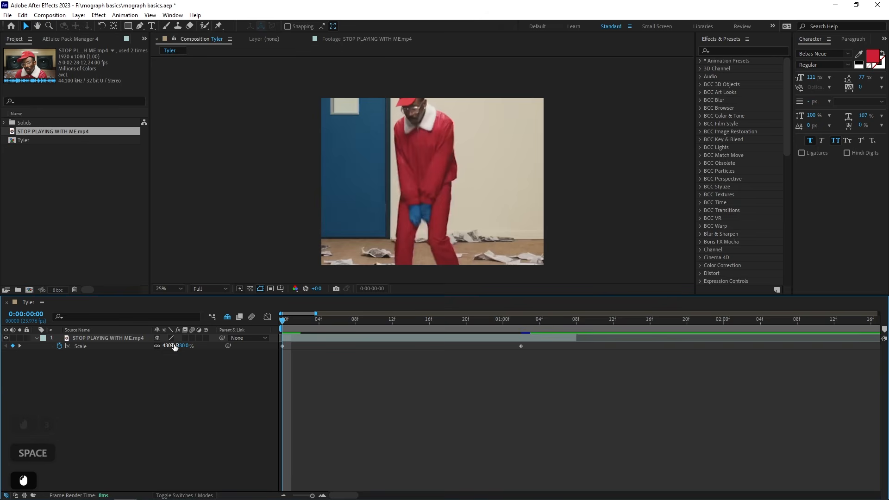
pyautogui.press('space')
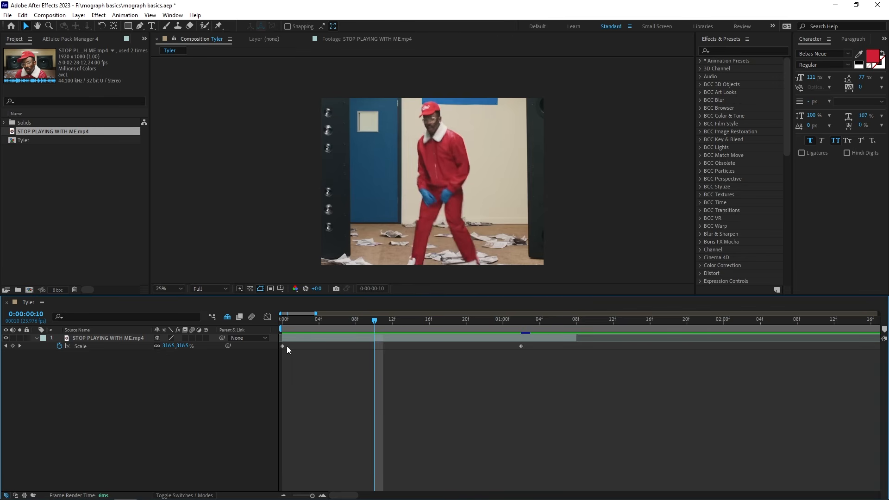
# Apply Easy Ease to both Scale keyframes and open their curve in the Graph Editor
pyautogui.moveTo(574, 366); pyautogui.dragTo(265, 337)
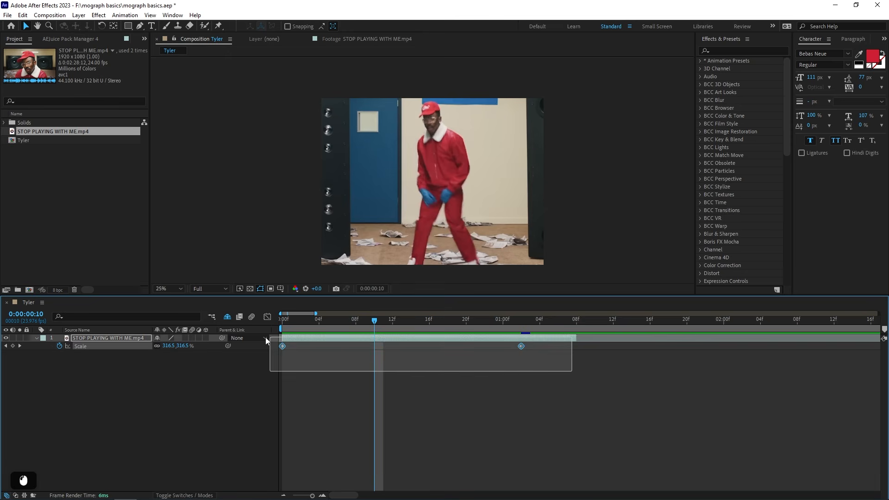
pyautogui.press('F9')
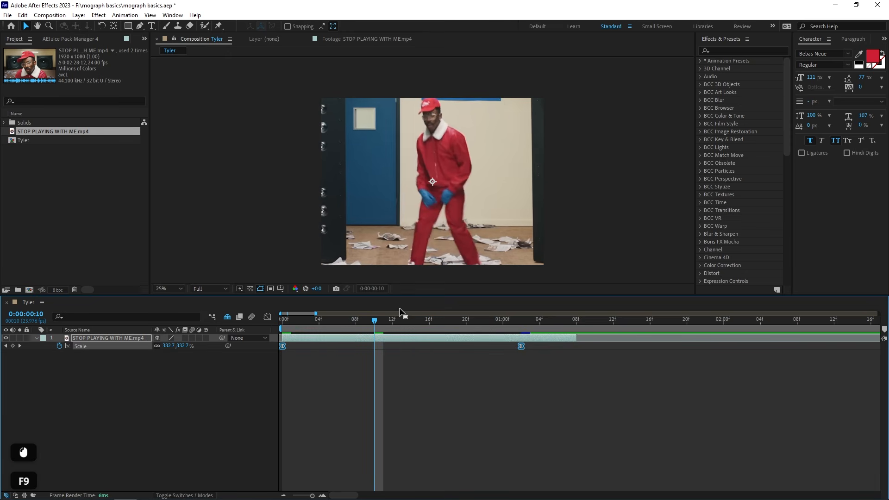
pyautogui.doubleClick(268, 317)
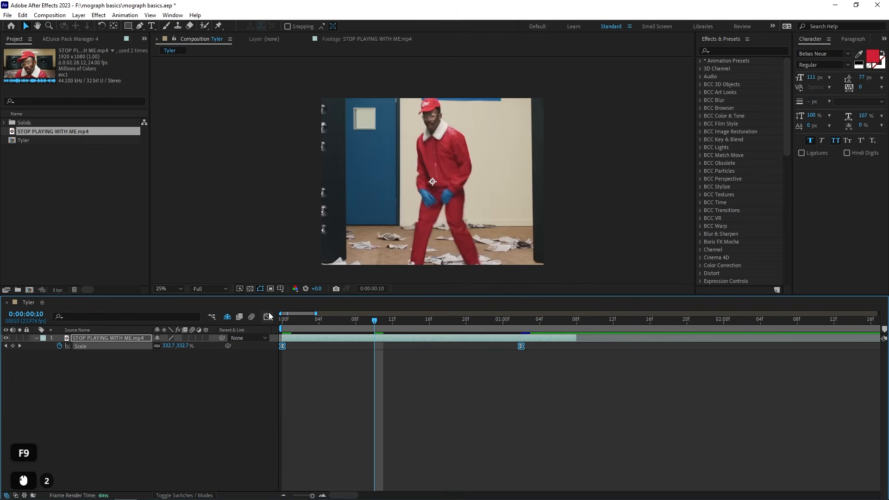
pyautogui.click(268, 317)
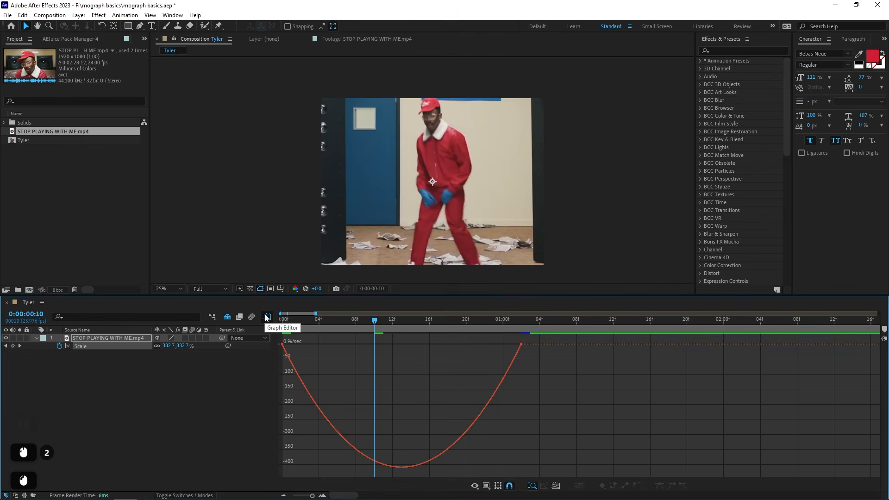
pyautogui.click(383, 381)
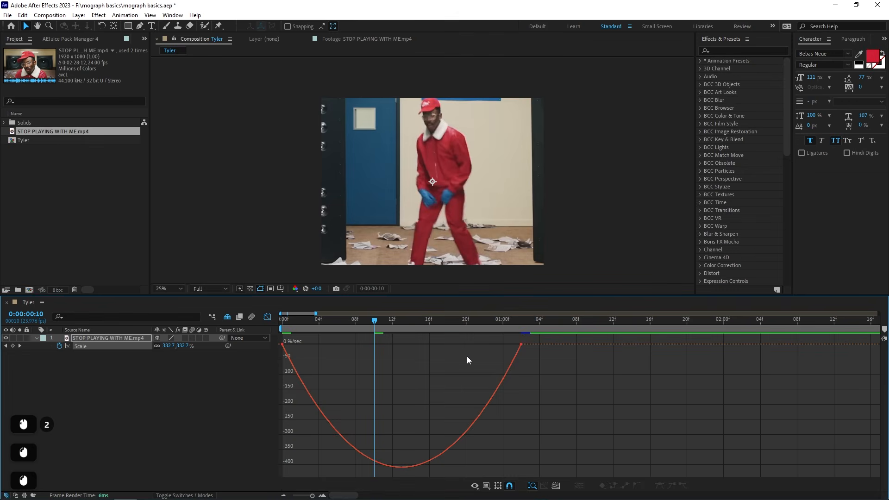
# Switch the Scale curve from the speed graph to the value graph and select its keyframes
pyautogui.moveTo(537, 339); pyautogui.dragTo(250, 477)
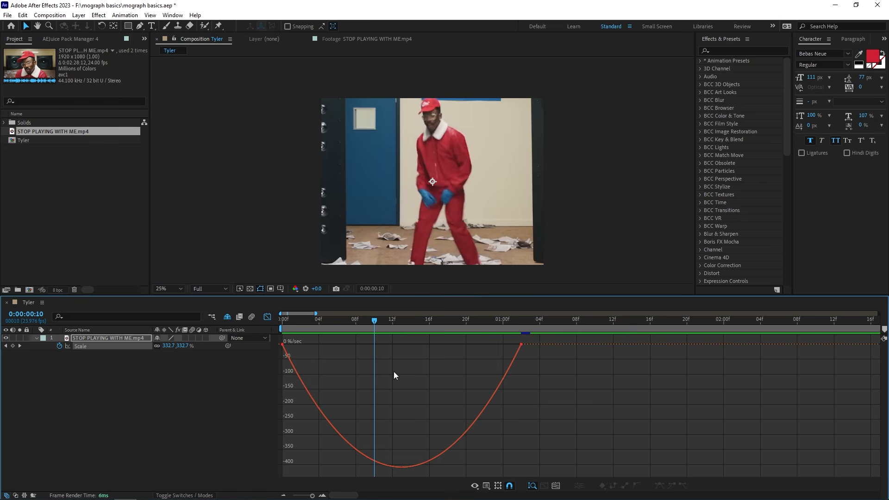
pyautogui.rightClick(393, 376)
pyautogui.click(404, 394)
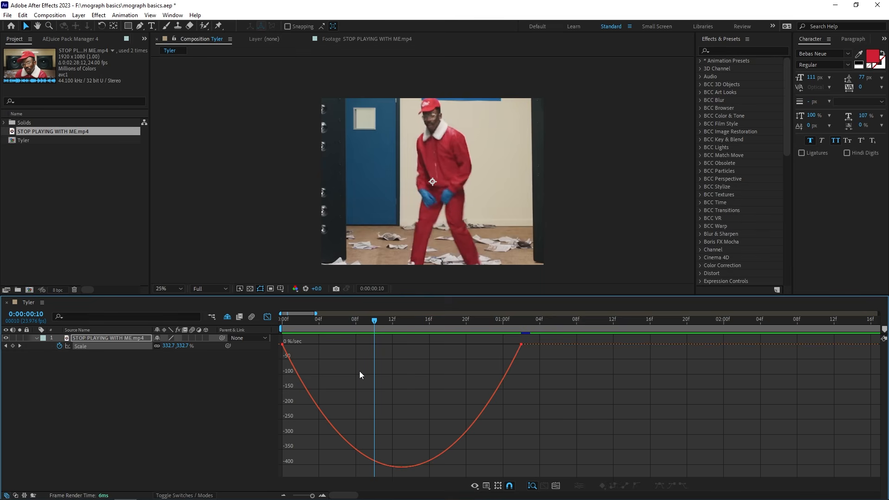
pyautogui.rightClick(406, 392)
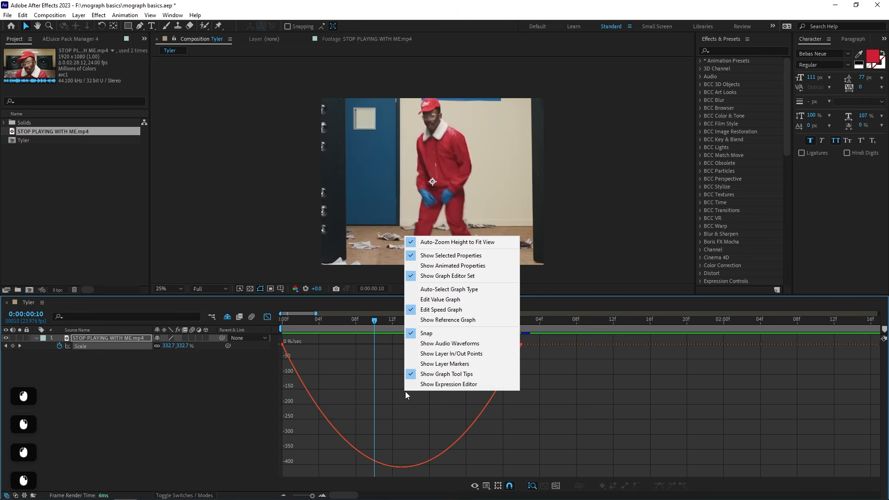
pyautogui.click(434, 301)
pyautogui.moveTo(353, 475); pyautogui.dragTo(279, 334)
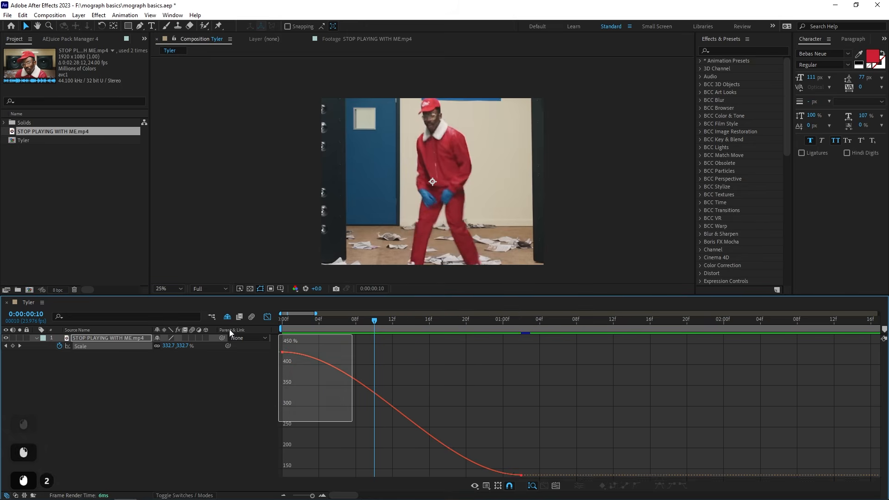
# Try an extreme ease by pulling both curve handles to the first frame near the 135% level
pyautogui.press('space')
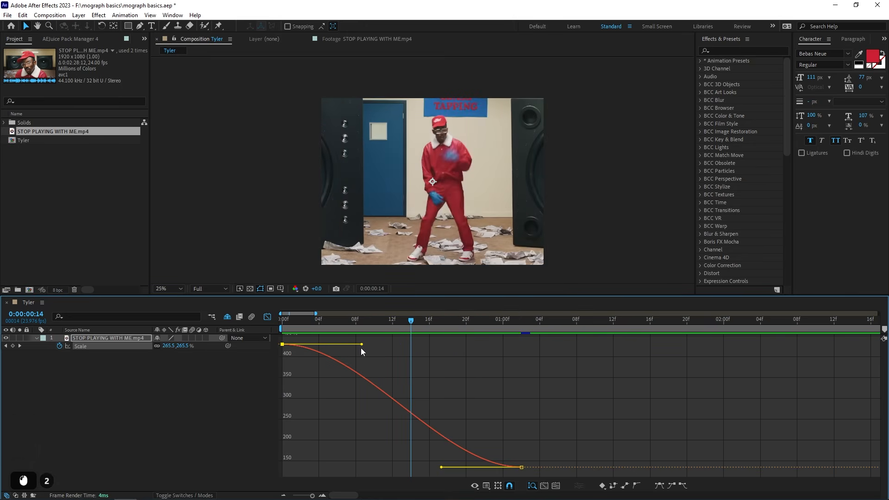
pyautogui.moveTo(361, 347); pyautogui.dragTo(282, 467)
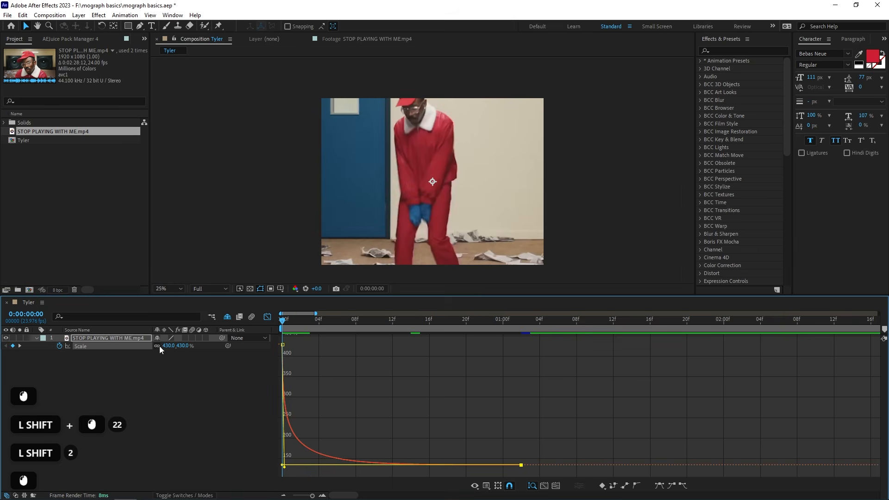
# Play and scrub through the zoom-out to examine how the steep Scale curve affects its speed
pyautogui.press('space')
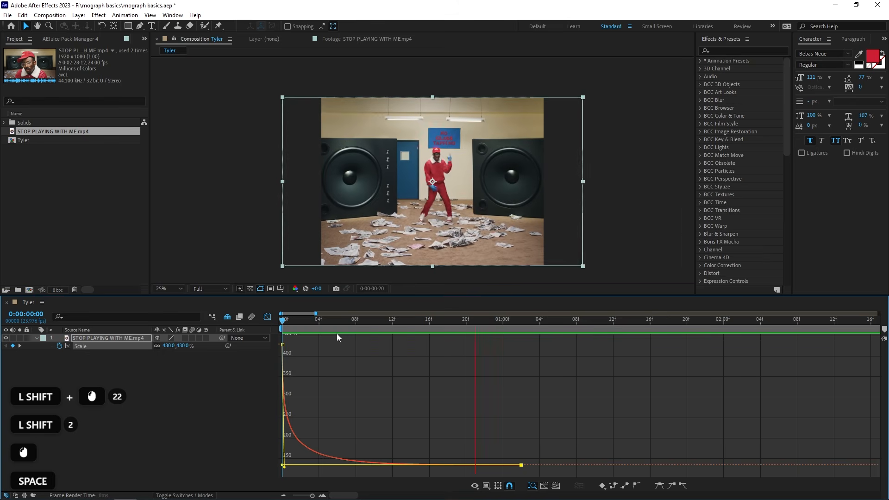
pyautogui.moveTo(341, 330); pyautogui.dragTo(447, 382)
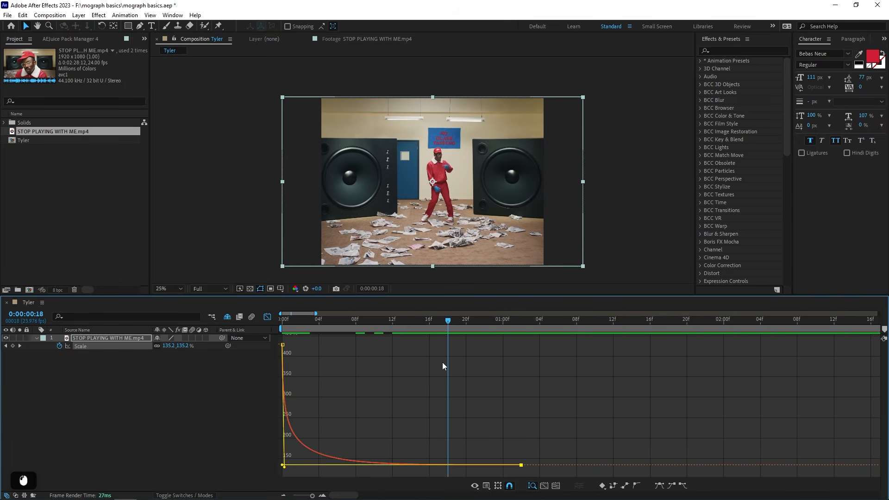
pyautogui.moveTo(446, 333); pyautogui.dragTo(486, 352)
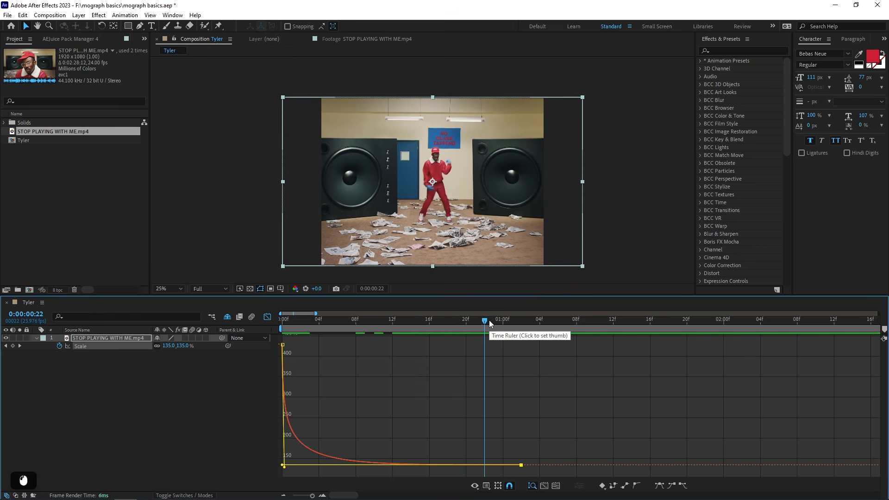
pyautogui.moveTo(490, 321); pyautogui.dragTo(439, 370)
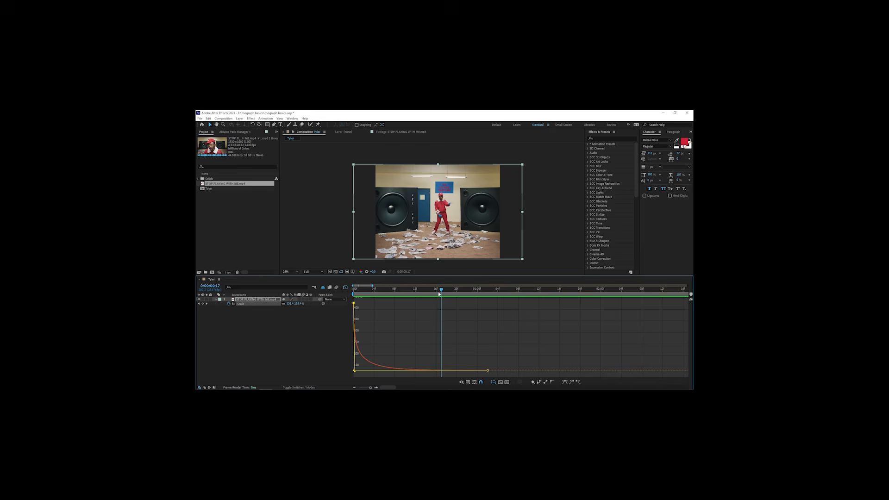
pyautogui.moveTo(439, 293); pyautogui.dragTo(406, 294)
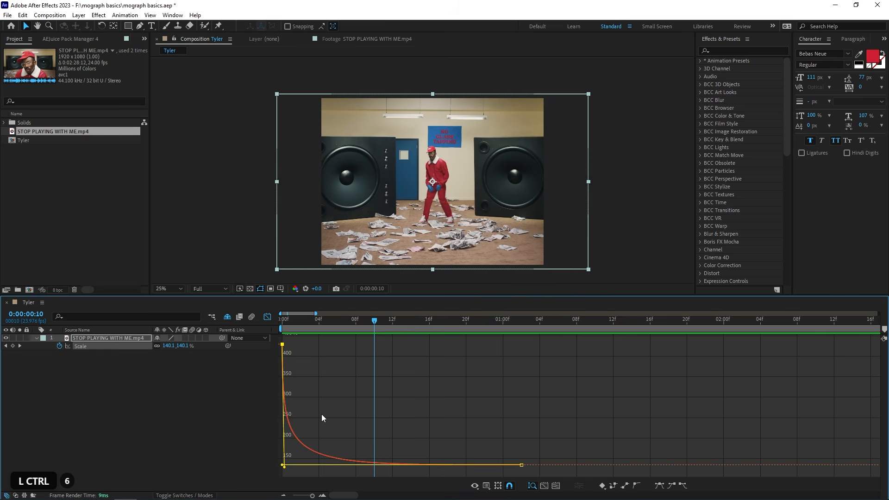
# Undo the extreme curve, then pull the starting handle down near frame 1 and the ending handle back to about frame 3
pyautogui.press('F9')
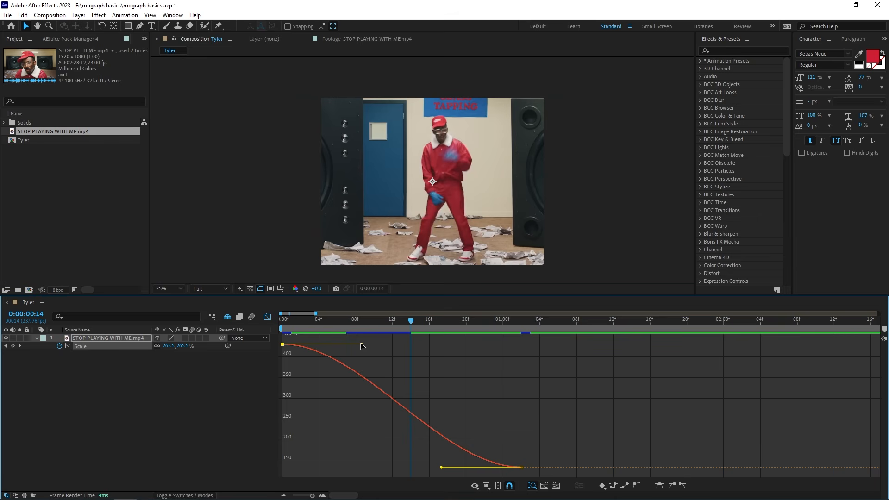
pyautogui.moveTo(361, 346); pyautogui.dragTo(295, 459)
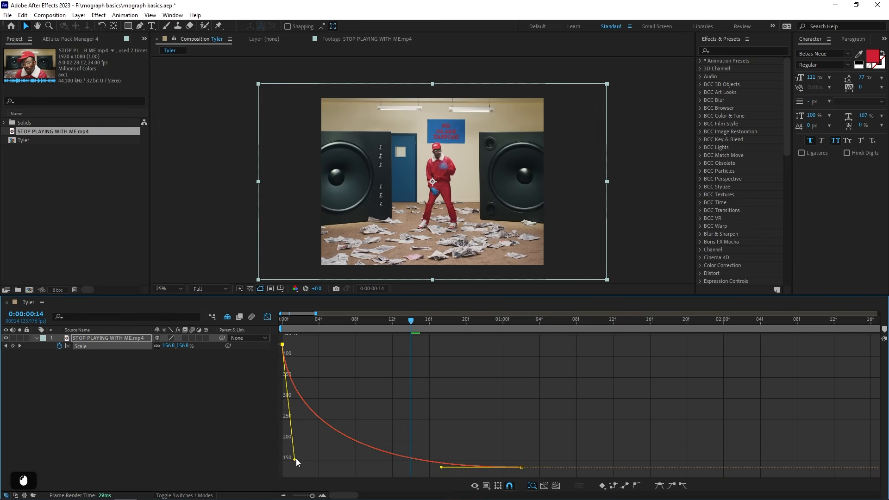
pyautogui.moveTo(441, 468); pyautogui.dragTo(312, 468)
pyautogui.moveTo(278, 387); pyautogui.dragTo(329, 341)
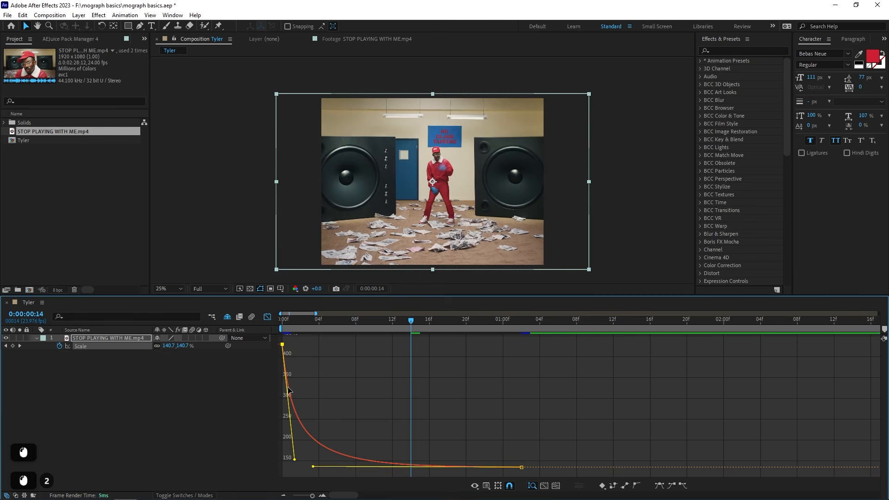
# Try a harsher ease by pulling both Scale curve handles to the first frame near the 135% level, and play the zoom-out
pyautogui.moveTo(295, 459); pyautogui.dragTo(281, 466)
pyautogui.moveTo(296, 320); pyautogui.dragTo(269, 327)
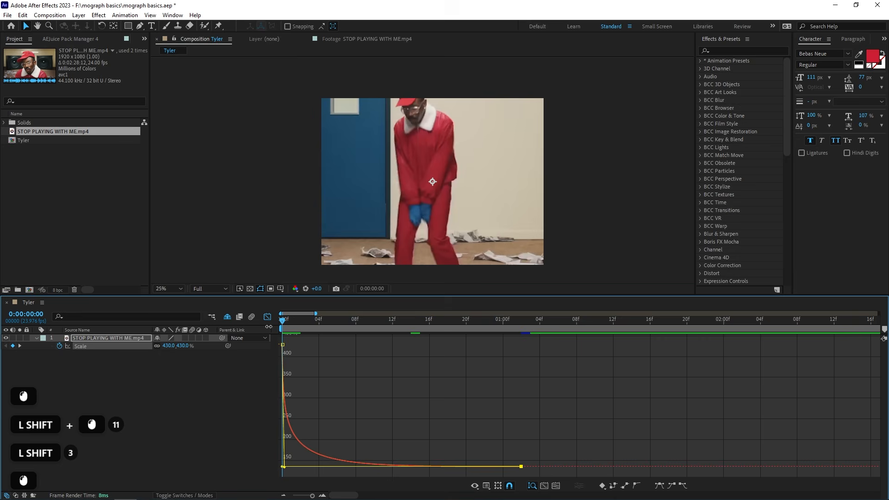
pyautogui.press('space')
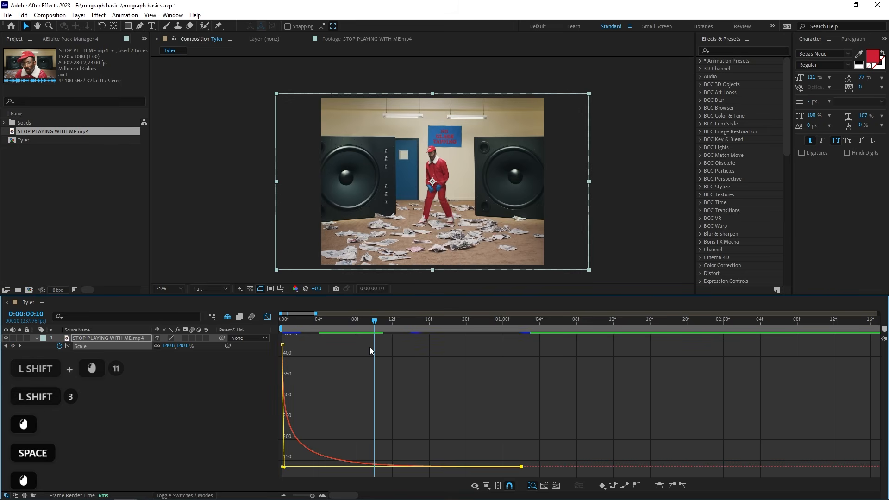
pyautogui.click(369, 347)
# Soften the steep Scale curve by moving the ending handle to about frame 2 and raising the starting handle to about 170%
pyautogui.press('ctrl')
pyautogui.hotkey('ctrl', 'z')
pyautogui.hotkey('ctrl', 'z')
pyautogui.hotkey('ctrl', 'shift', 'z')
pyautogui.hotkey('ctrl', 'shift', 'z')
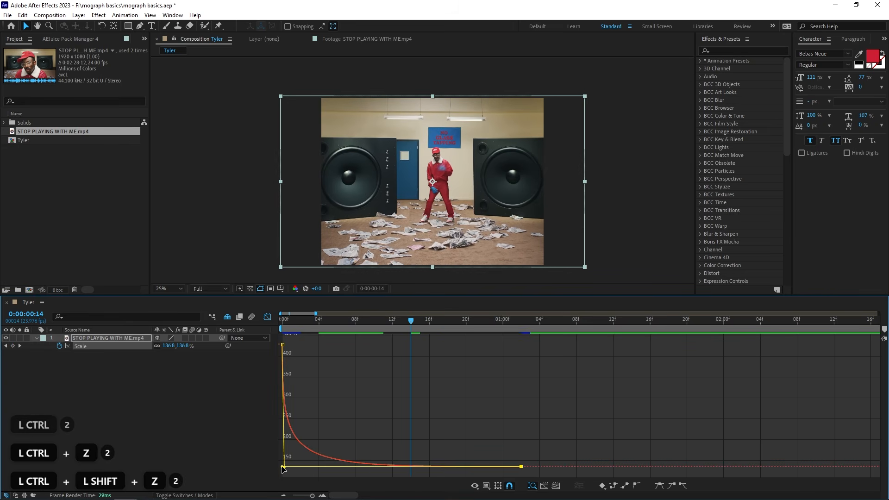
pyautogui.click(294, 465)
pyautogui.moveTo(293, 467)
pyautogui.mouseDown()
pyautogui.moveTo(285, 468)
pyautogui.moveTo(303, 467)
pyautogui.mouseUp()
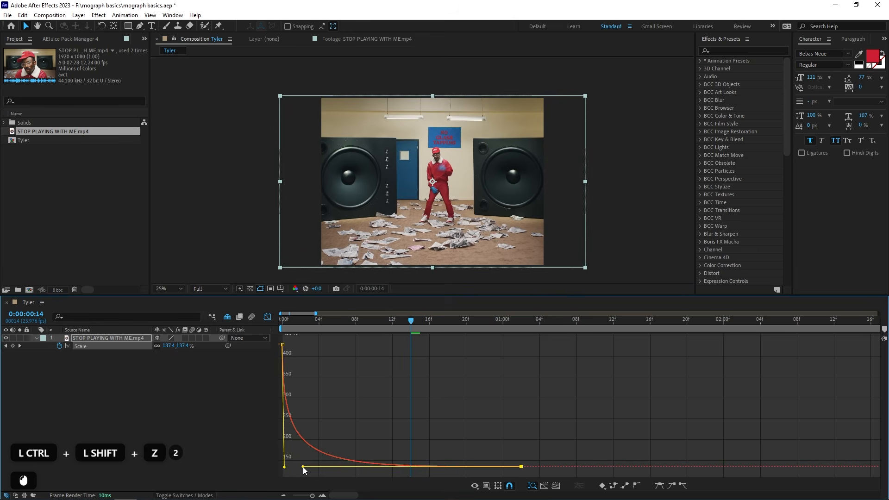
pyautogui.hotkey('ctrl', 'z')
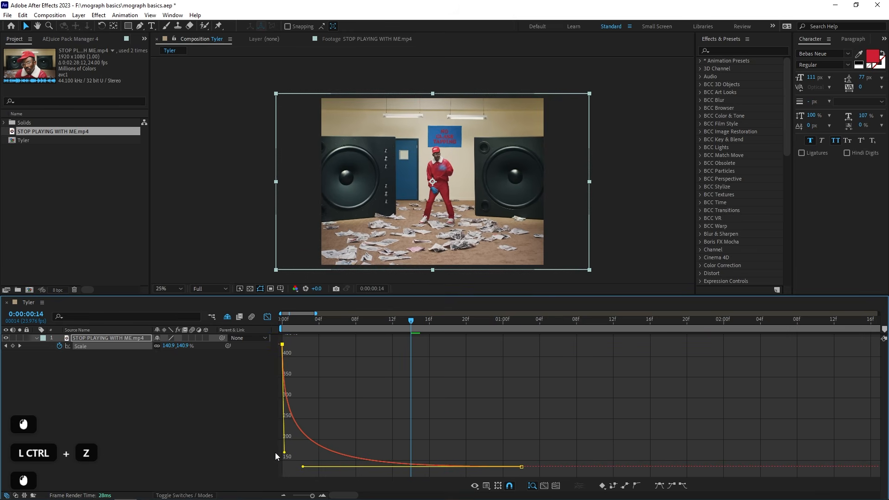
pyautogui.click(283, 453)
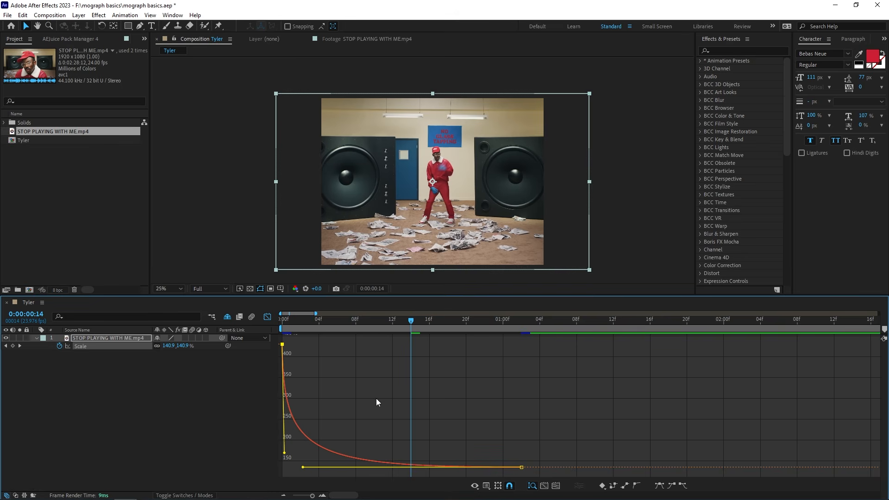
# Undo the Scale handle edits back to the original smooth ease
pyautogui.moveTo(285, 453); pyautogui.dragTo(307, 460)
pyautogui.hotkey('ctrl', 'z')
pyautogui.hotkey('ctrl', 'z')
pyautogui.hotkey('ctrl', 'z')
pyautogui.hotkey('ctrl', 'z')
pyautogui.hotkey('ctrl', 'z')
pyautogui.hotkey('ctrl', 'z')
pyautogui.hotkey('ctrl', 'z')
pyautogui.hotkey('ctrl', 'z')
pyautogui.hotkey('ctrl', 'z')
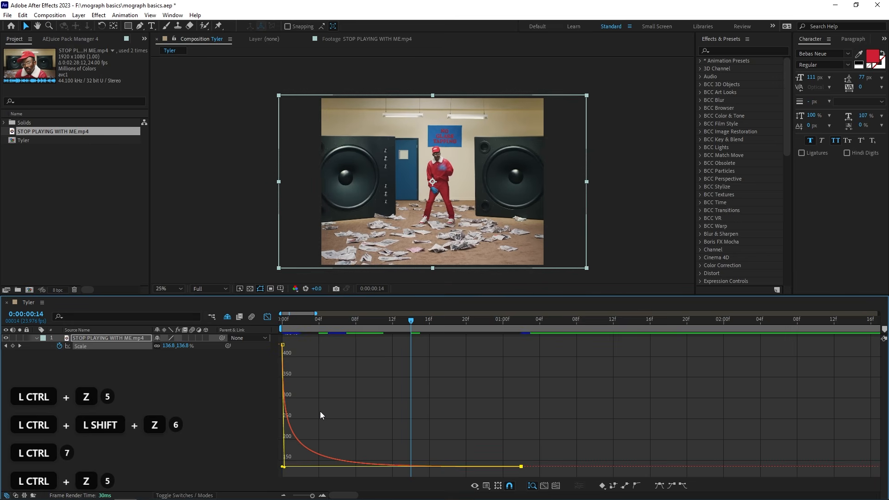
pyautogui.hotkey('ctrl', 'shift', 'z')
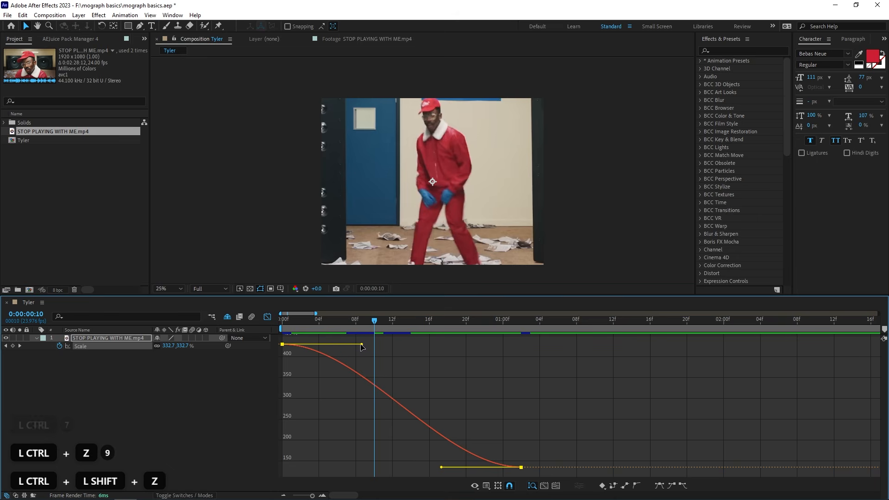
# Pull the Scale curve's starting handle to about frame 2 near 150% and its ending handle to about frame 4, and preview the zoom-out
pyautogui.moveTo(362, 344); pyautogui.dragTo(299, 460)
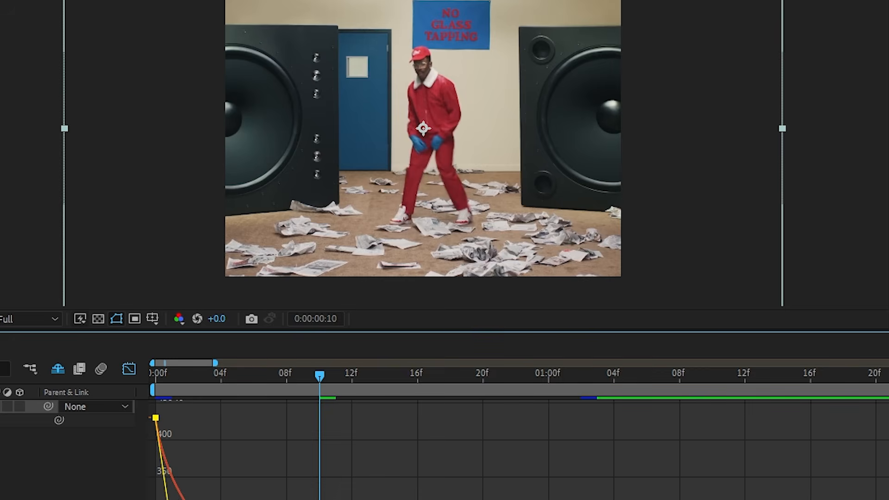
pyautogui.moveTo(441, 467); pyautogui.dragTo(316, 466)
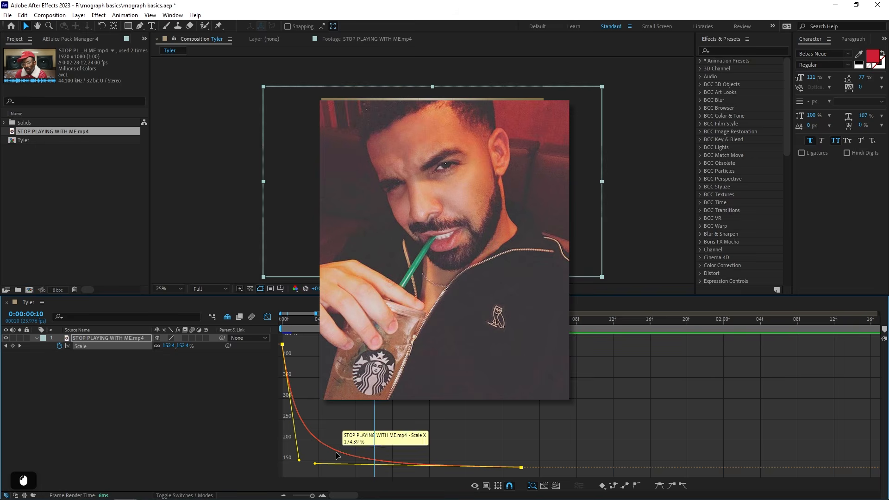
pyautogui.press('space')
pyautogui.click(263, 338)
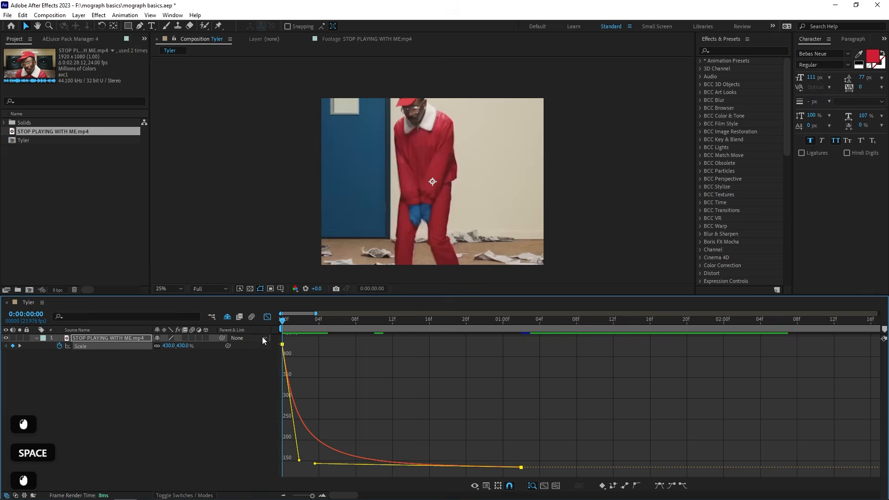
pyautogui.press('space')
pyautogui.moveTo(317, 324); pyautogui.dragTo(519, 385)
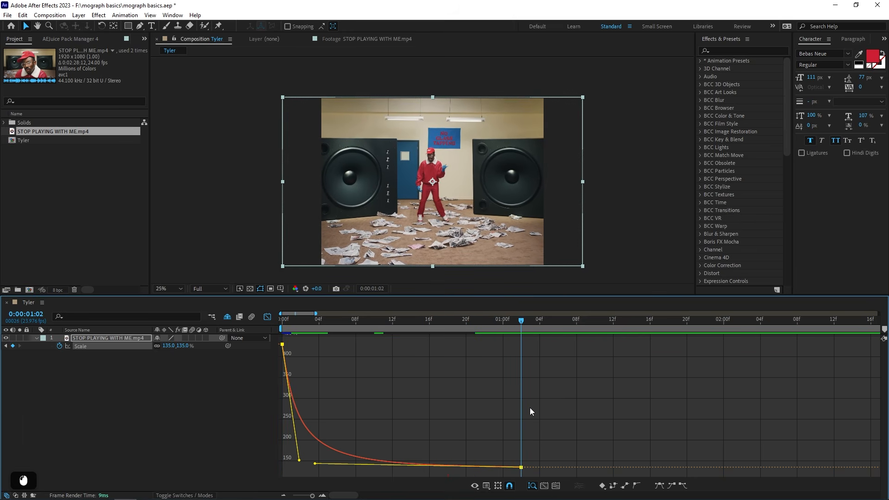
pyautogui.click(530, 324)
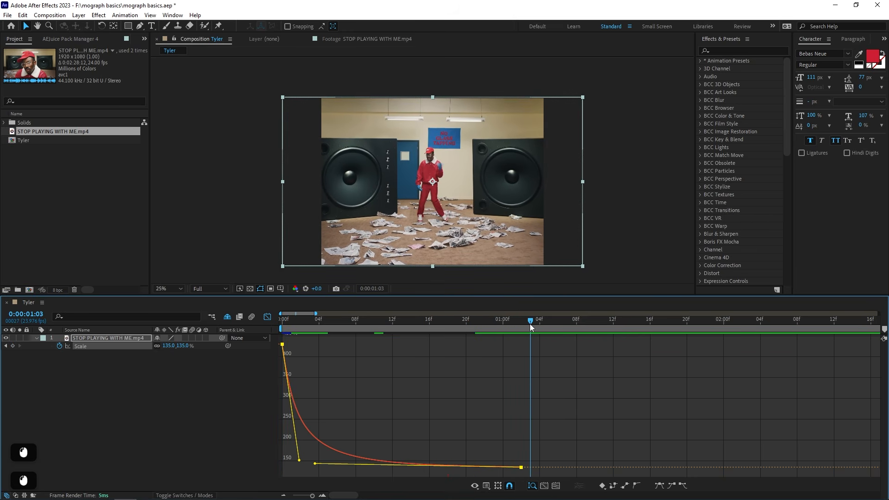
pyautogui.moveTo(530, 325); pyautogui.dragTo(374, 352)
# Steepen the Scale ease by moving the starting handle slightly earlier and the ending handle to about frame 2, and replay the zoom-out
pyautogui.hotkey('ctrl', 'z')
pyautogui.moveTo(307, 326); pyautogui.dragTo(300, 326)
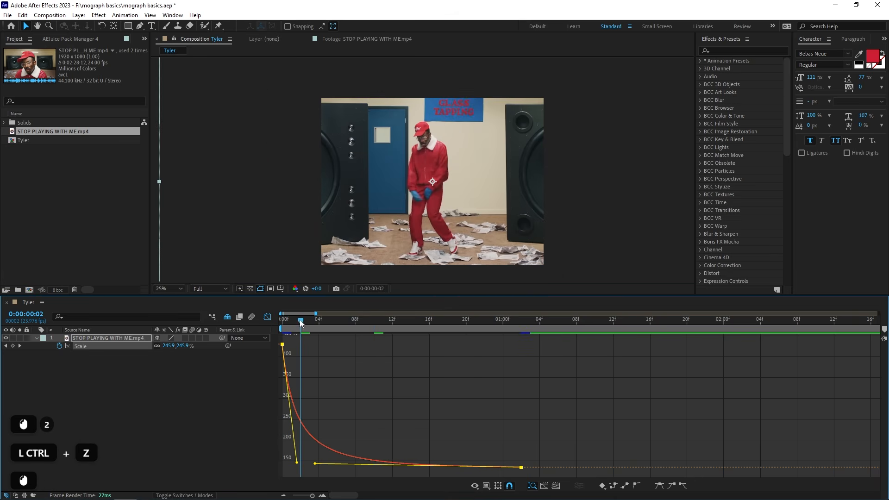
pyautogui.moveTo(315, 466); pyautogui.dragTo(303, 464)
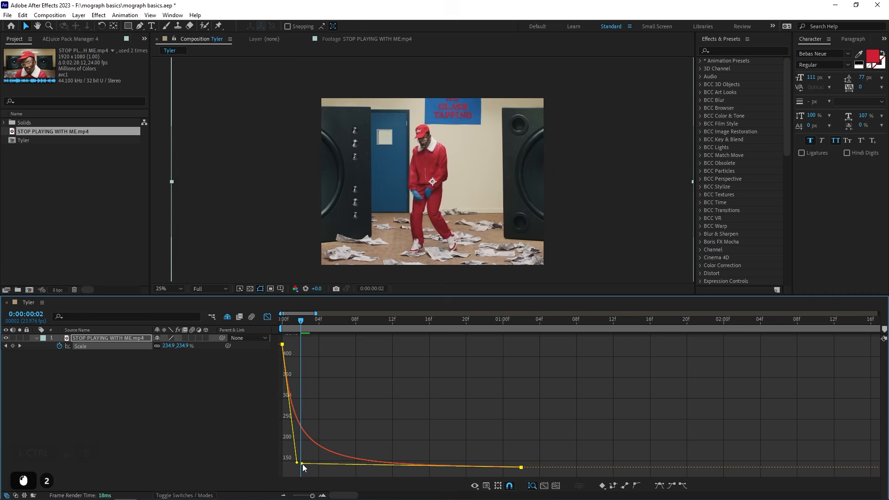
pyautogui.click(280, 322)
pyautogui.press('space')
pyautogui.click(288, 321)
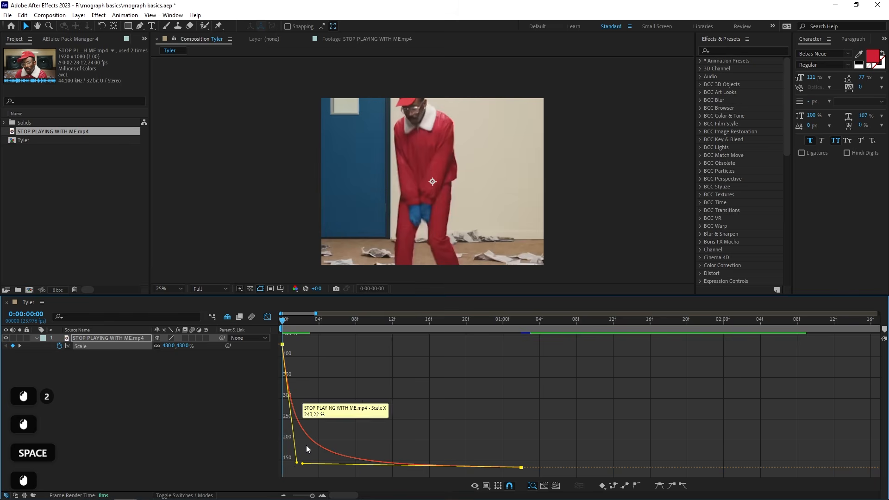
# Reshape the Scale ease with the starting handle at about frame 1 near 230% and the ending handle at about frame 6, and play it
pyautogui.moveTo(297, 462); pyautogui.dragTo(290, 427)
pyautogui.press('space')
pyautogui.moveTo(294, 462); pyautogui.dragTo(340, 462)
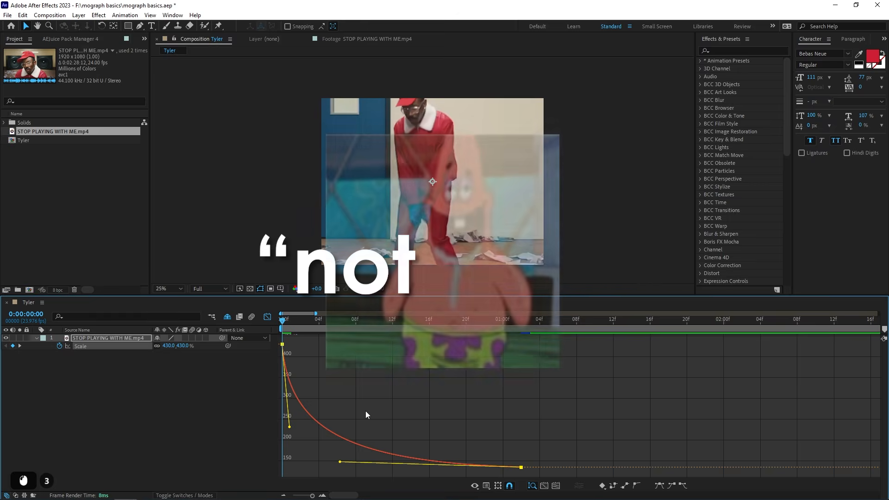
pyautogui.press('space')
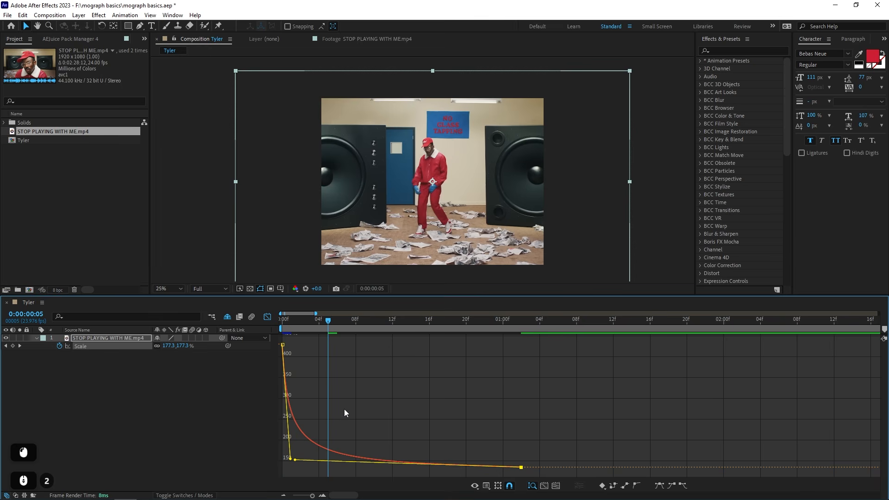
# Leave the graph editor, reopen it for the Scale property, and choose Edit Value Graph
pyautogui.moveTo(307, 410); pyautogui.dragTo(241, 345)
pyautogui.hotkey('shift', 'F3')
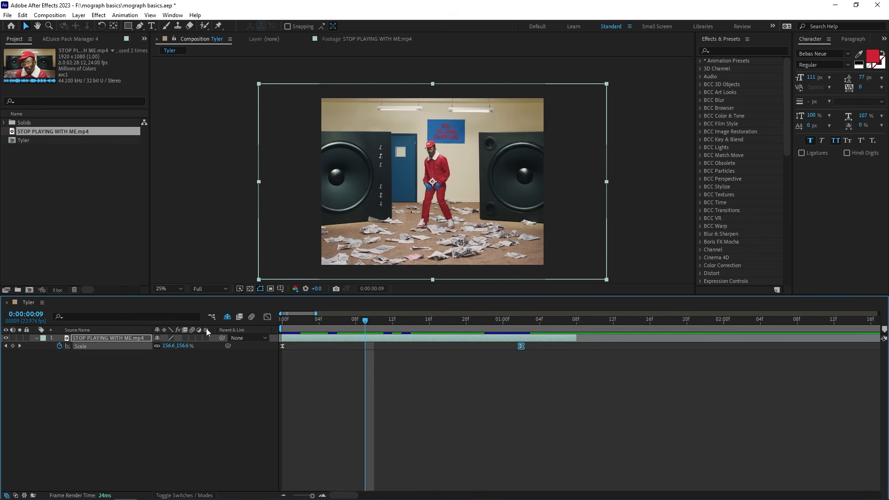
pyautogui.click(268, 317)
pyautogui.rightClick(355, 384)
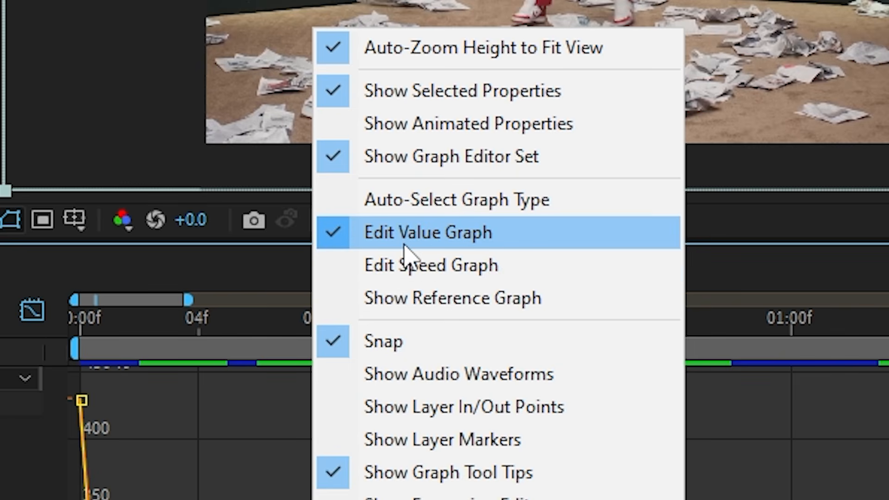
pyautogui.click(330, 385)
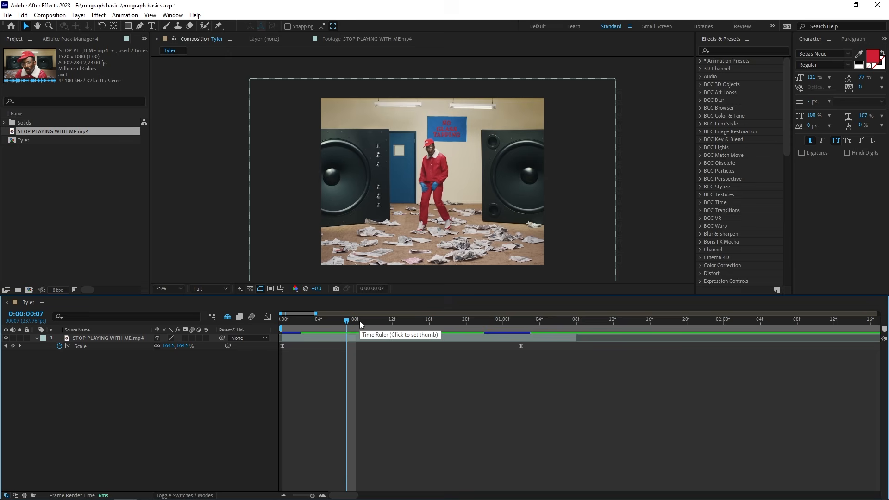
pyautogui.click(373, 338)
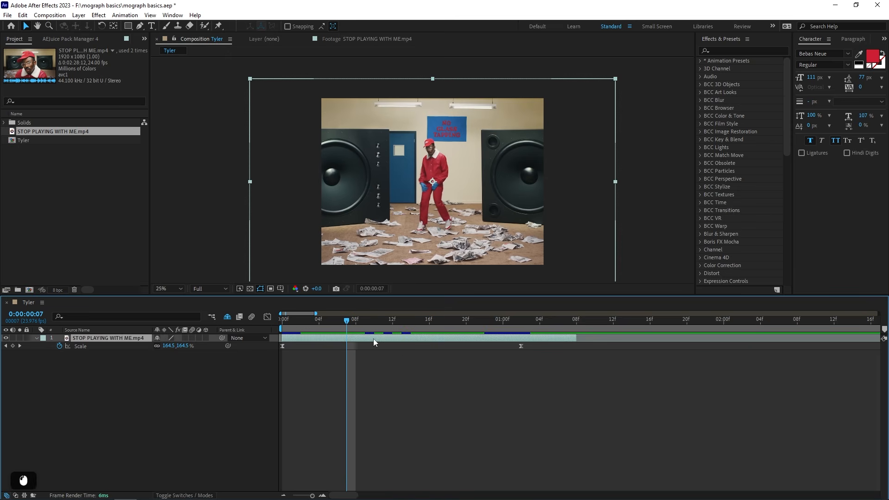
pyautogui.click(344, 363)
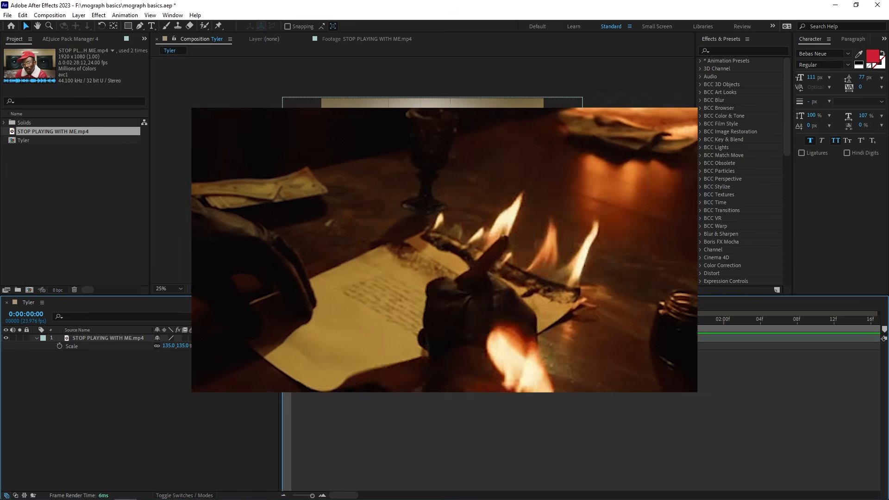
pyautogui.doubleClick(357, 377)
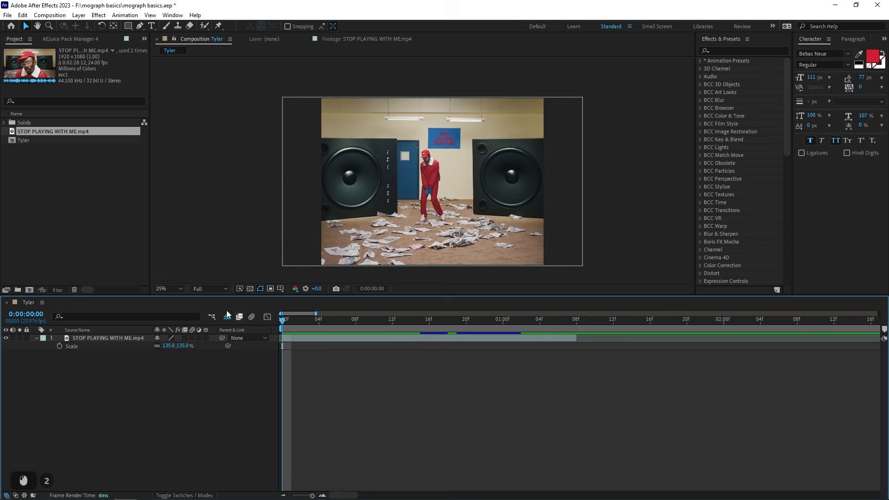
# Add a new null object to the Tyler composition
pyautogui.rightClick(167, 120)
pyautogui.moveTo(172, 127)
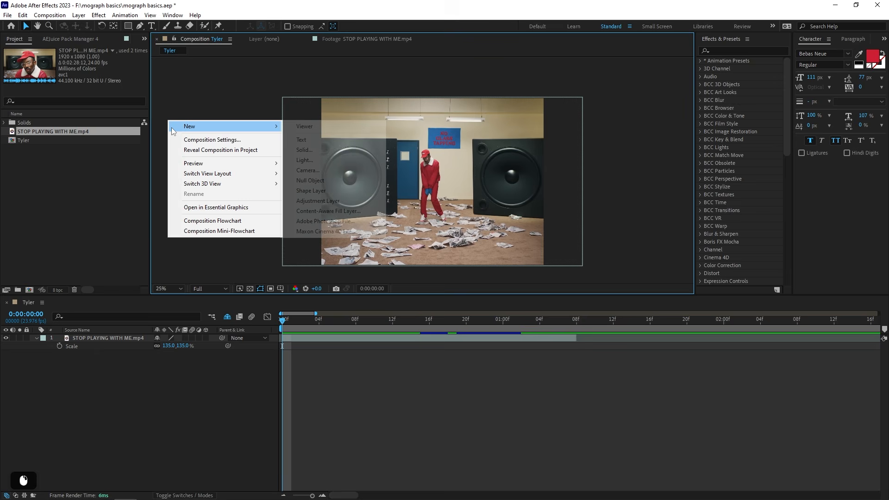
pyautogui.click(312, 181)
# Split the null layer at 0:00:01:08, where the video clip ends, and delete the part after it
pyautogui.click(465, 327)
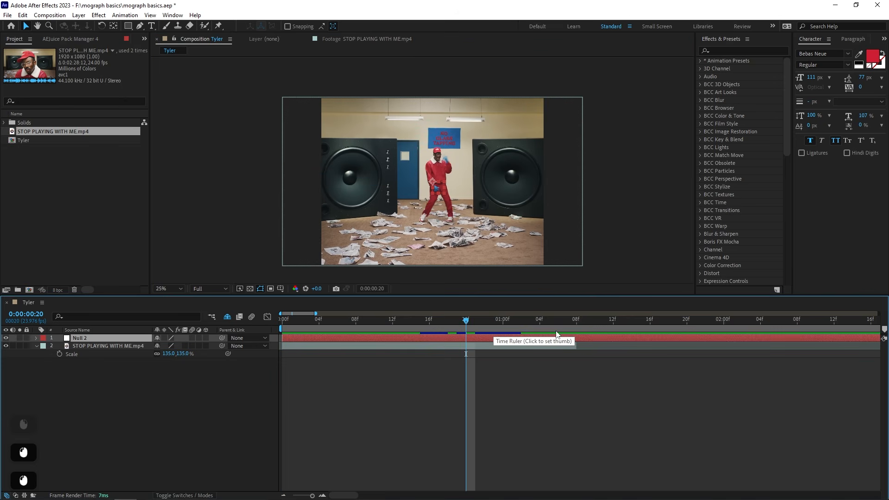
pyautogui.click(568, 347)
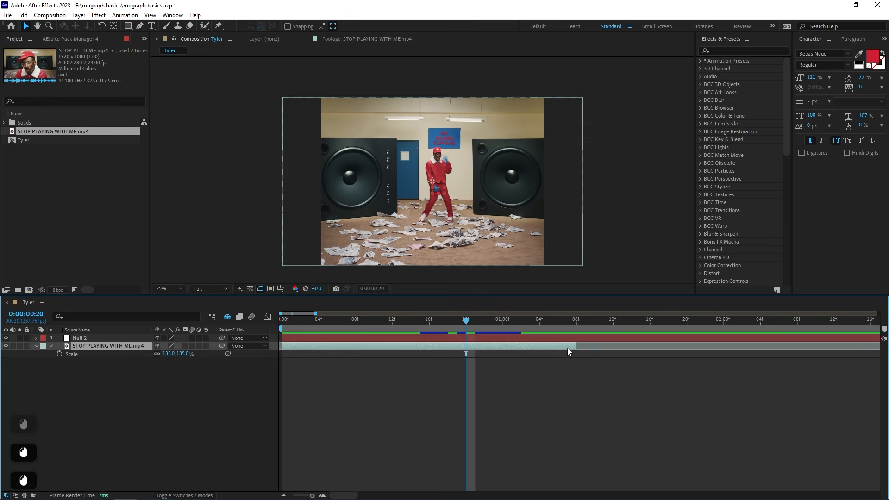
pyautogui.click(574, 327)
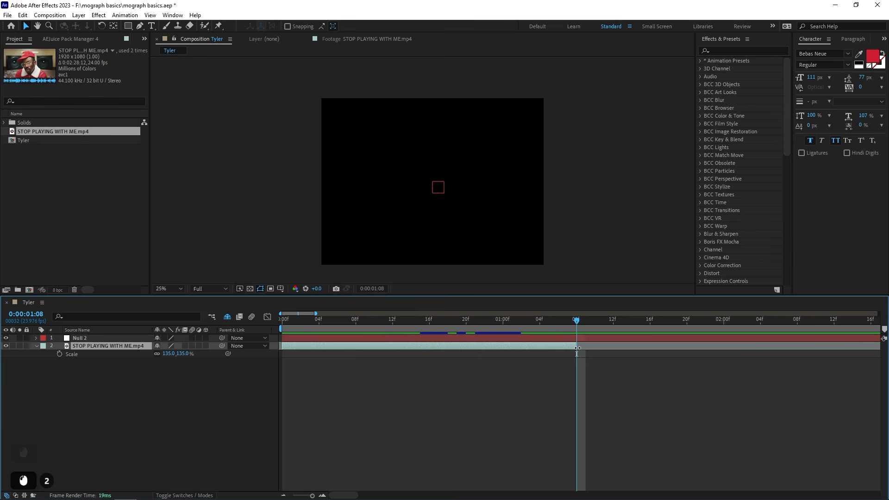
pyautogui.click(584, 340)
pyautogui.hotkey('ctrl', 'shift', 'd')
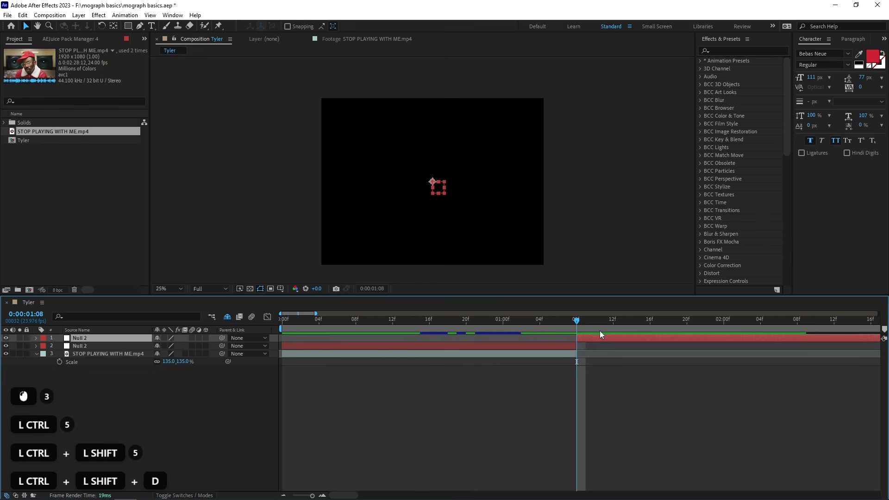
pyautogui.press('Delete')
# Reveal the null's Scale property at frame 4, and try changing its scale and undo that test
pyautogui.click(292, 320)
pyautogui.click(350, 339)
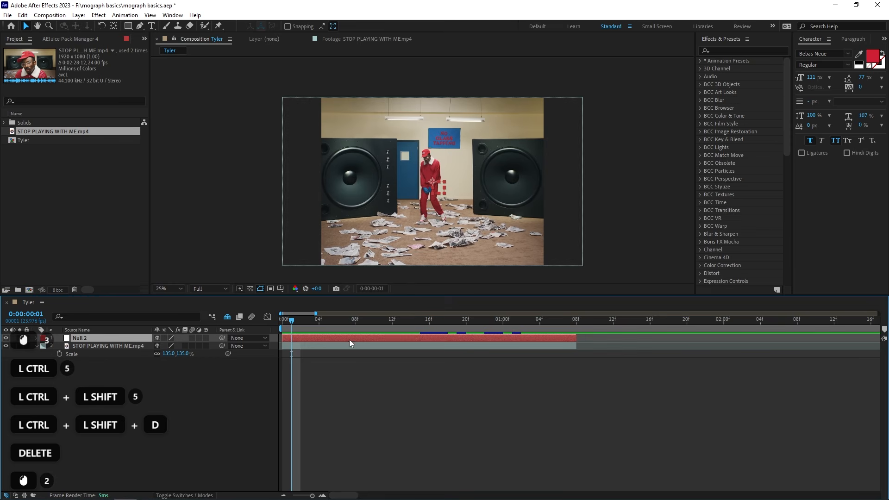
pyautogui.click(368, 342)
pyautogui.hotkey('ctrl', 'Right')
pyautogui.hotkey('ctrl', 'Right')
pyautogui.hotkey('ctrl', 'Right')
pyautogui.click(368, 340)
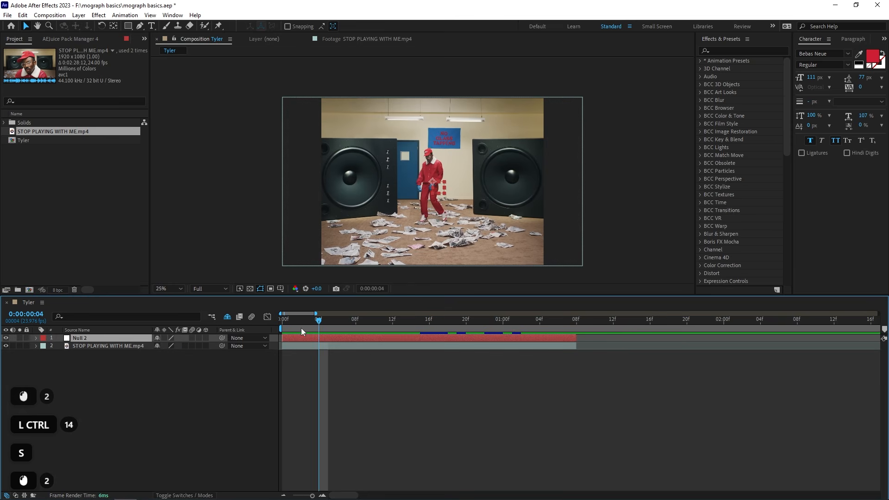
pyautogui.press('s')
pyautogui.moveTo(181, 346); pyautogui.dragTo(278, 338)
pyautogui.hotkey('ctrl', 'z')
# Parent the STOP PLAYING WITH ME.mp4 layer to the null with the parent pick whip
pyautogui.click(311, 352)
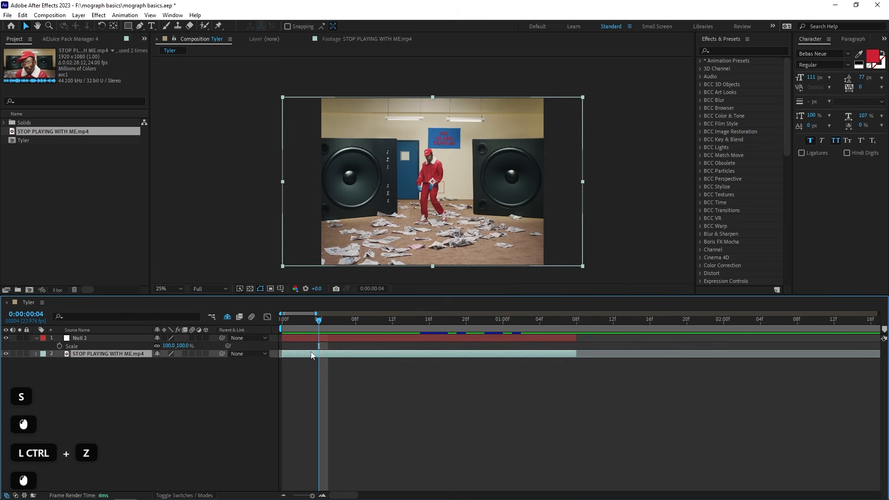
pyautogui.click(152, 377)
pyautogui.click(102, 354)
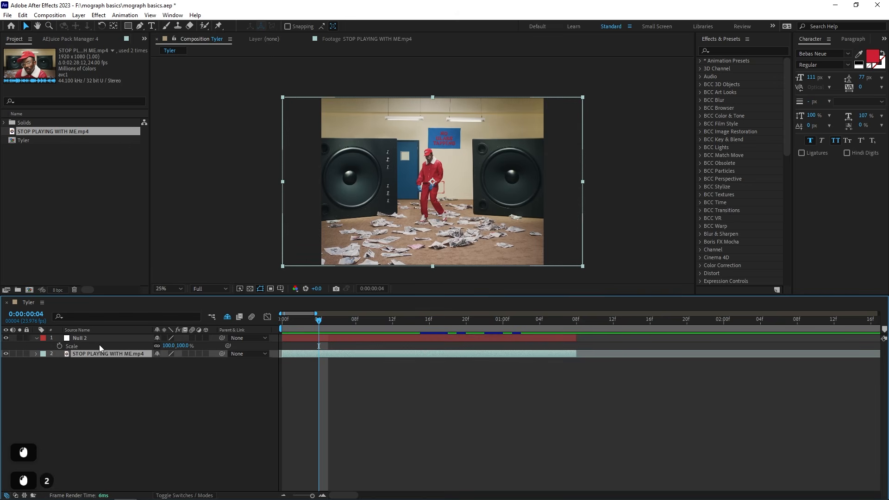
pyautogui.click(99, 340)
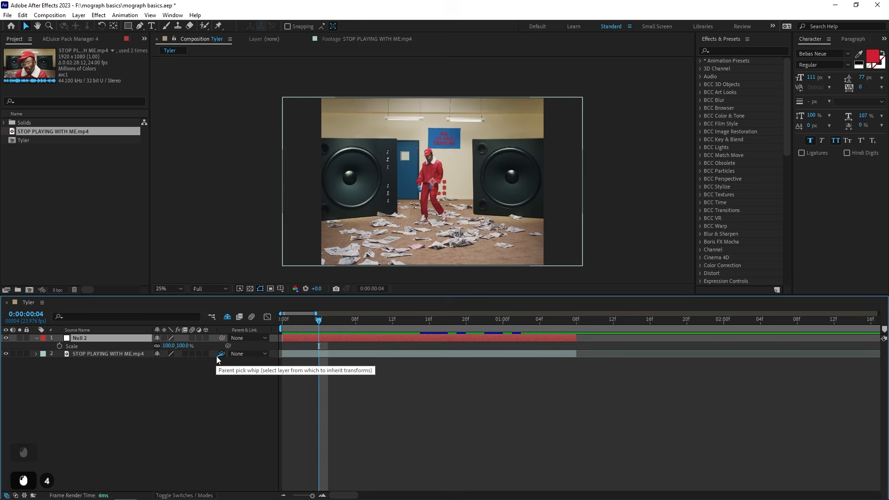
pyautogui.moveTo(221, 353); pyautogui.dragTo(83, 337)
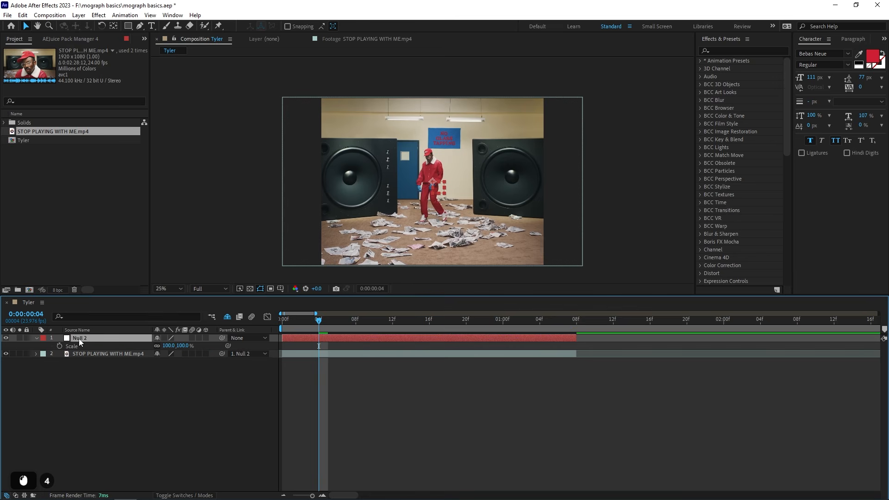
# Try changing the null's scale to test its effect on the parented clip, and undo the test
pyautogui.moveTo(182, 345); pyautogui.dragTo(249, 354)
pyautogui.hotkey('ctrl', 'z')
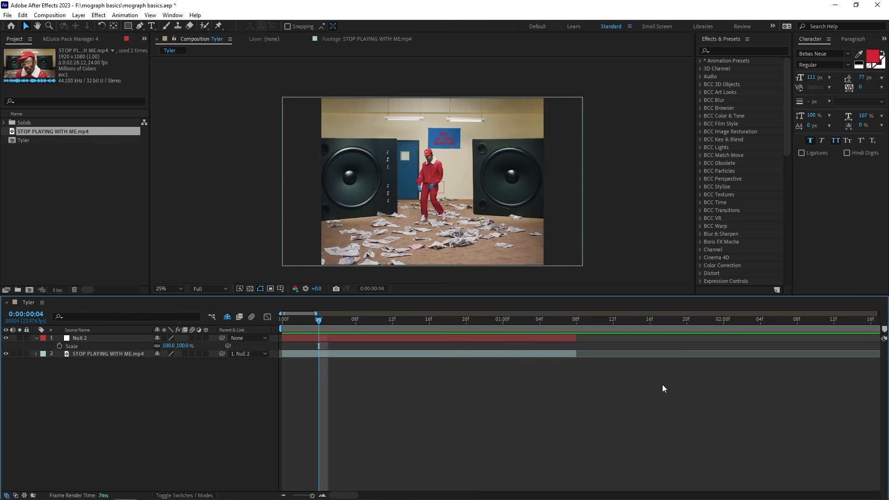
# Try duplicating the null layer and undo the duplication
pyautogui.click(515, 339)
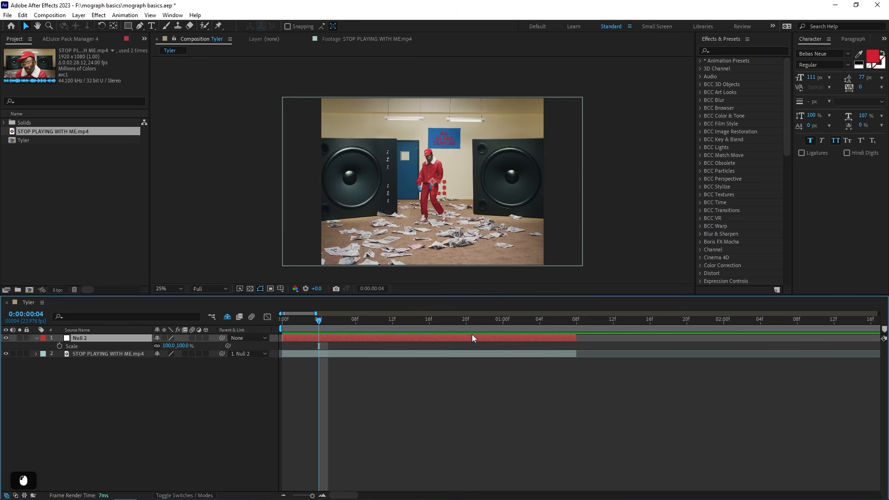
pyautogui.hotkey('ctrl', 'd')
pyautogui.click(486, 335)
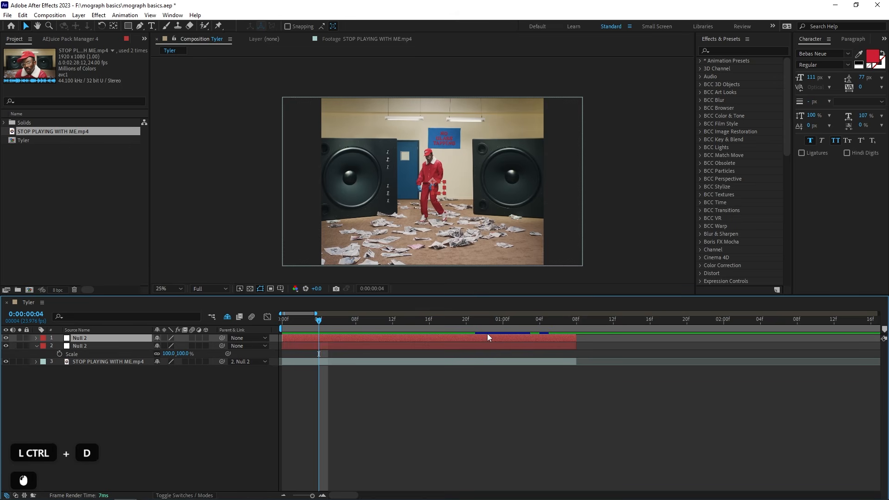
pyautogui.click(402, 398)
pyautogui.click(408, 343)
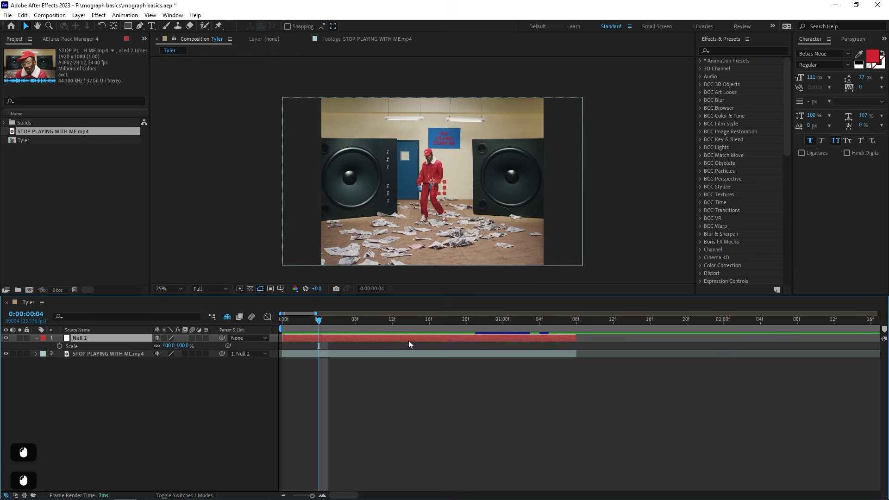
pyautogui.click(511, 353)
pyautogui.hotkey('ctrl', 'z')
pyautogui.hotkey('ctrl', 'z')
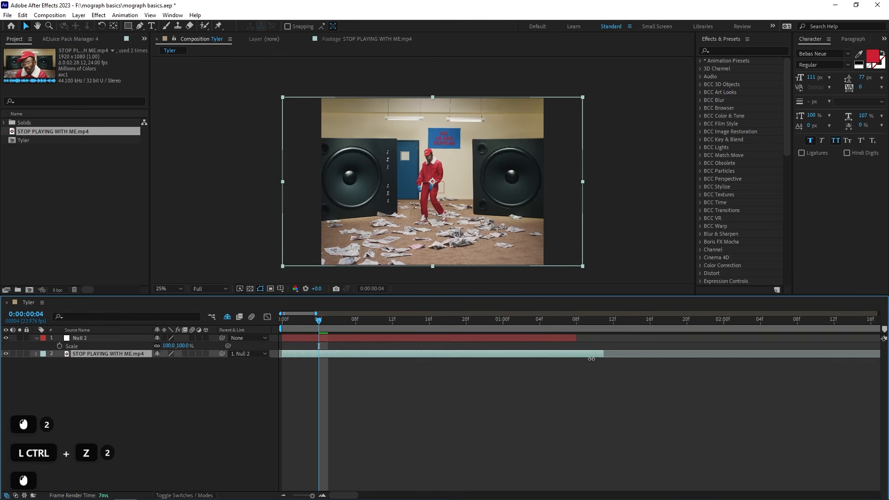
# Extend the null and the STOP PLAYING WITH ME.mp4 layer so both end at about 0:00:01:22
pyautogui.click(575, 337)
pyautogui.hotkey('ctrl', 'z')
pyautogui.hotkey('ctrl', 'z')
pyautogui.click(530, 369)
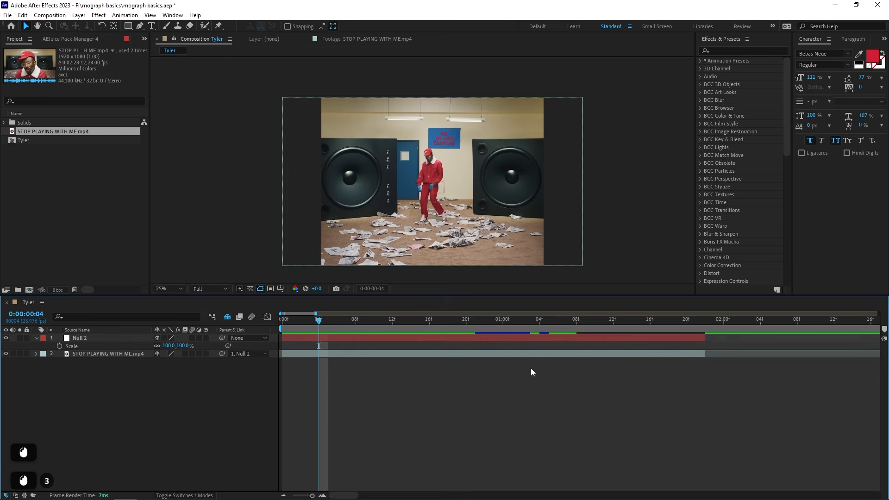
# Try scaling the null to 111% at frame 0 and undo that test
pyautogui.click(306, 341)
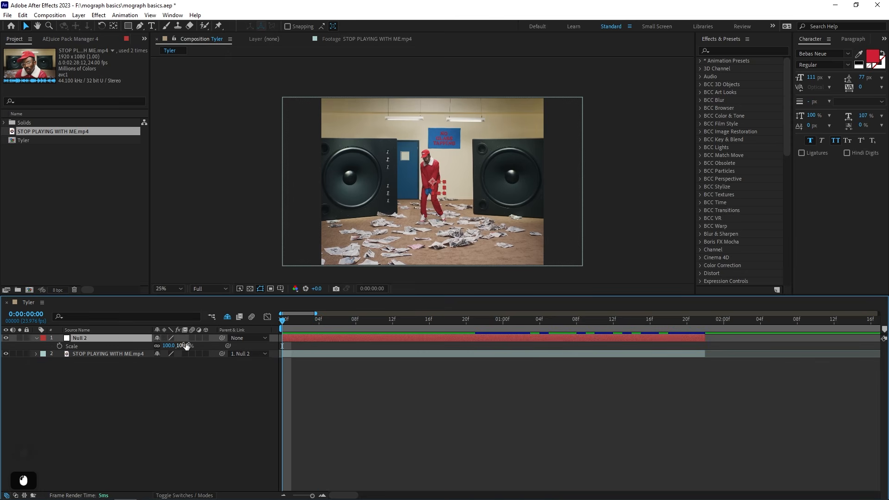
pyautogui.moveTo(171, 346); pyautogui.dragTo(199, 352)
pyautogui.click(288, 355)
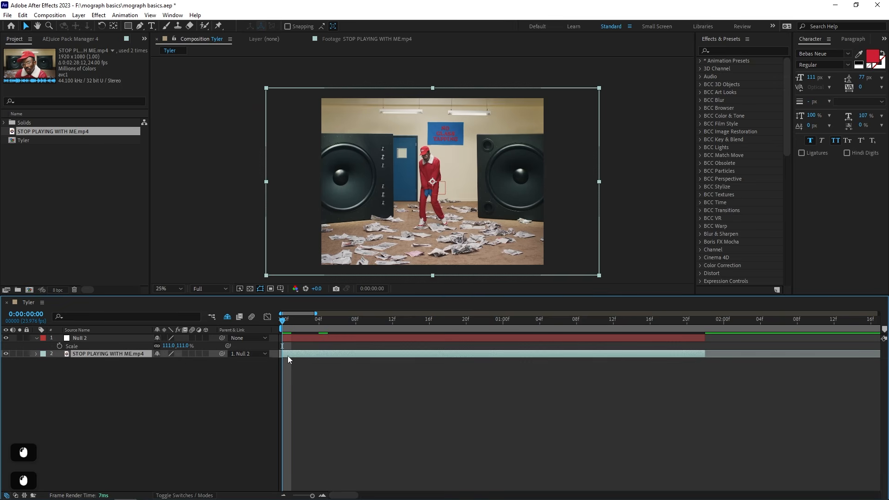
pyautogui.hotkey('ctrl', 'z')
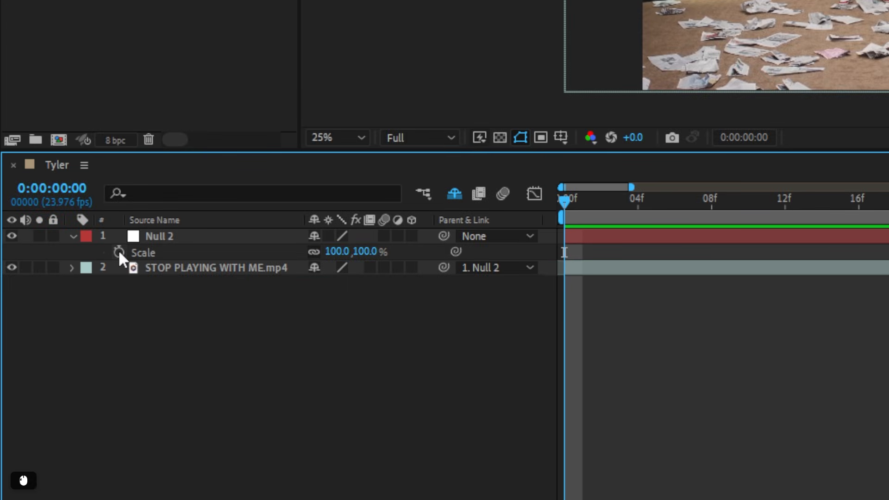
# Keyframe the null's Scale at 100% at 0:00:00:00 and again at 0:00:01:03
pyautogui.click(119, 253)
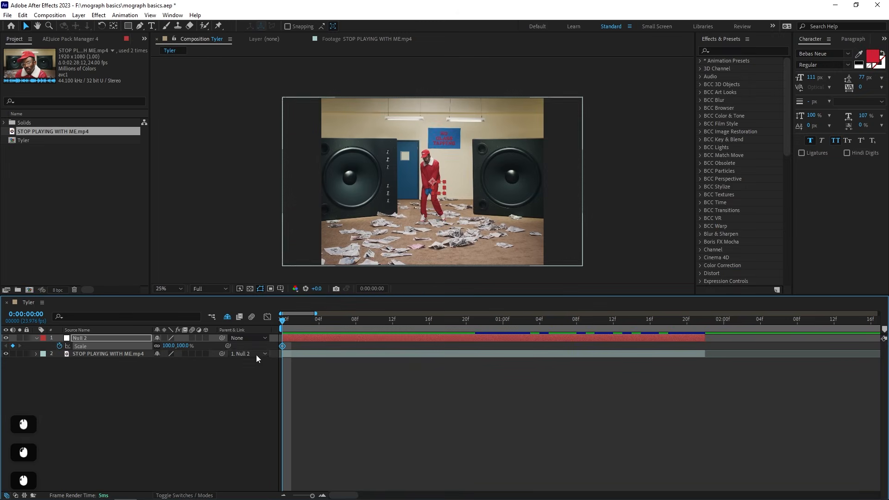
pyautogui.press('space')
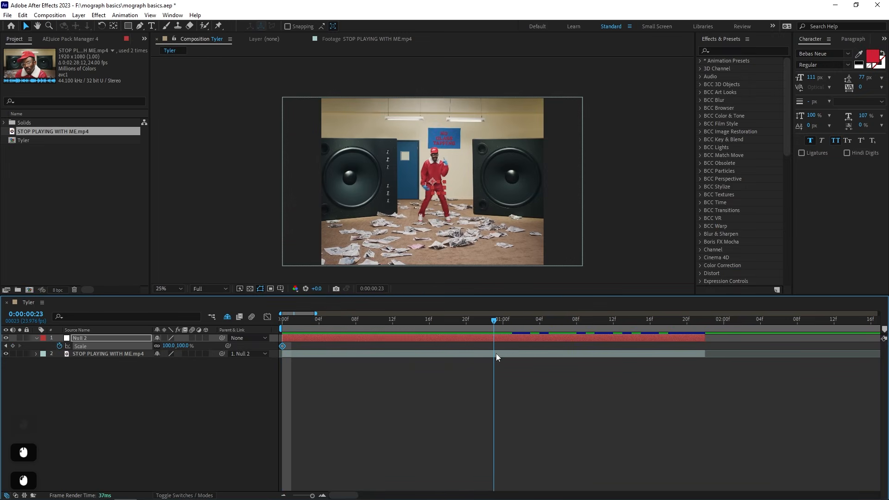
pyautogui.click(466, 407)
pyautogui.click(469, 339)
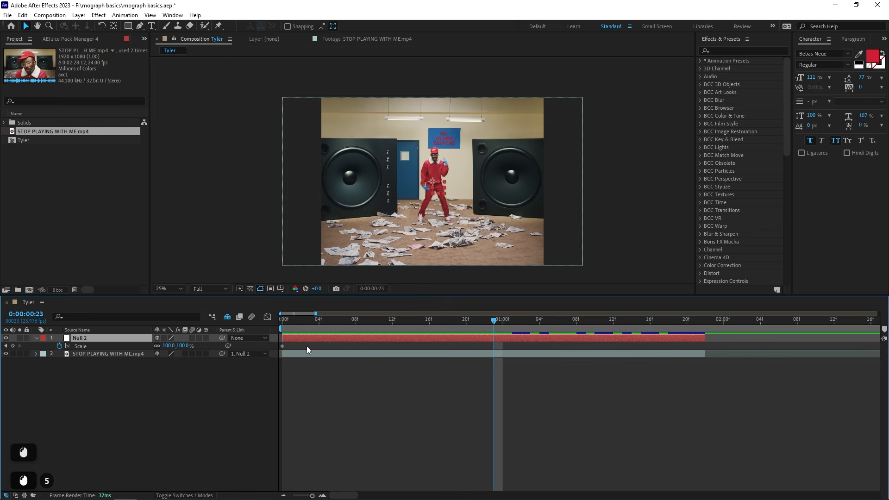
pyautogui.click(283, 346)
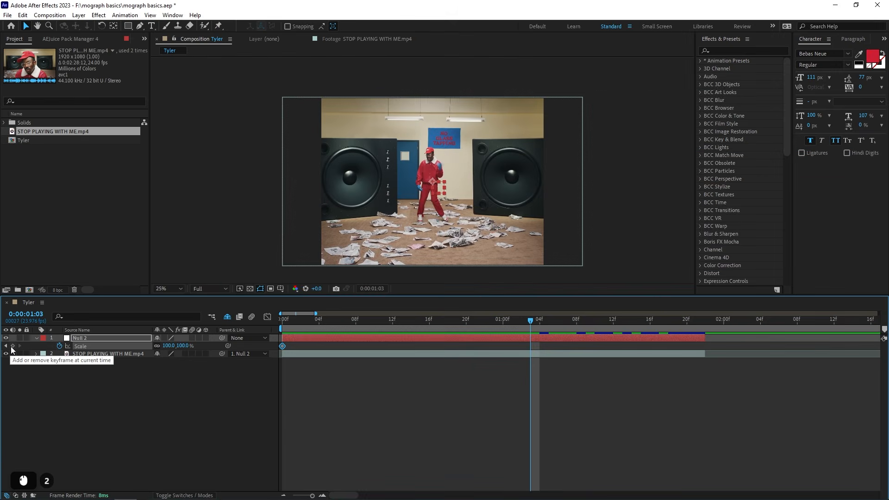
pyautogui.click(12, 348)
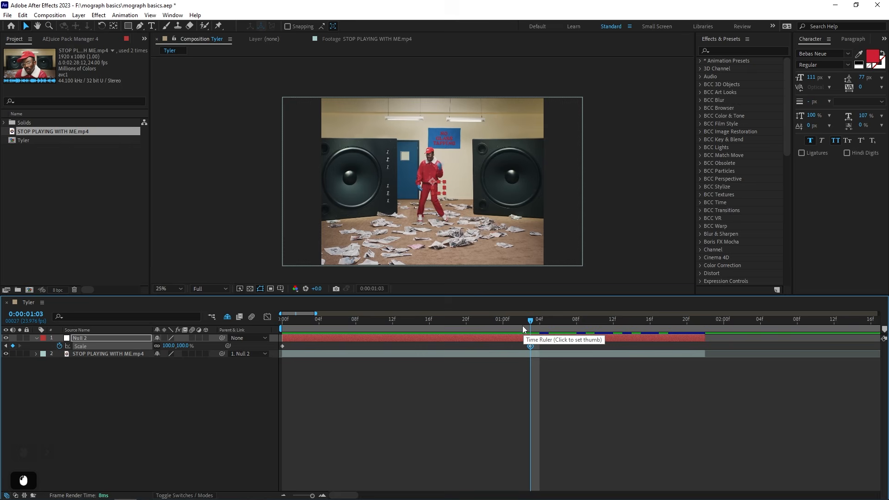
# Set the null's Scale to 449% at the first keyframe, 0:00:00:00
pyautogui.moveTo(530, 319); pyautogui.dragTo(280, 324)
pyautogui.click(324, 347)
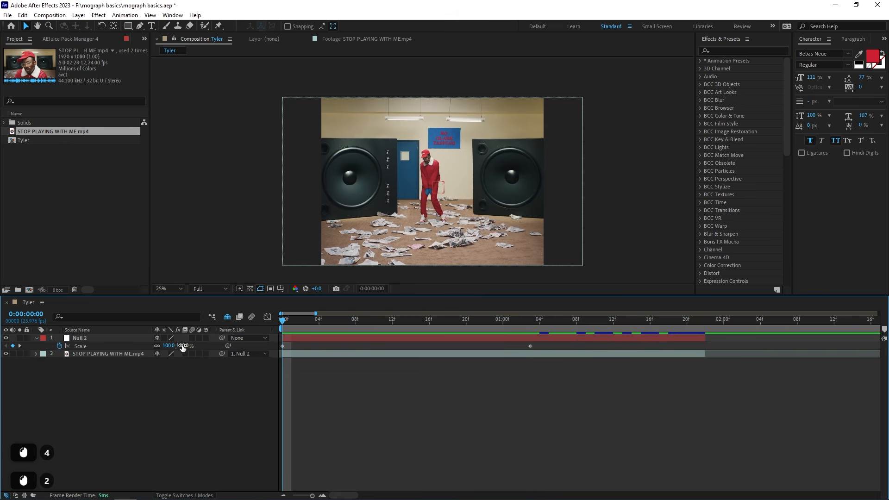
pyautogui.moveTo(183, 348); pyautogui.dragTo(345, 354)
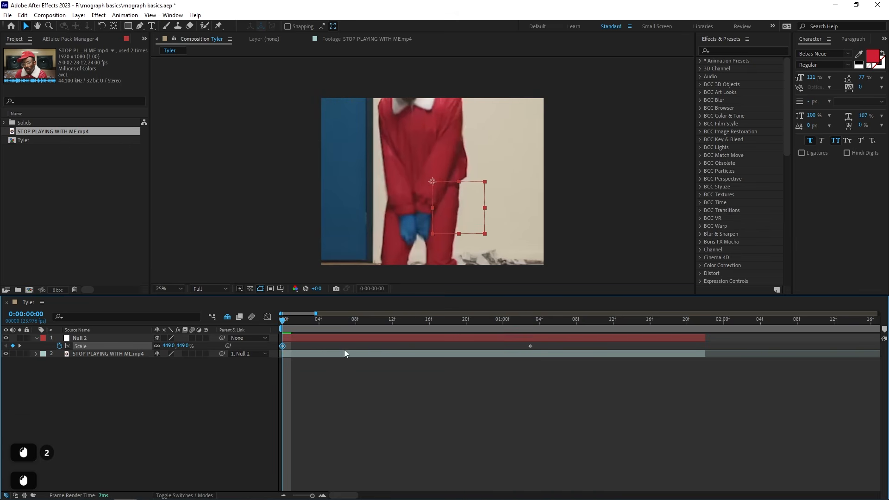
# Easy Ease both Scale keyframes and shape the value graph to drop steeply at the start and level out slowly
pyautogui.moveTo(568, 364); pyautogui.dragTo(252, 338)
pyautogui.press('F9')
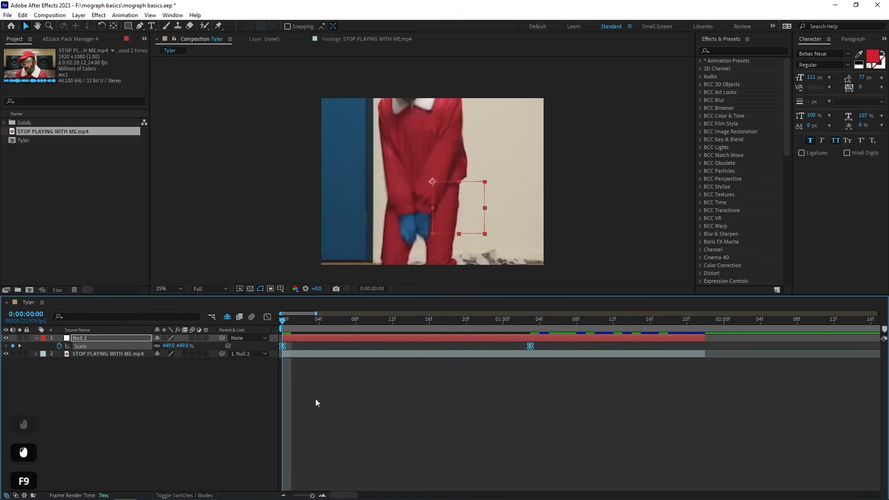
pyautogui.click(316, 403)
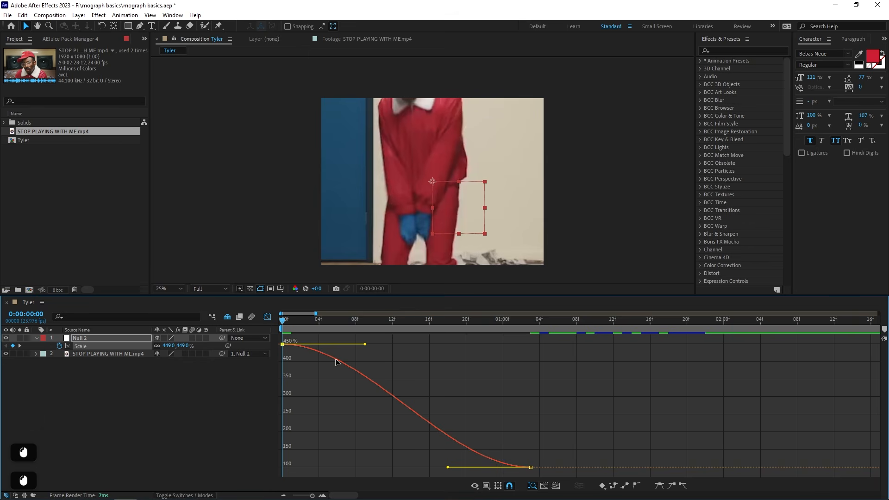
pyautogui.moveTo(365, 345); pyautogui.dragTo(285, 467)
pyautogui.moveTo(448, 468); pyautogui.dragTo(282, 468)
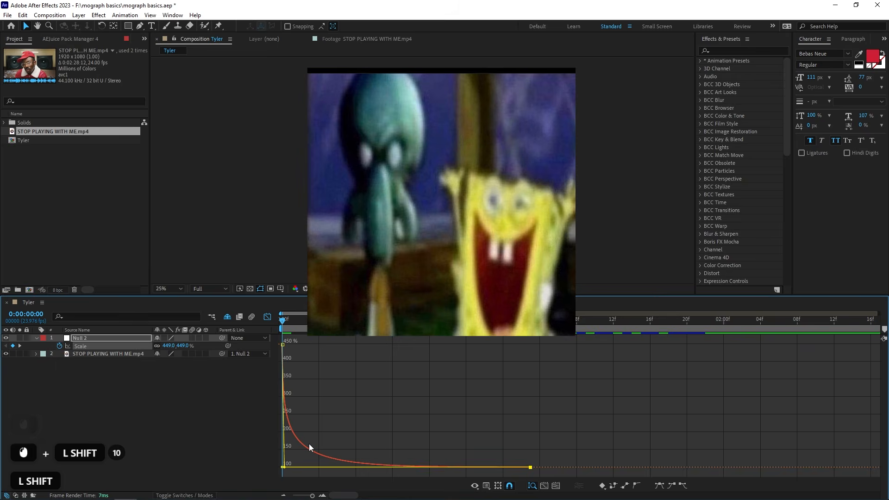
pyautogui.moveTo(282, 467); pyautogui.dragTo(310, 463)
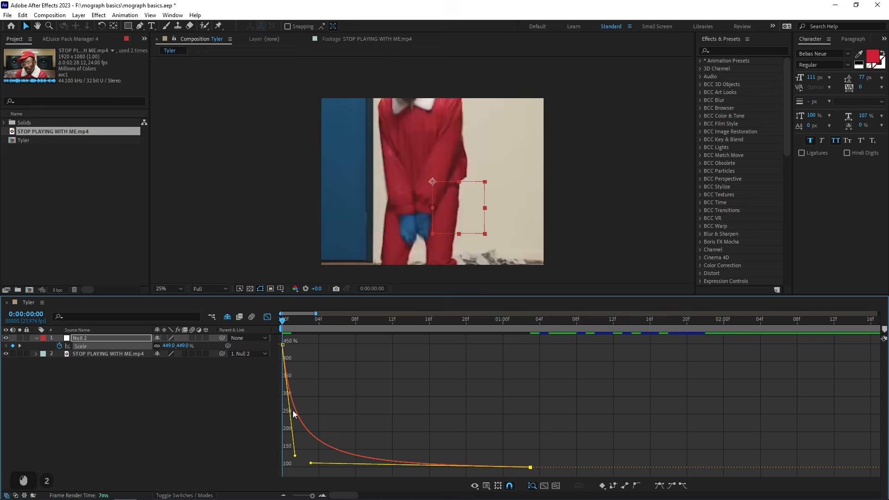
# Play back the composition from the start to check the eased zoom-out
pyautogui.press('space')
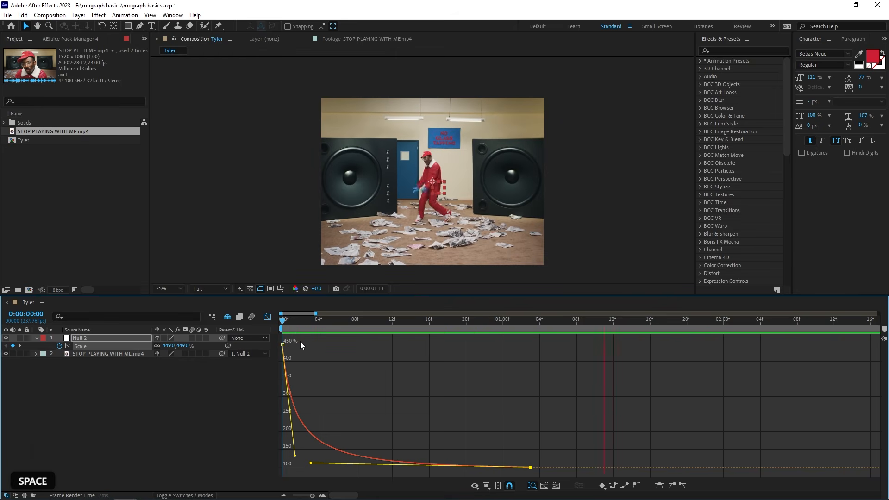
pyautogui.moveTo(290, 322); pyautogui.dragTo(219, 331)
pyautogui.press('space')
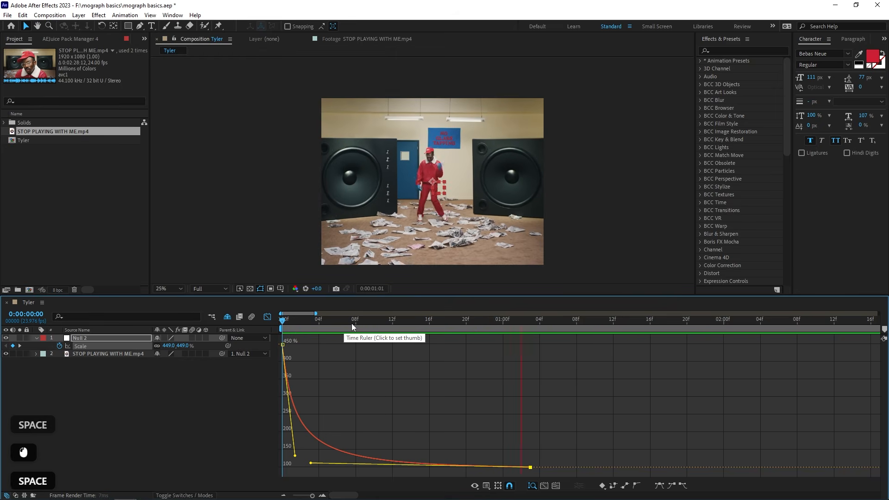
pyautogui.click(329, 325)
pyautogui.press('space')
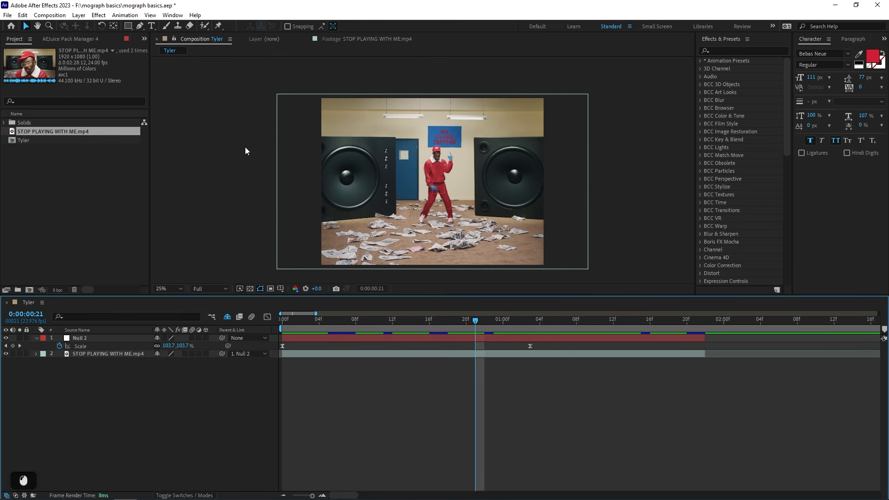
# Add another null object and trim it at 0:00:01:22, where the other layers end
pyautogui.rightClick(209, 139)
pyautogui.moveTo(239, 144)
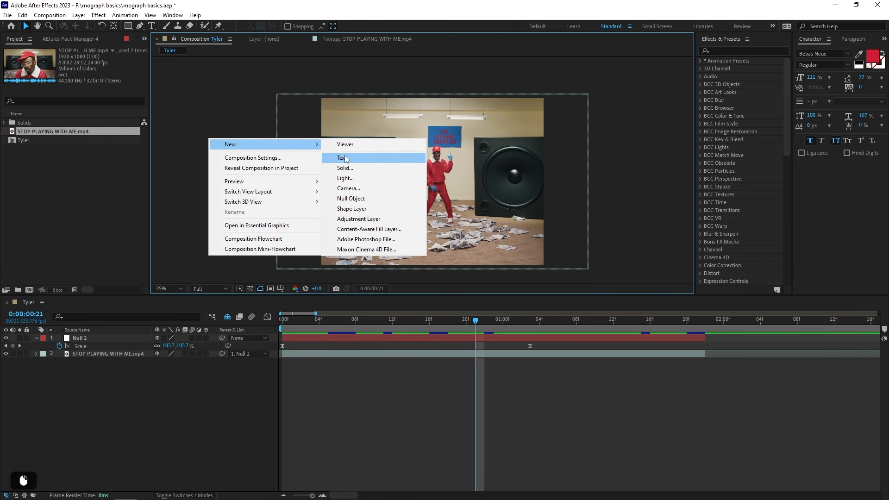
pyautogui.click(367, 199)
pyautogui.click(705, 326)
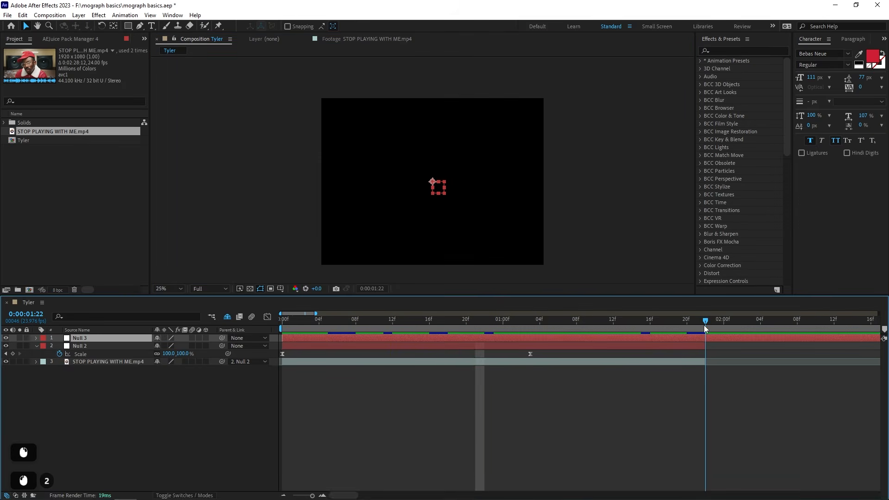
pyautogui.hotkey('ctrl', 'shift', 'd')
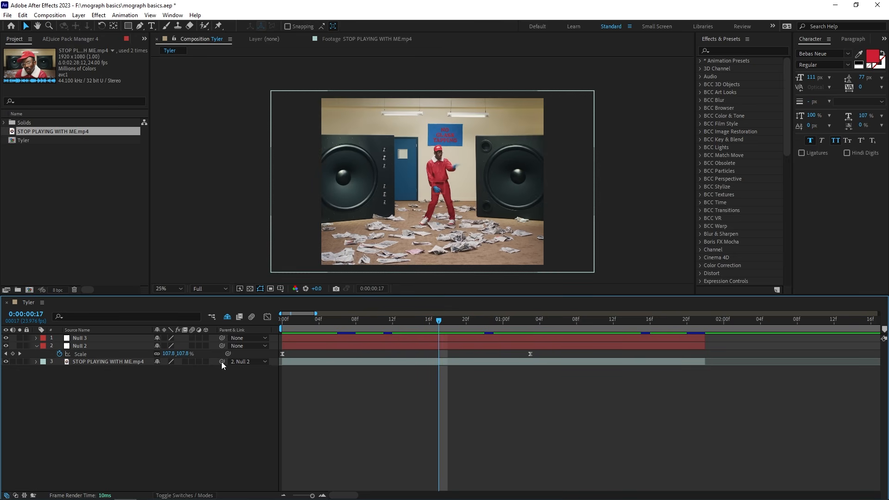
# Try parenting the STOP PLAYING WITH ME.mp4 layer directly to Null 3 and preview the animation
pyautogui.moveTo(222, 362); pyautogui.dragTo(79, 341)
pyautogui.click(132, 362)
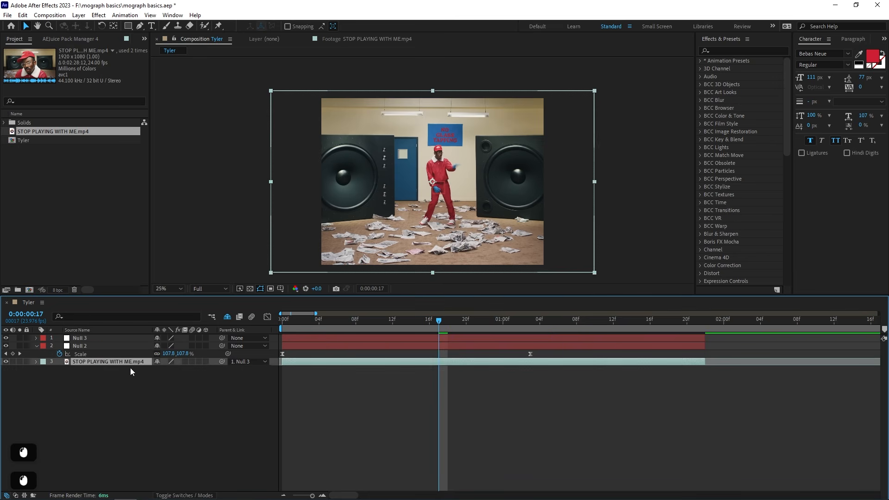
pyautogui.click(112, 338)
pyautogui.click(111, 345)
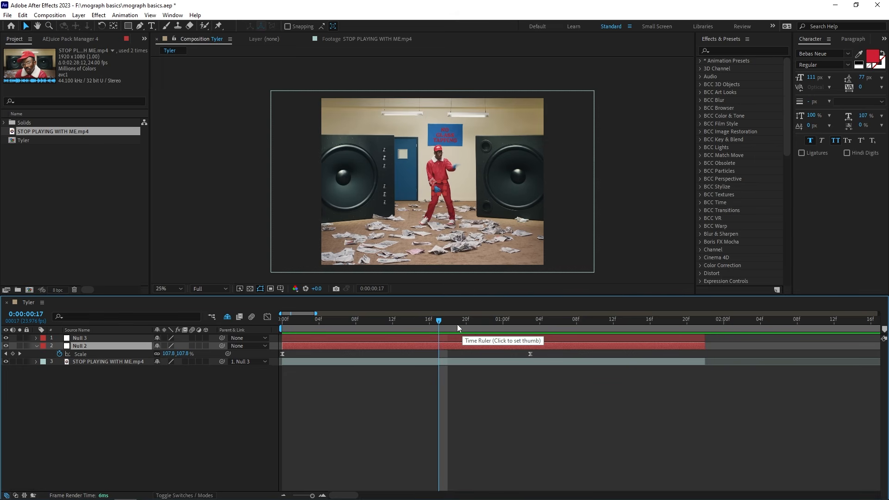
pyautogui.click(426, 324)
pyautogui.press('space')
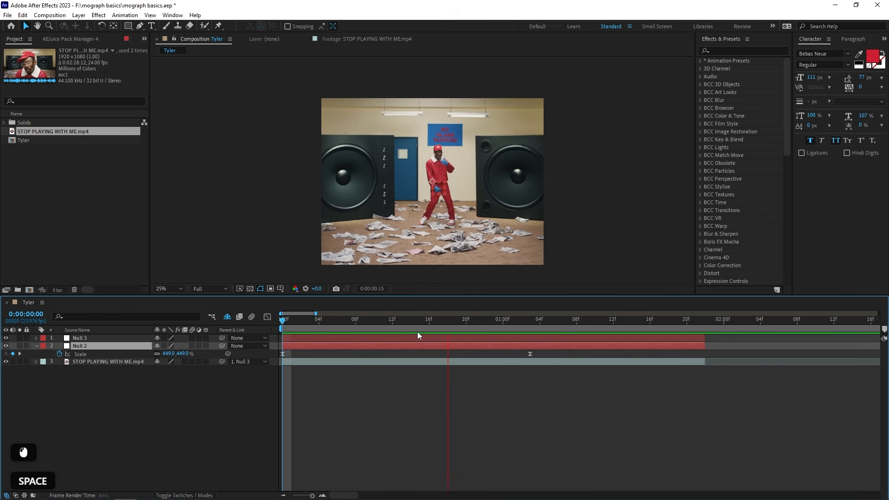
# Stop the preview and undo the clip's parenting to Null 3
pyautogui.click(431, 326)
pyautogui.press('ctrl')
pyautogui.hotkey('ctrl', 'z')
pyautogui.hotkey('ctrl', 'z')
pyautogui.hotkey('ctrl', 'z')
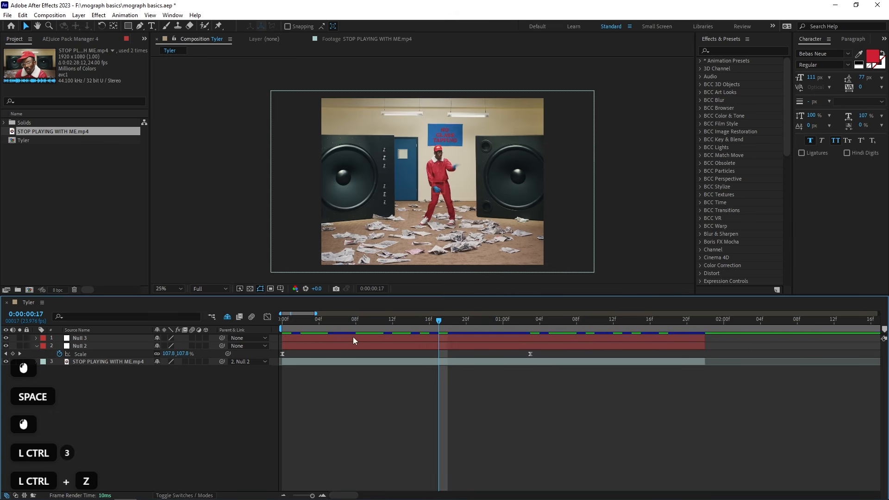
# Parent Null 2 to Null 3, keeping the clip linked to Null 2
pyautogui.click(335, 360)
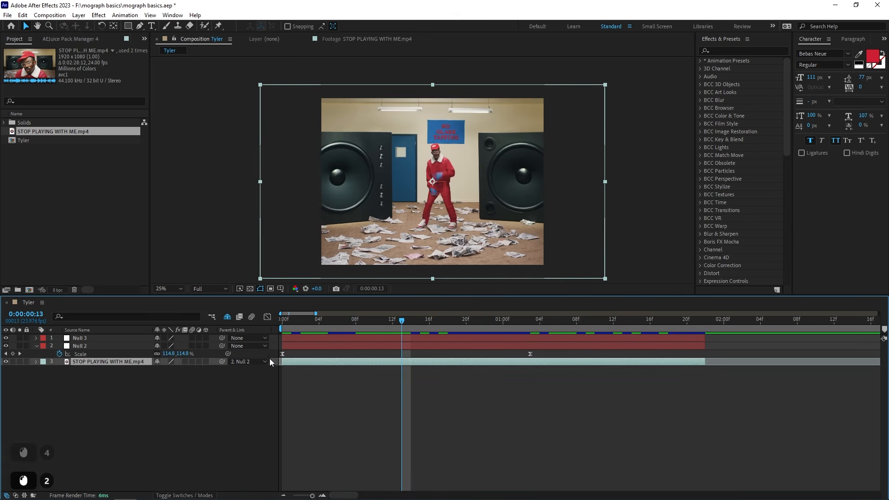
pyautogui.click(113, 346)
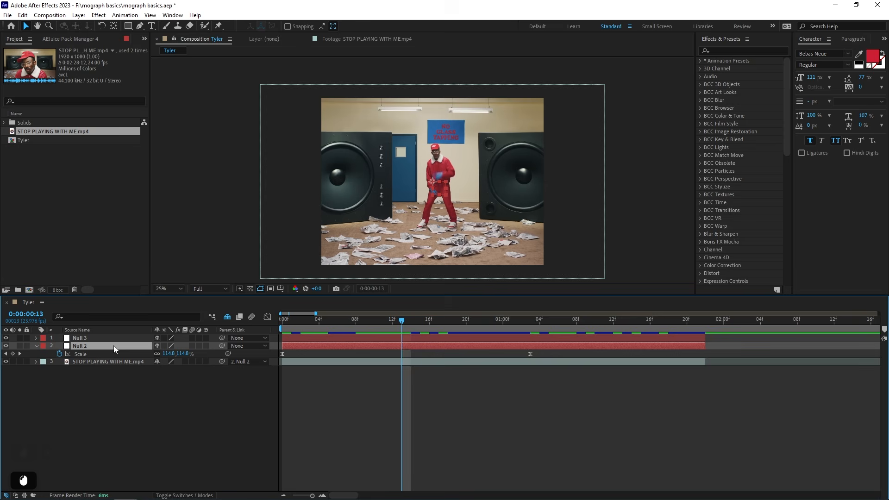
pyautogui.moveTo(222, 346); pyautogui.dragTo(78, 338)
# Duplicate Null 3 three times and parent the null on layer 4 to the null on layer 3
pyautogui.click(347, 339)
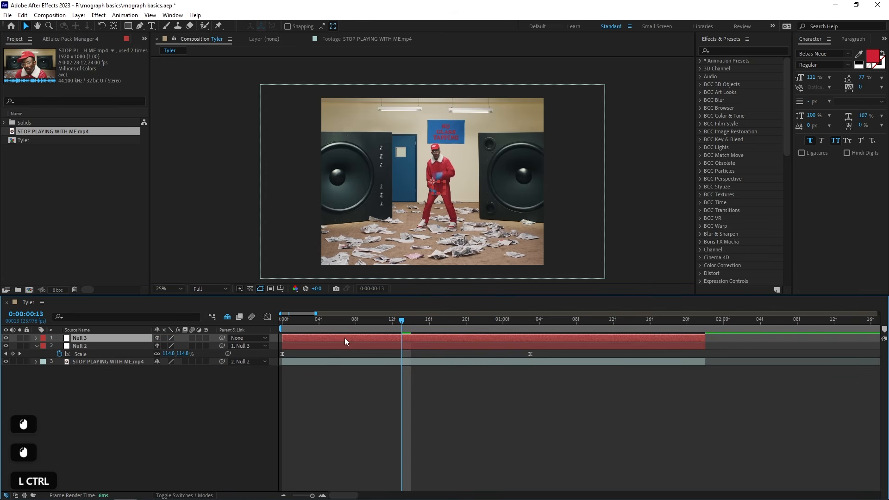
pyautogui.hotkey('ctrl', 'd')
pyautogui.hotkey('ctrl', 'd')
pyautogui.hotkey('ctrl', 'd')
pyautogui.click(320, 354)
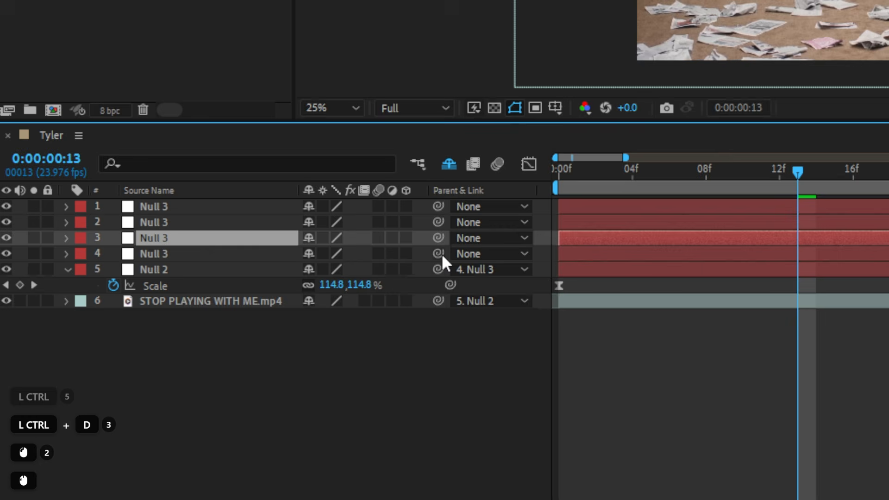
pyautogui.moveTo(439, 254); pyautogui.dragTo(247, 239)
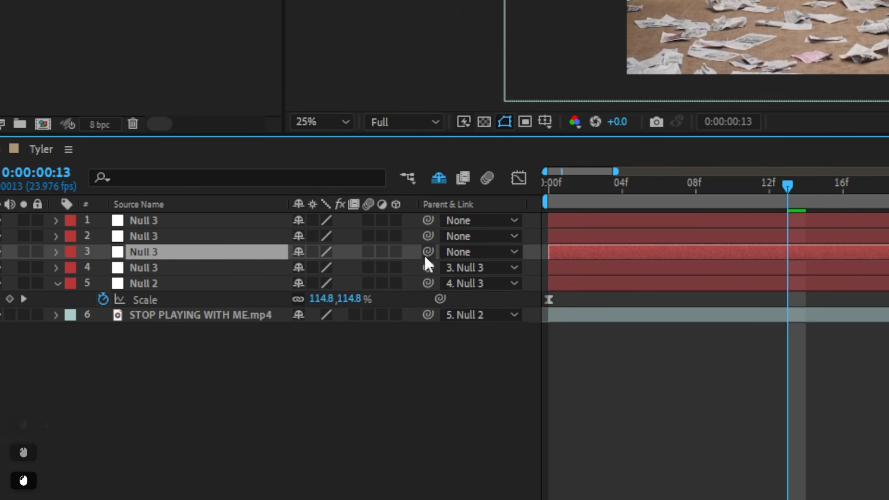
# Undo the extra Null 3 duplicates and their chained parenting, keeping a single Null 3, and parent Null 2 to it again
pyautogui.moveTo(443, 249); pyautogui.dragTo(196, 248)
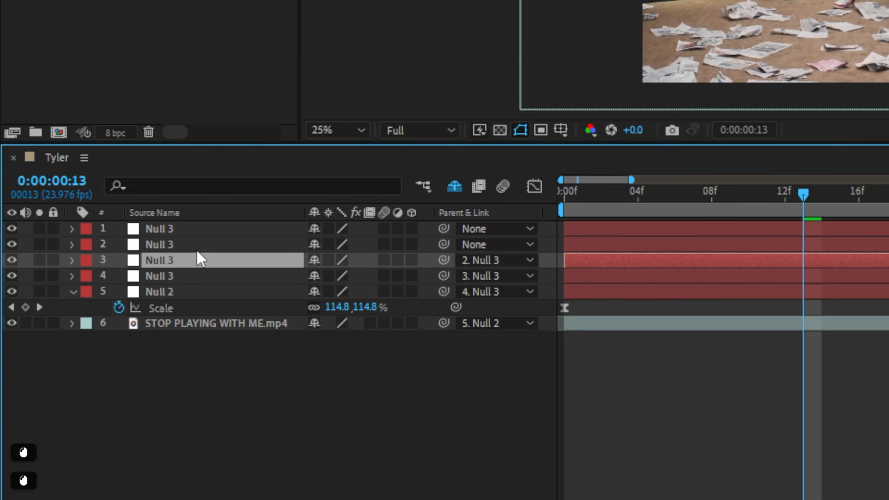
pyautogui.hotkey('ctrl', 'z')
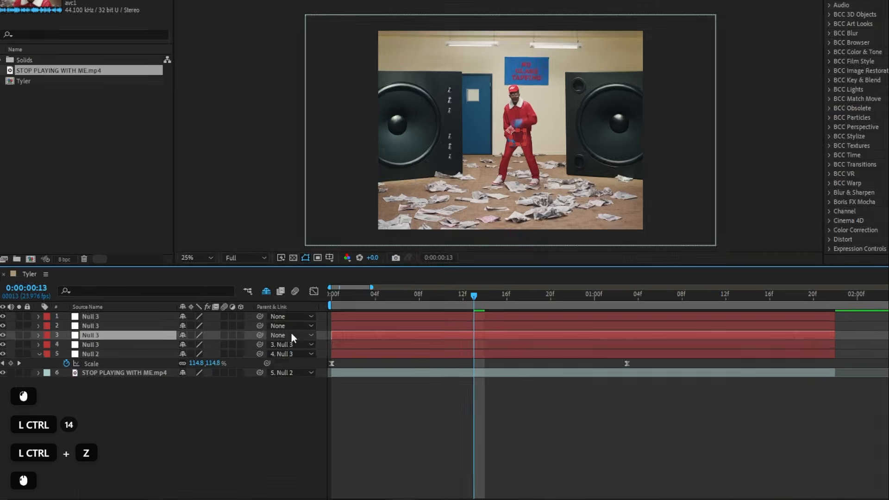
pyautogui.click(480, 264)
pyautogui.hotkey('ctrl', 'z')
pyautogui.hotkey('ctrl', 'z')
pyautogui.hotkey('ctrl', 'z')
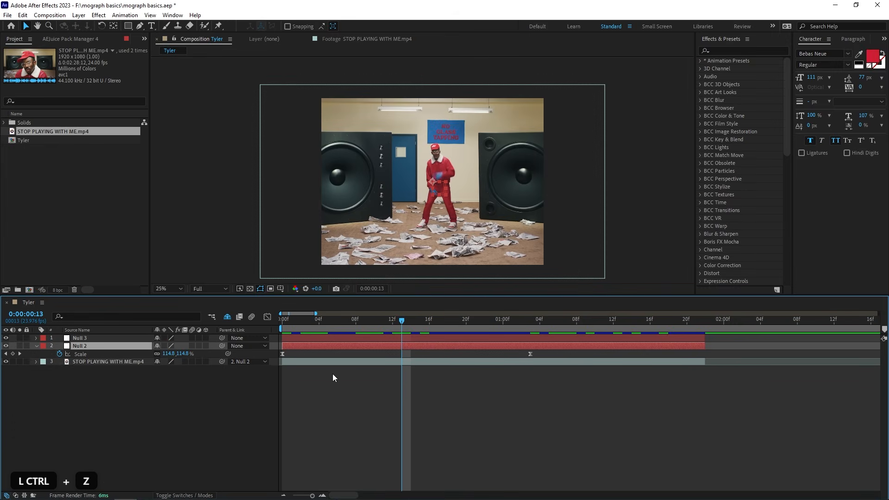
pyautogui.click(224, 346)
pyautogui.moveTo(225, 346); pyautogui.dragTo(90, 338)
# Keyframe Null 3's Scale at 100% on 0:00:00:13 and 261% on 0:00:01:17
pyautogui.click(368, 337)
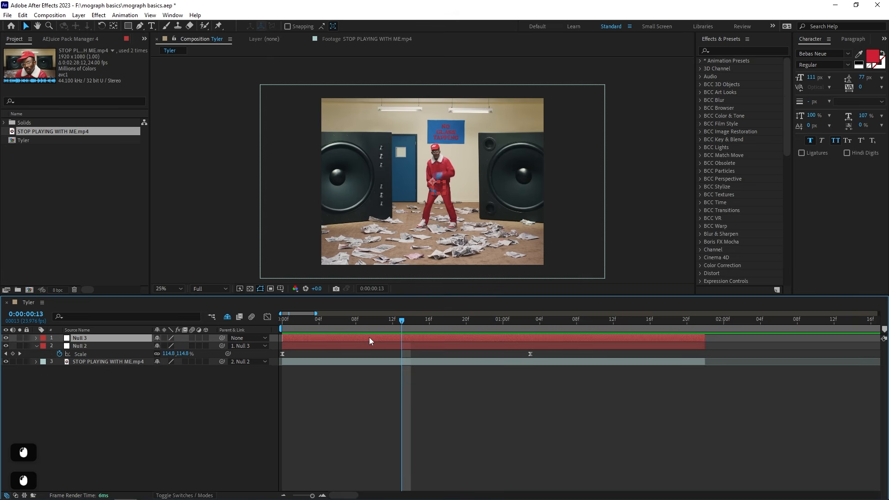
pyautogui.press('s')
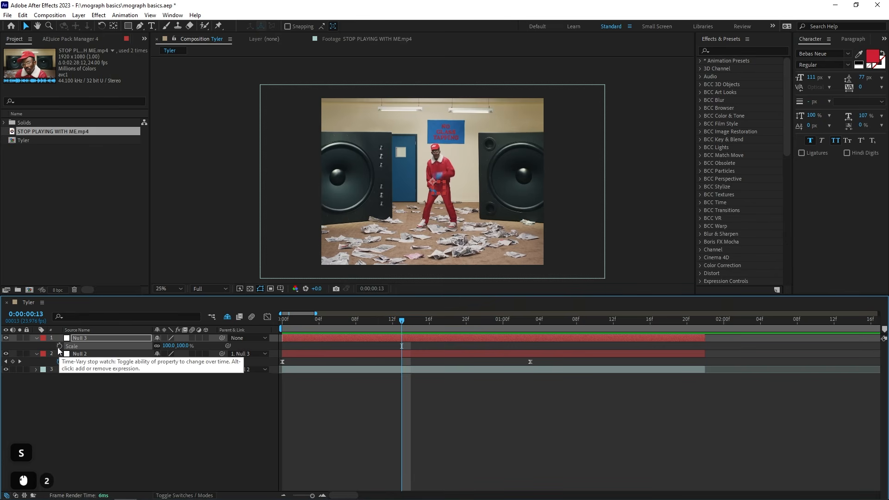
pyautogui.click(60, 347)
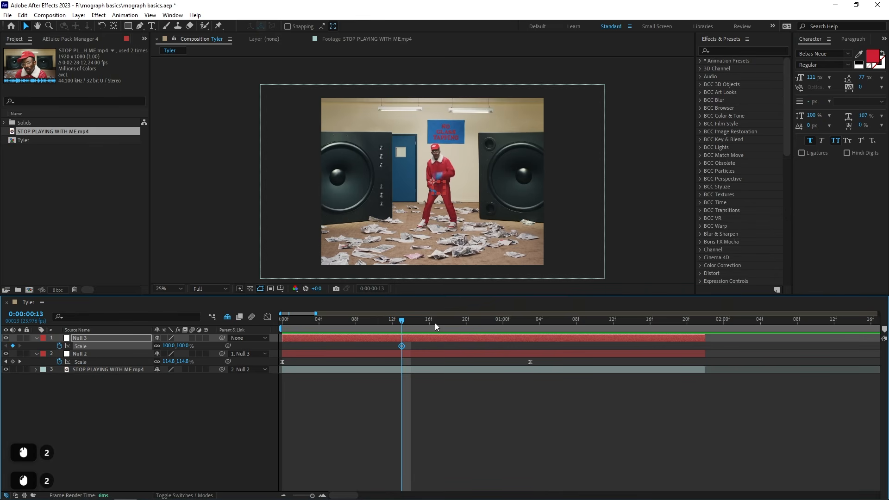
pyautogui.moveTo(435, 323); pyautogui.dragTo(657, 352)
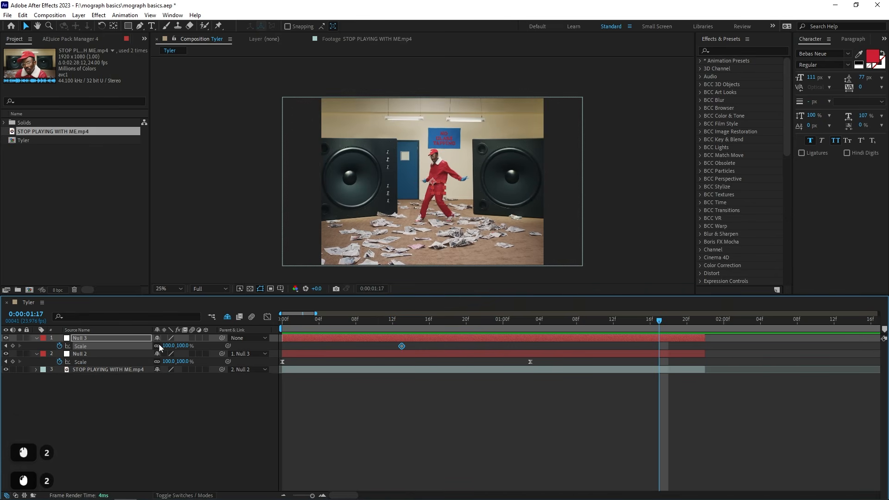
pyautogui.moveTo(160, 345); pyautogui.dragTo(255, 343)
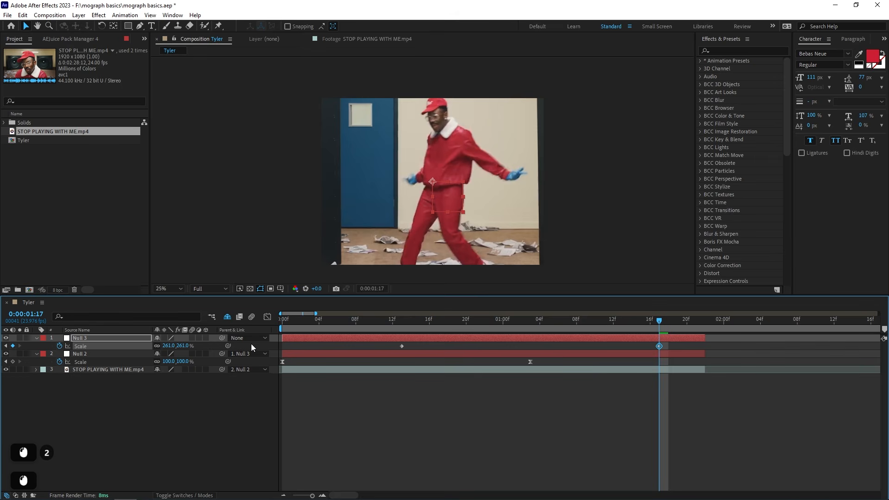
# Apply Easy Ease to both of Null 3's Scale keyframes
pyautogui.click(559, 324)
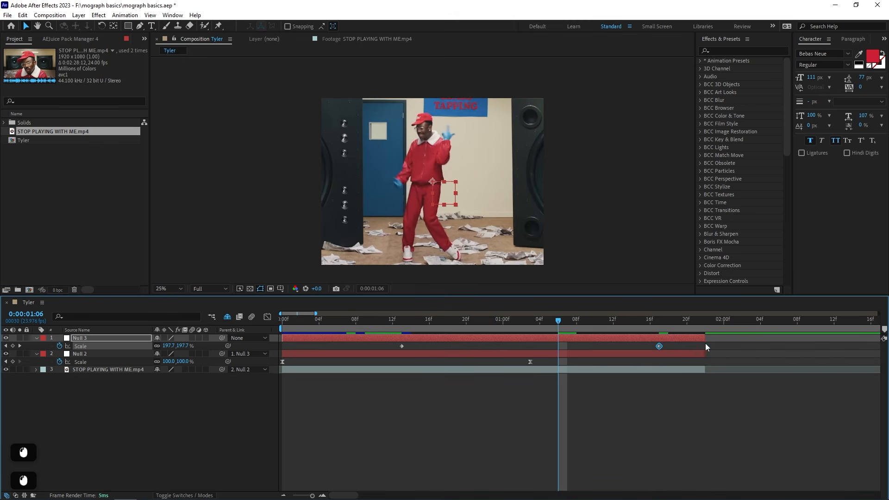
pyautogui.moveTo(706, 347); pyautogui.dragTo(387, 349)
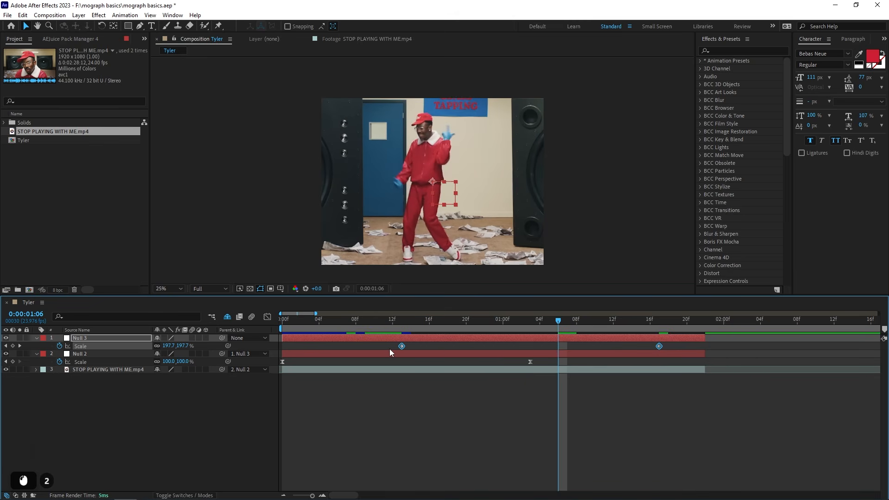
pyautogui.press('F9')
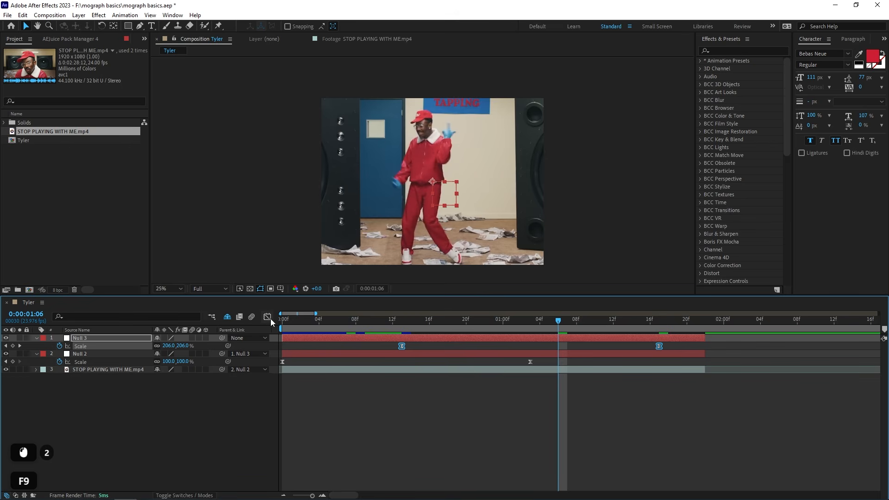
# Reshape Null 3's Scale speed graph into a steeper central peak by lengthening the influence handles of both keyframes
pyautogui.click(270, 319)
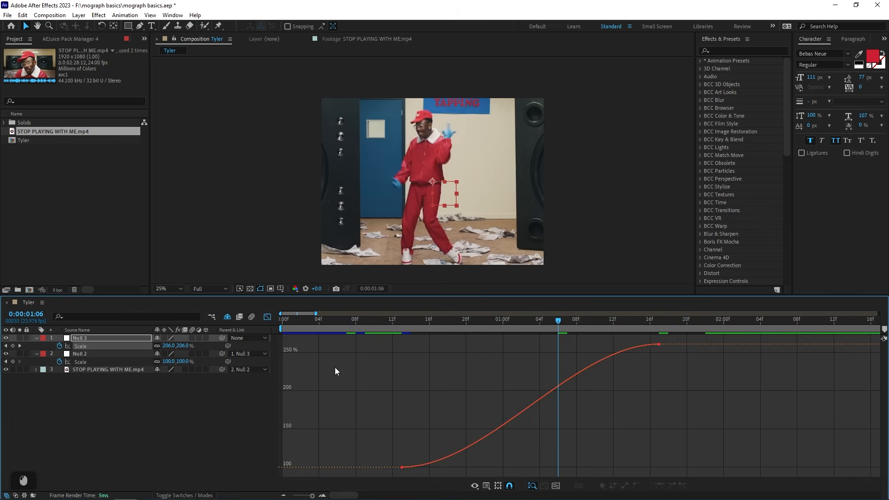
pyautogui.rightClick(430, 396)
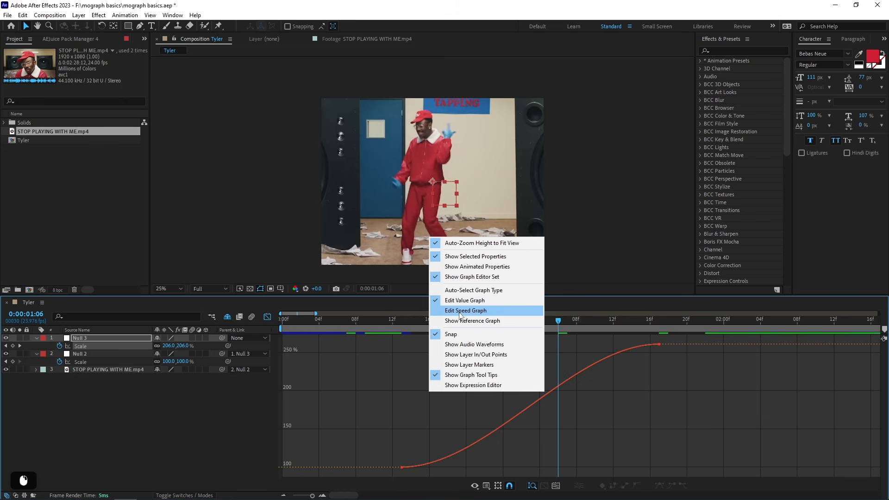
pyautogui.rightClick(402, 382)
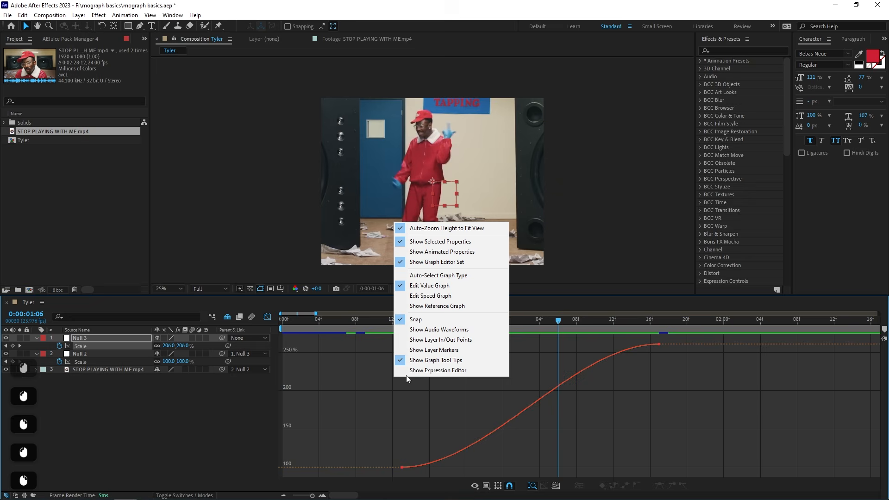
pyautogui.click(430, 298)
pyautogui.doubleClick(401, 467)
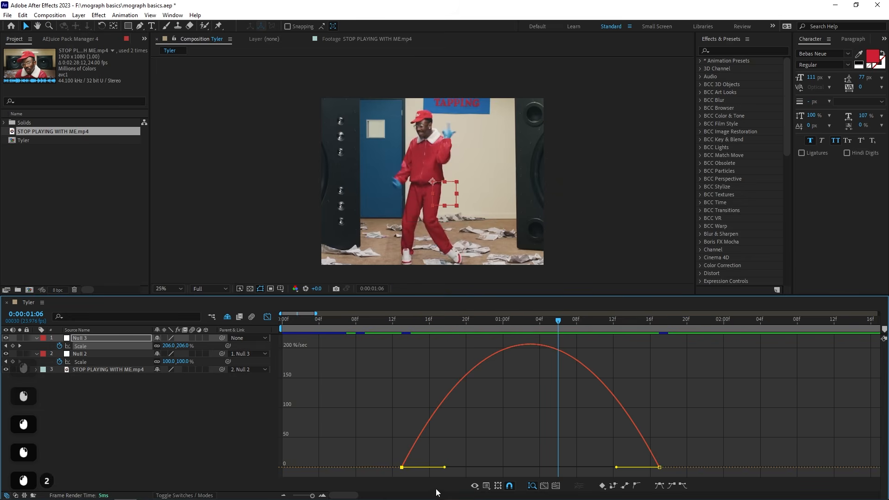
pyautogui.moveTo(442, 467); pyautogui.dragTo(501, 467)
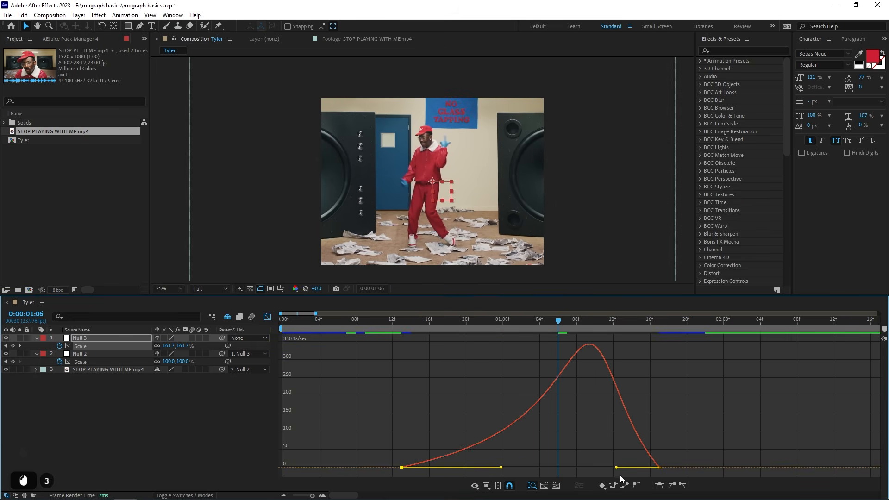
pyautogui.moveTo(614, 467); pyautogui.dragTo(566, 467)
pyautogui.moveTo(502, 467); pyautogui.dragTo(512, 467)
pyautogui.click(267, 316)
# Preview the combined Null 2 zoom-out and Null 3 zoom-in from the start of the composition
pyautogui.press('Home')
pyautogui.press('space')
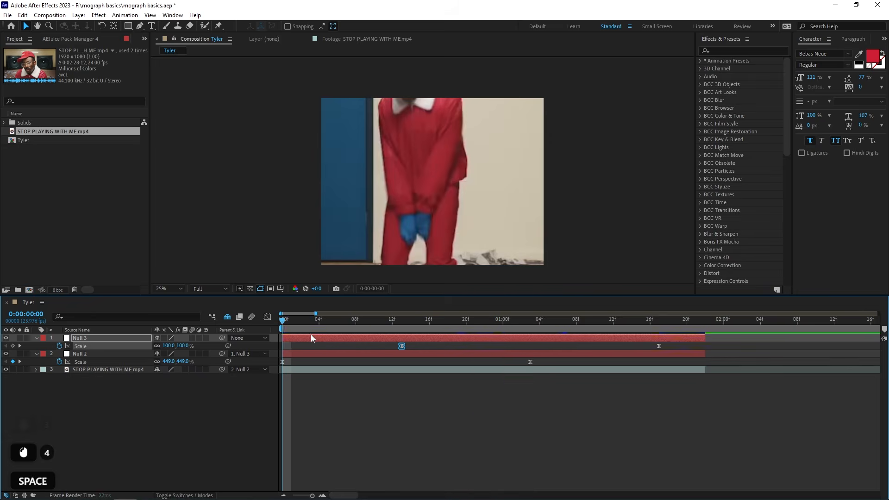
pyautogui.click(458, 321)
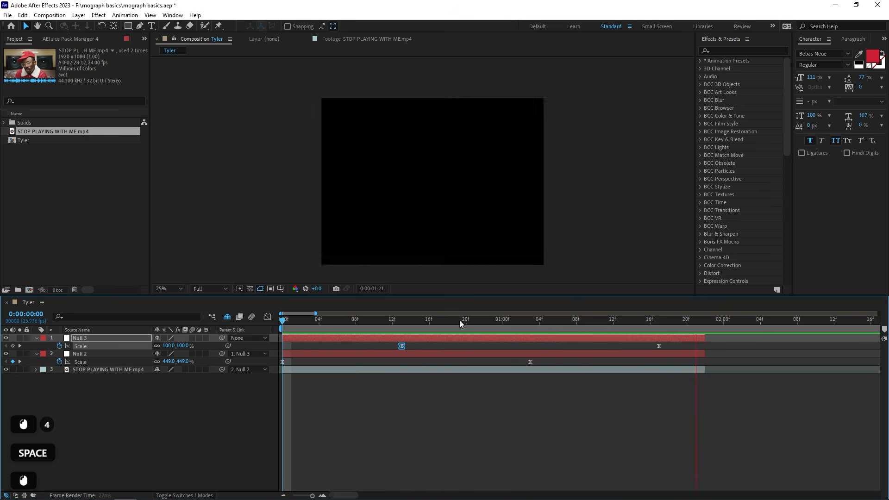
pyautogui.press('space')
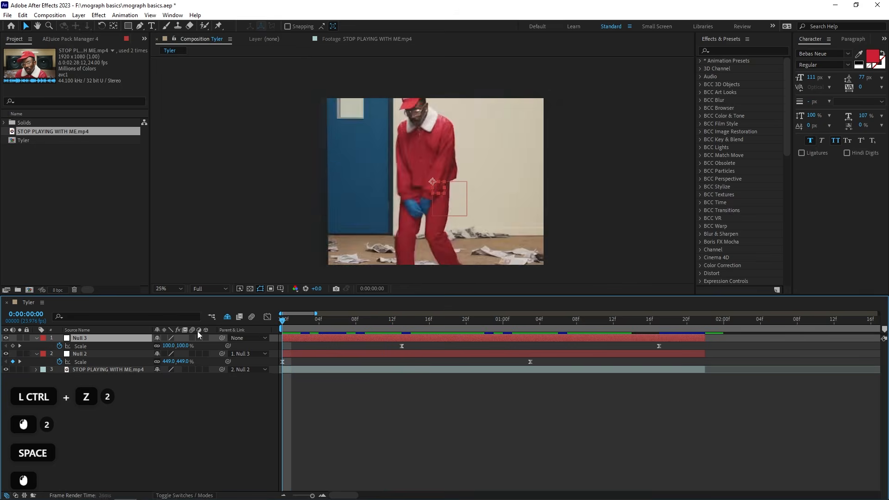
pyautogui.click(325, 334)
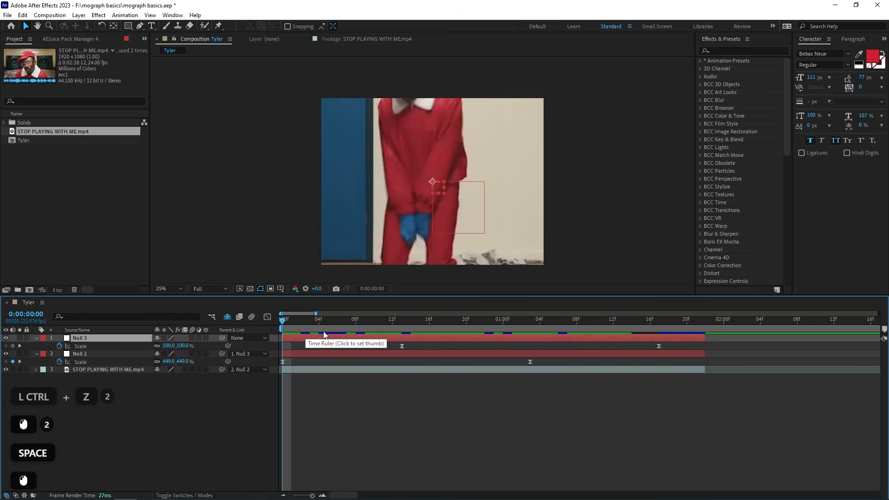
pyautogui.click(519, 361)
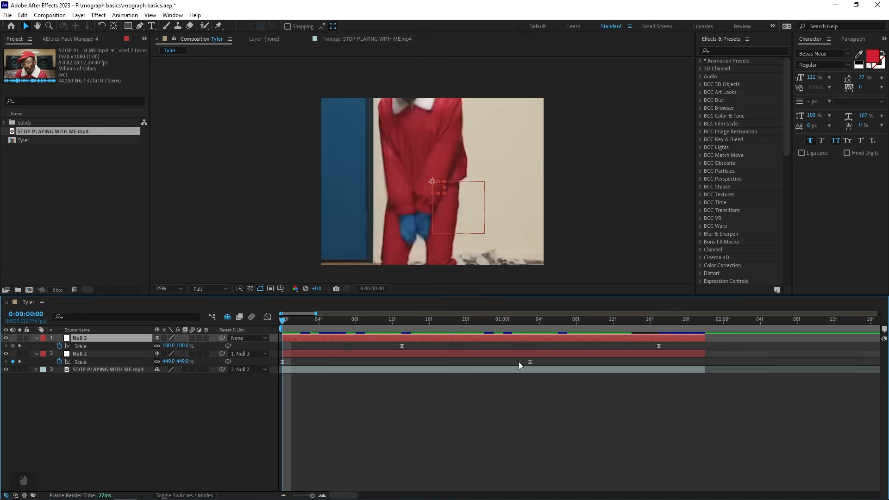
pyautogui.moveTo(510, 363); pyautogui.dragTo(286, 364)
pyautogui.moveTo(405, 343); pyautogui.dragTo(655, 348)
pyautogui.moveTo(410, 346); pyautogui.dragTo(643, 346)
pyautogui.moveTo(532, 363); pyautogui.dragTo(432, 361)
pyautogui.click(511, 409)
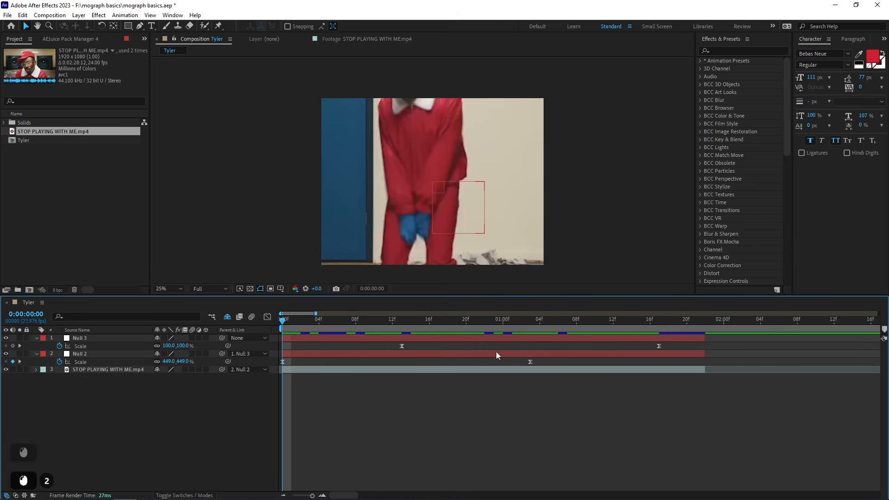
# Slide the Null 3 layer about 21 frames later so its zoom starts after Null 2's ends, and preview it
pyautogui.moveTo(425, 338); pyautogui.dragTo(607, 348)
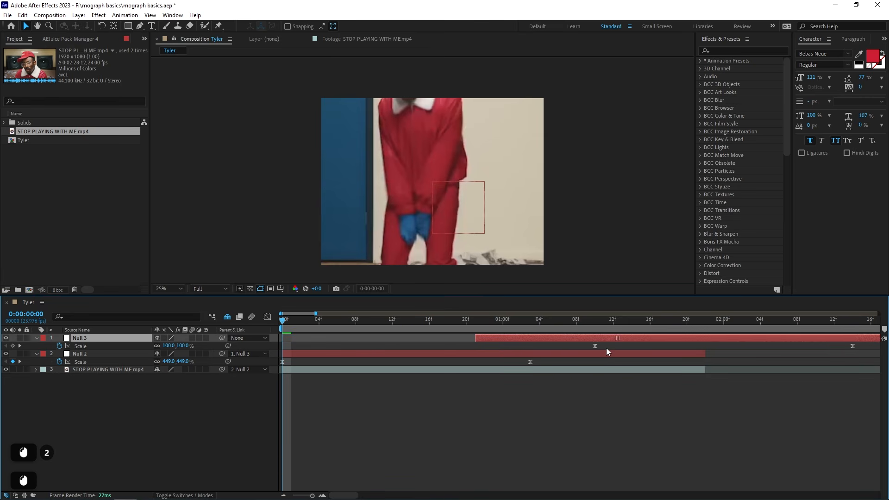
pyautogui.press('space')
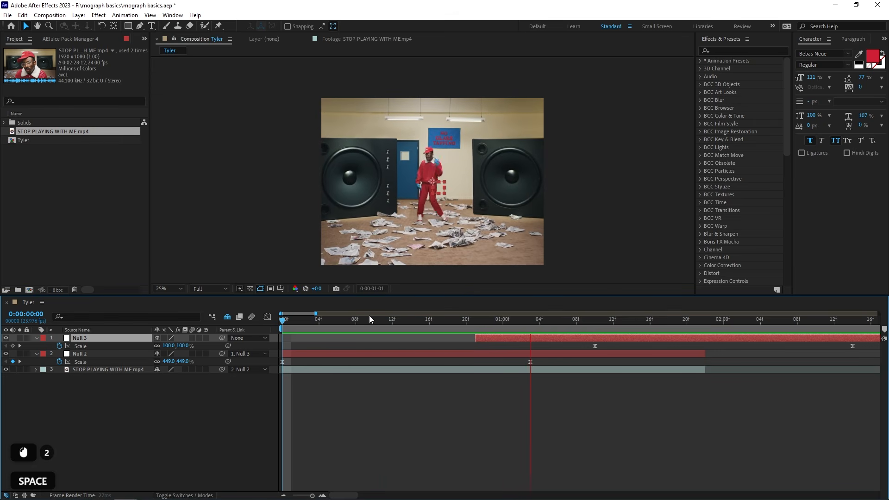
pyautogui.click(480, 353)
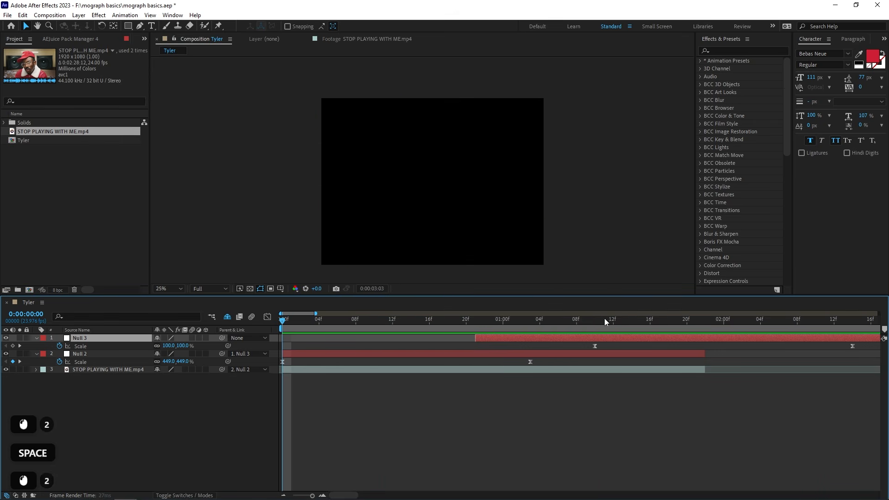
# Extend the end of the STOP PLAYING WITH ME.mp4 layer to about 0:00:02:15 and preview the animation from the start
pyautogui.click(693, 370)
pyautogui.click(283, 321)
pyautogui.press('space')
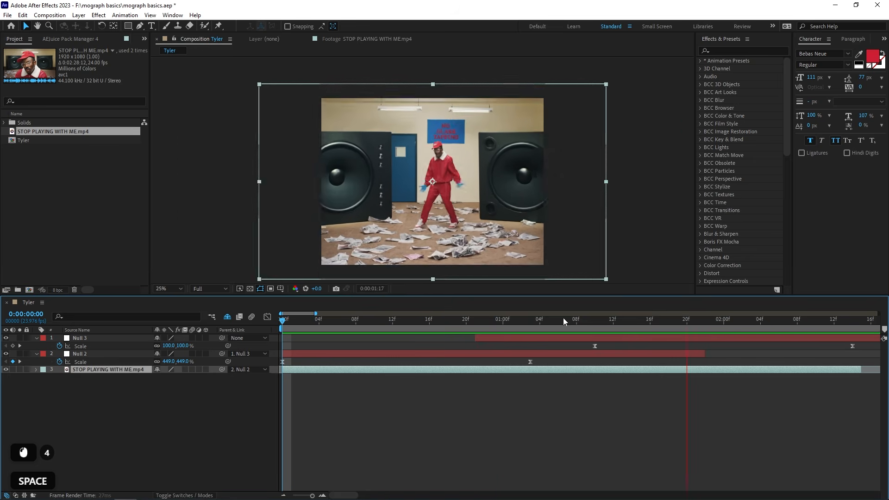
# Slide the Null 3 layer back to the composition start so its Scale keyframes overlap Null 2's zoom-out
pyautogui.moveTo(565, 319); pyautogui.dragTo(411, 344)
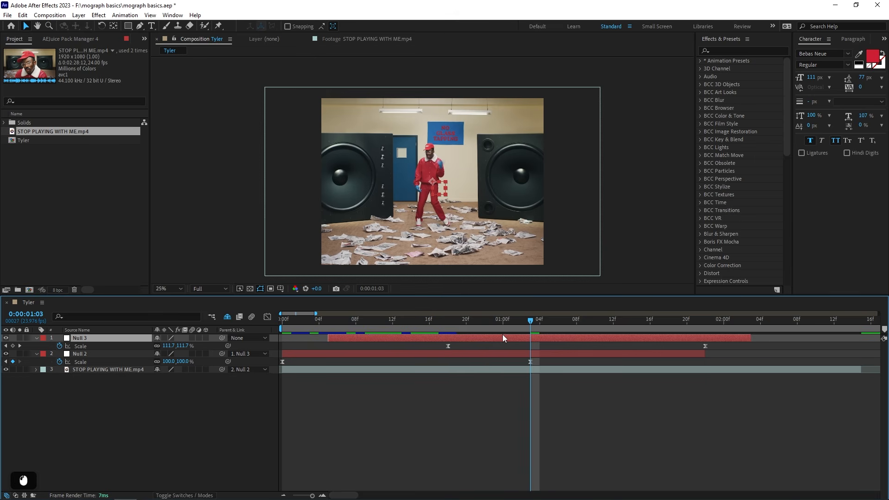
pyautogui.click(350, 353)
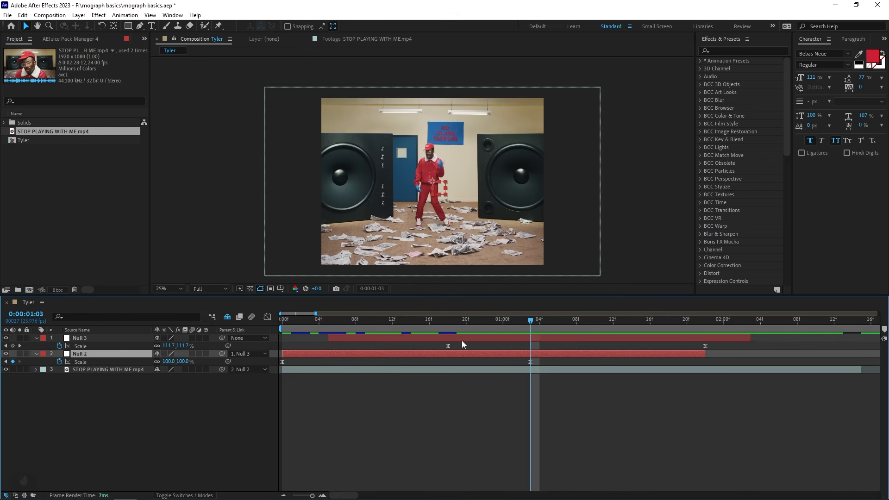
pyautogui.press('space')
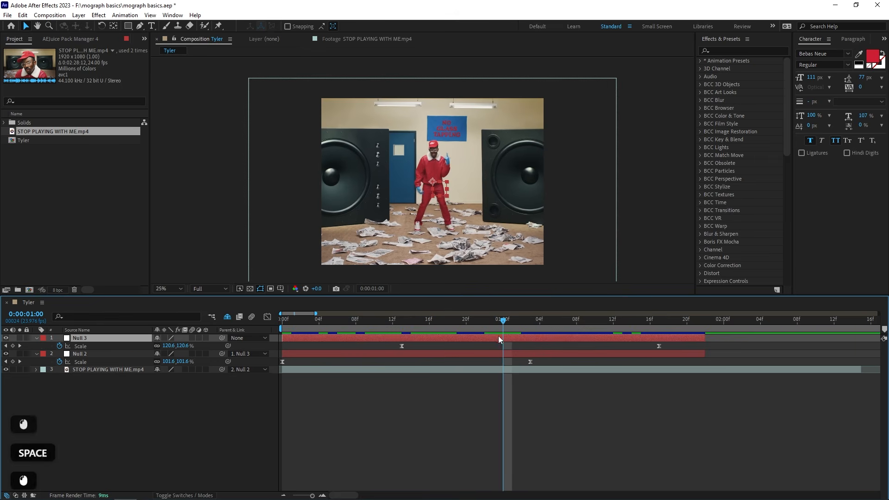
# Move Null 3's first Scale keyframe to 0:00:00:15 and its second to 0:00:01:16
pyautogui.click(402, 346)
pyautogui.moveTo(405, 346); pyautogui.dragTo(423, 347)
pyautogui.moveTo(659, 346); pyautogui.dragTo(651, 346)
# Try a much sharper peak in Null 3's Scale speed graph at about 0:00:01:04 and preview the result
pyautogui.click(267, 317)
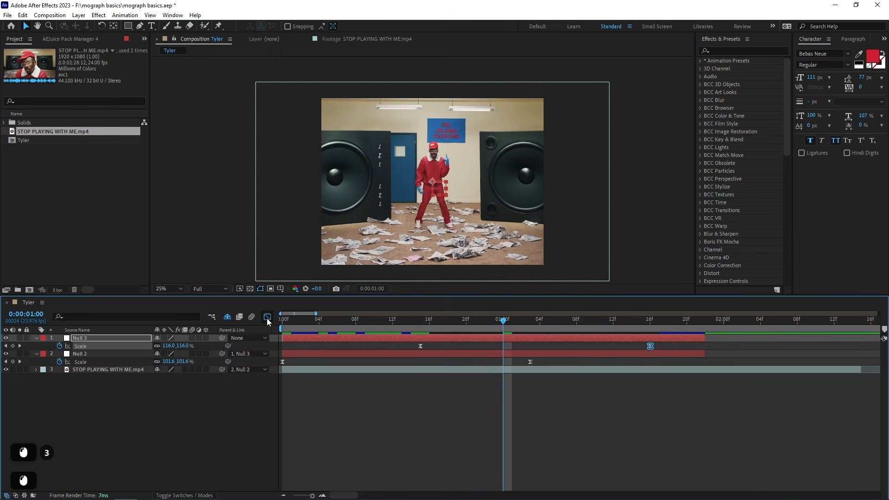
pyautogui.moveTo(569, 469); pyautogui.dragTo(529, 468)
pyautogui.press('space')
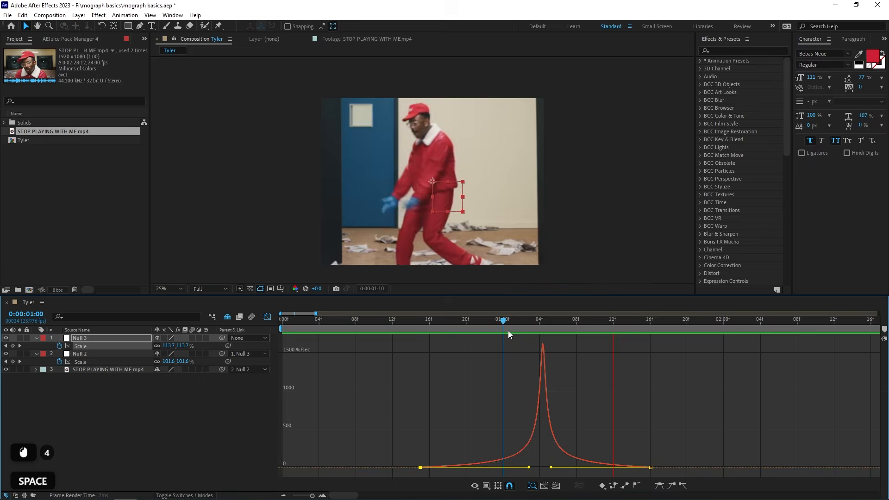
pyautogui.click(283, 320)
pyautogui.press('space')
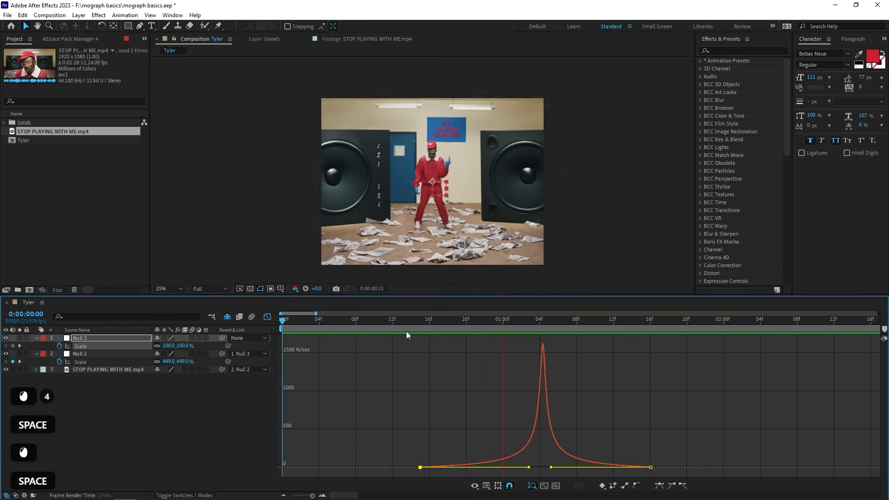
# Stop the preview and undo the last sharpening of Null 3's Scale speed graph
pyautogui.click(453, 319)
pyautogui.hotkey('ctrl', 'z')
pyautogui.hotkey('ctrl', 'z')
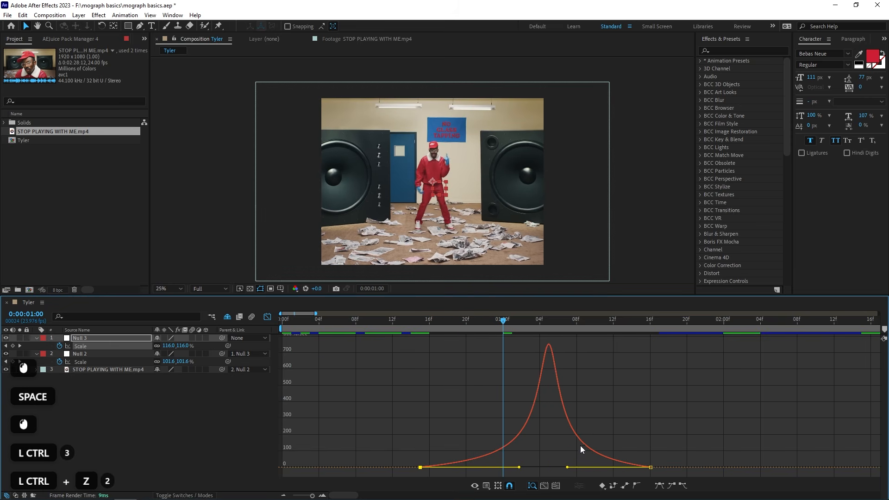
# Shorten the first Scale keyframe's outgoing influence handle on Null 3 so the speed peaks earlier, at about 0:00:00:23
pyautogui.click(519, 468)
pyautogui.moveTo(519, 467); pyautogui.dragTo(515, 467)
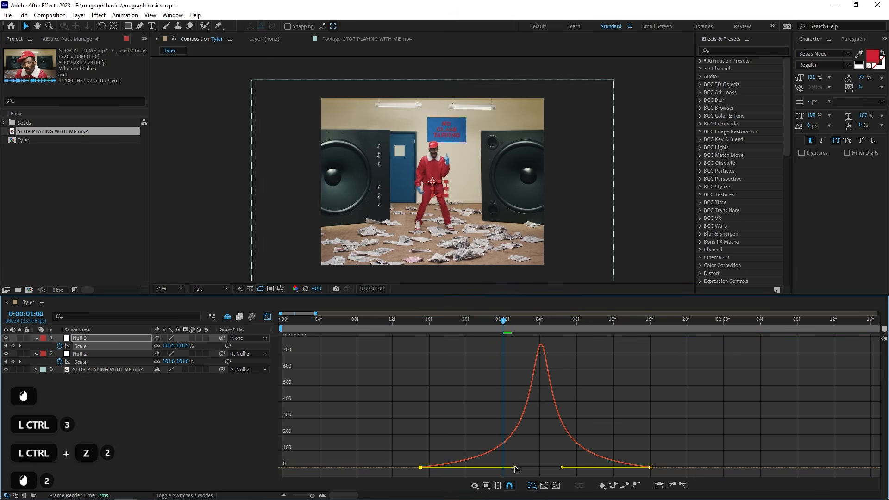
pyautogui.click(412, 324)
pyautogui.moveTo(515, 468); pyautogui.dragTo(466, 468)
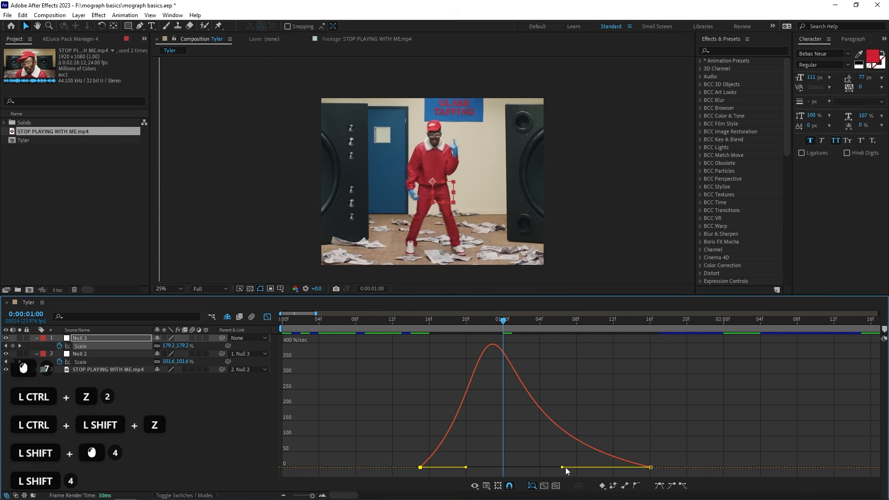
# Lengthen both influence handles on Null 3's Scale speed graph so the speed peaks sharply at about 0:00:01:03
pyautogui.moveTo(563, 467); pyautogui.dragTo(627, 467)
pyautogui.hotkey('ctrl', 'z')
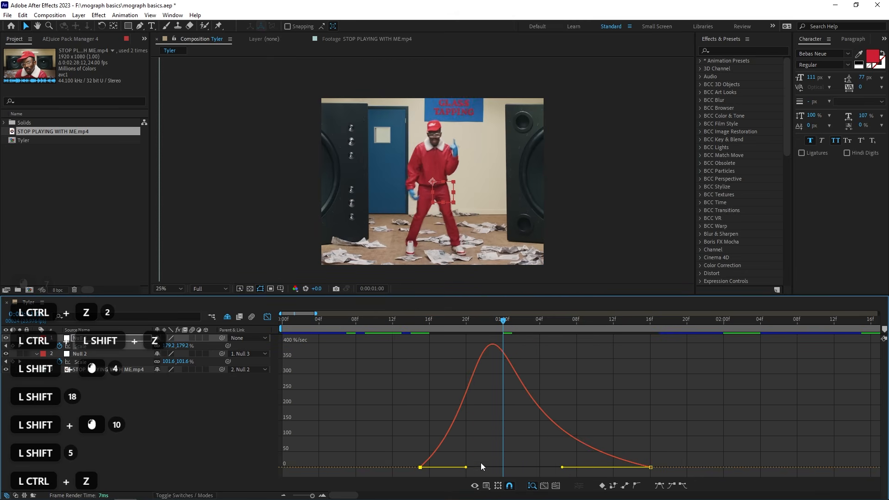
pyautogui.moveTo(468, 468); pyautogui.dragTo(506, 467)
pyautogui.moveTo(563, 468); pyautogui.dragTo(559, 468)
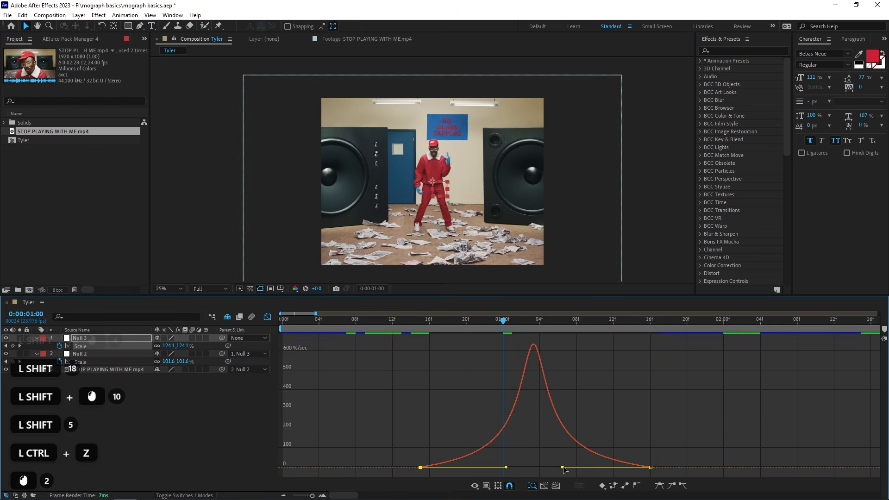
# Preview the combined zoom with Null 3's reshaped easing, and close the Graph Editor
pyautogui.click(398, 332)
pyautogui.press('space')
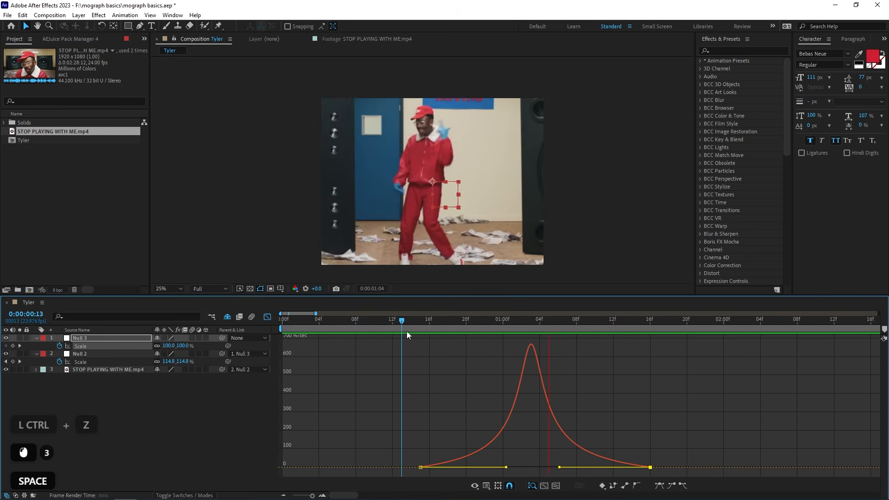
pyautogui.press('space')
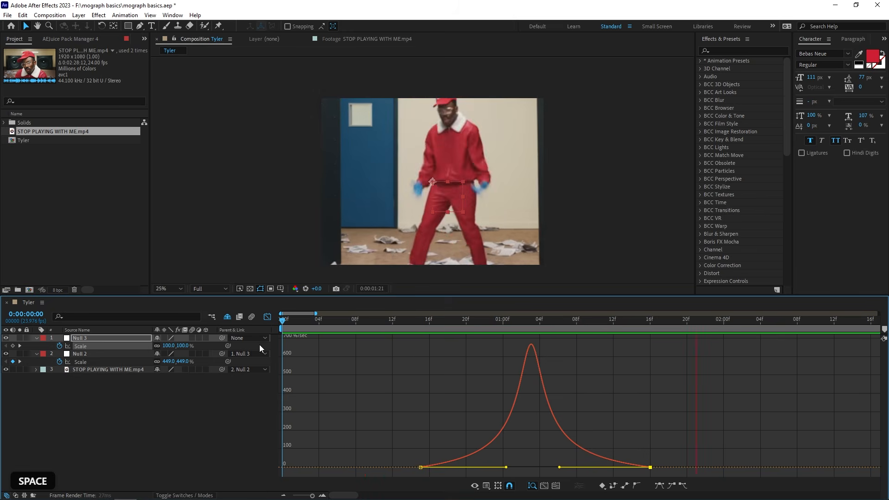
pyautogui.click(267, 317)
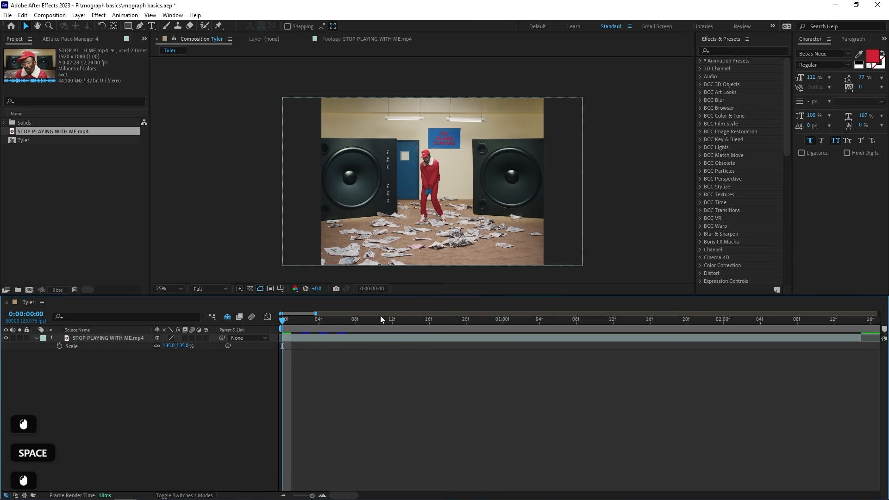
# Add a text layer reading "ring" over the speaker beside the blue door, working at 0:00:00:13
pyautogui.moveTo(380, 315); pyautogui.dragTo(399, 321)
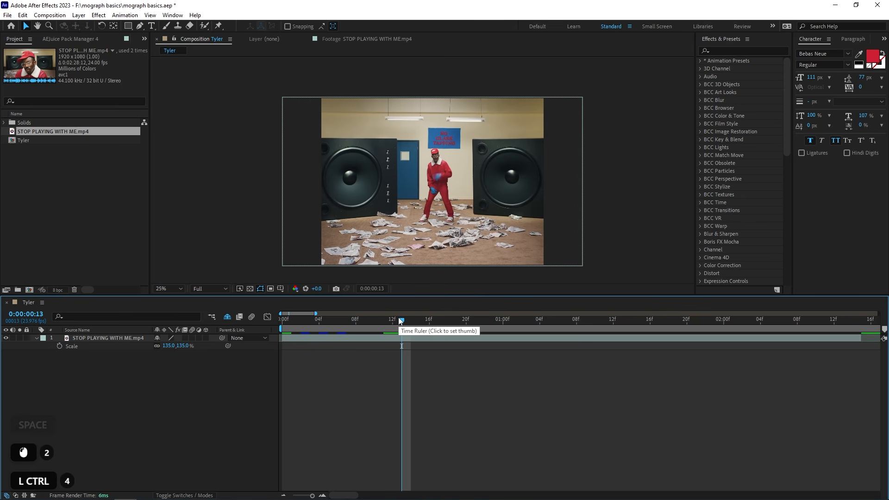
pyautogui.hotkey('ctrl', 't')
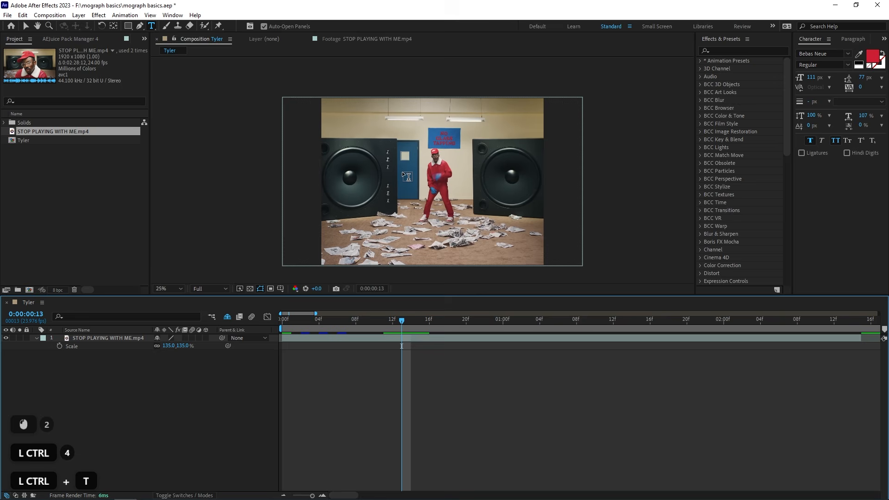
pyautogui.click(389, 161)
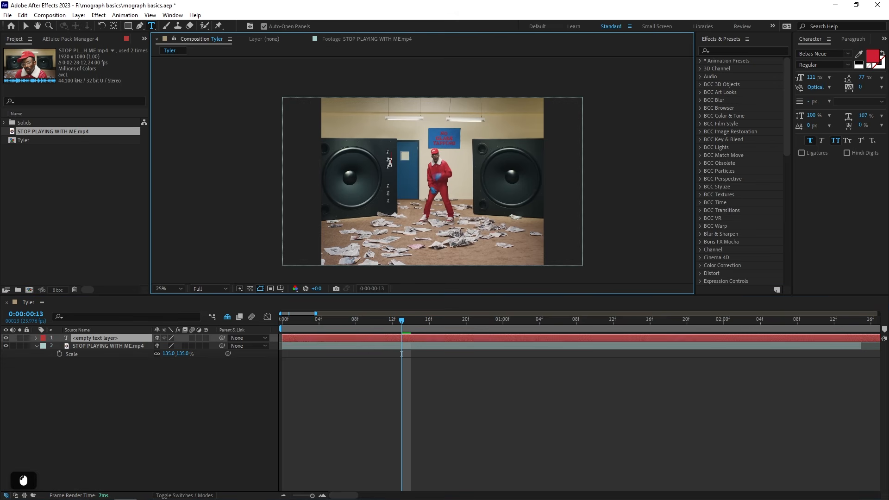
pyautogui.write('ring')
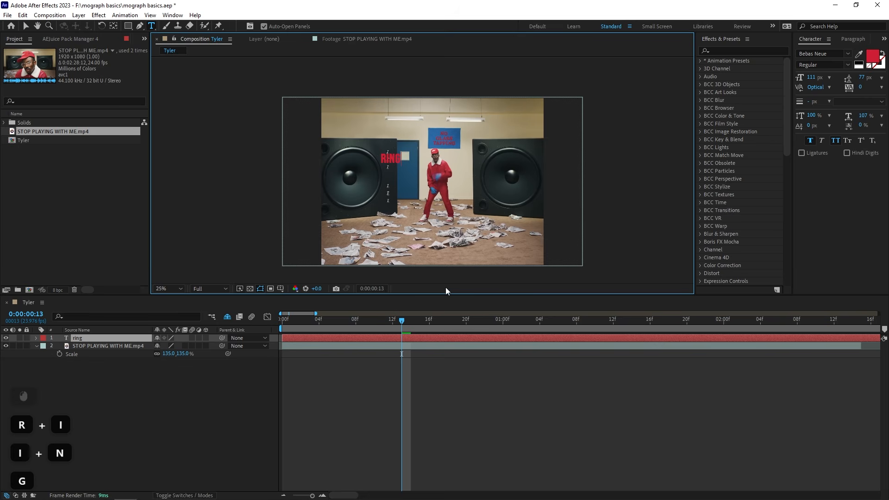
pyautogui.click(479, 355)
# Duplicate the "ring" text layer three times
pyautogui.click(416, 338)
pyautogui.press('ctrl')
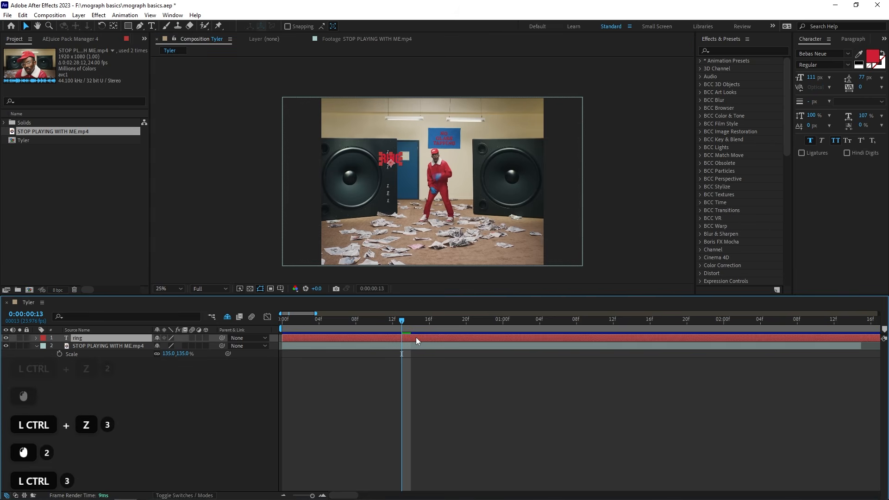
pyautogui.hotkey('ctrl', 'd')
pyautogui.hotkey('ctrl', 'd')
pyautogui.hotkey('ctrl', 'd')
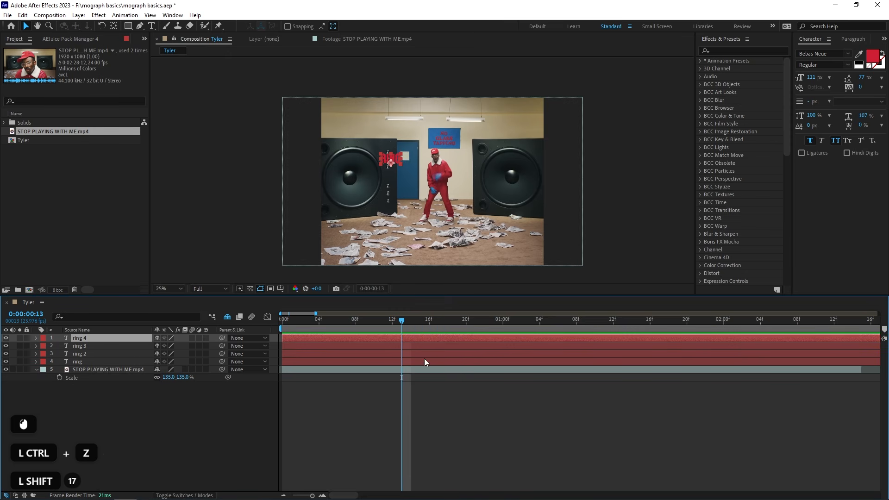
# Spread the four RING texts around the dancer, with two above and two below, one near each corner of the clip
pyautogui.keyDown('shift'); pyautogui.click(424, 361); pyautogui.keyUp('shift')
pyautogui.click(435, 396)
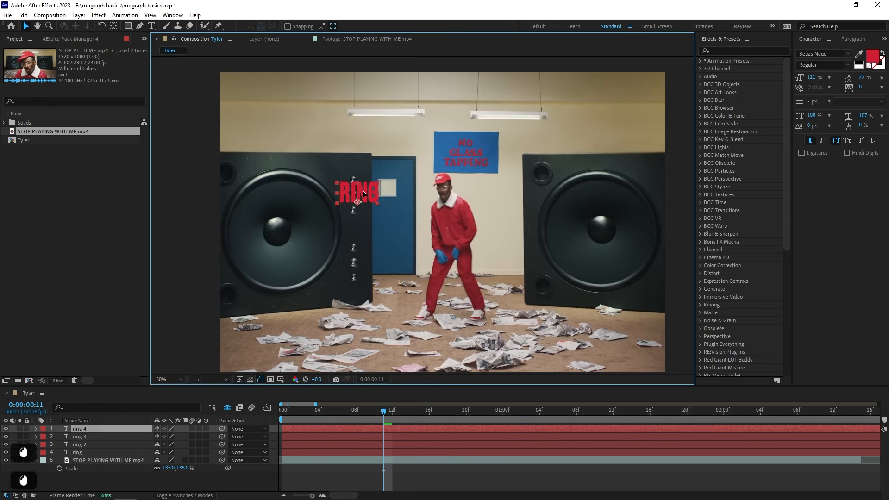
pyautogui.moveTo(360, 193); pyautogui.dragTo(585, 161)
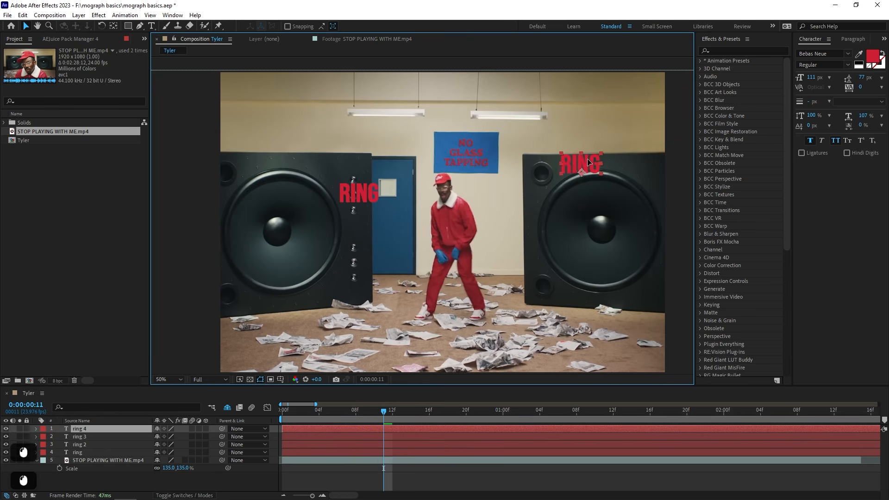
pyautogui.moveTo(372, 191); pyautogui.dragTo(278, 333)
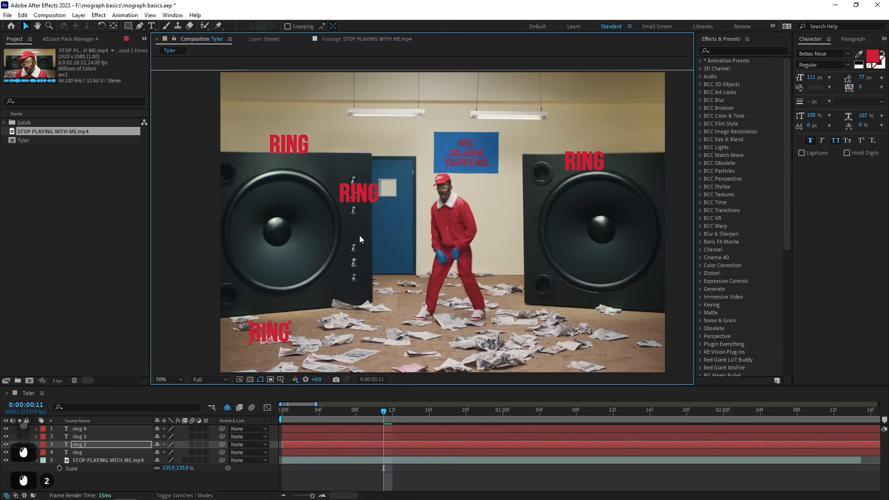
pyautogui.click(372, 202)
pyautogui.moveTo(372, 203); pyautogui.dragTo(594, 311)
pyautogui.scroll(-2, 515, 227)
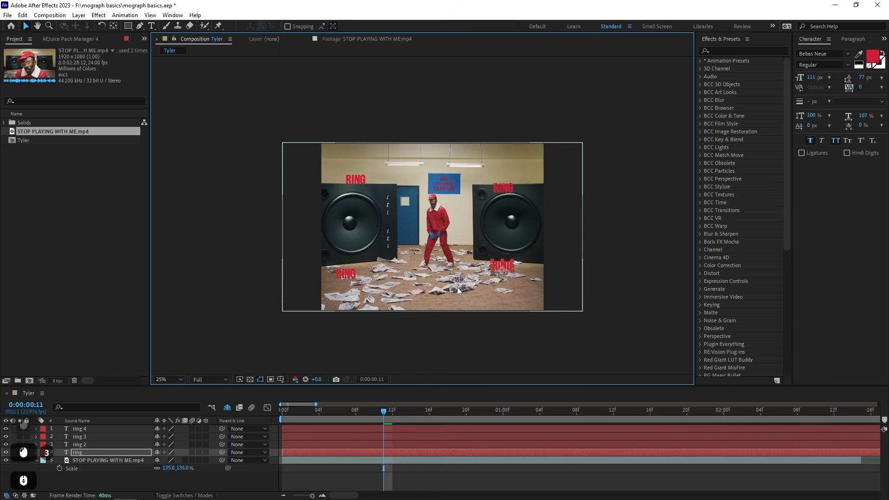
# Enlarge the timeline area and add a two-node camera named Camera 1 with its default settings
pyautogui.moveTo(388, 386); pyautogui.dragTo(388, 323)
pyautogui.click(301, 347)
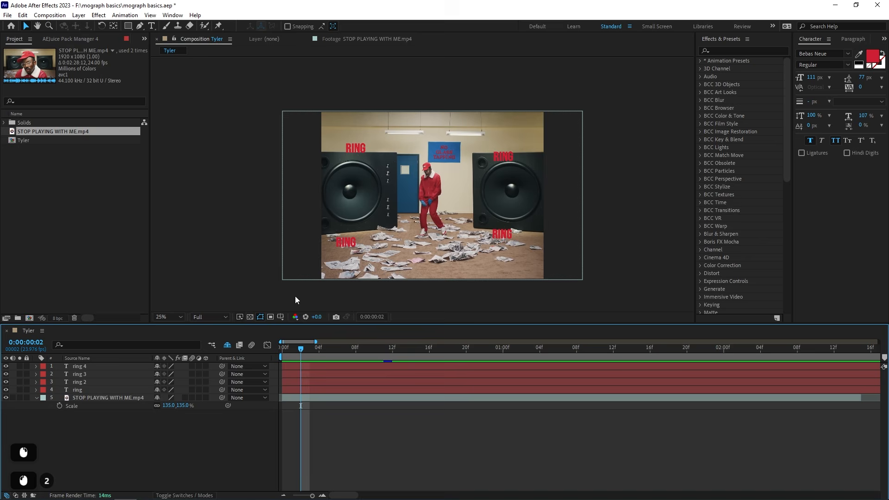
pyautogui.rightClick(205, 111)
pyautogui.moveTo(260, 118)
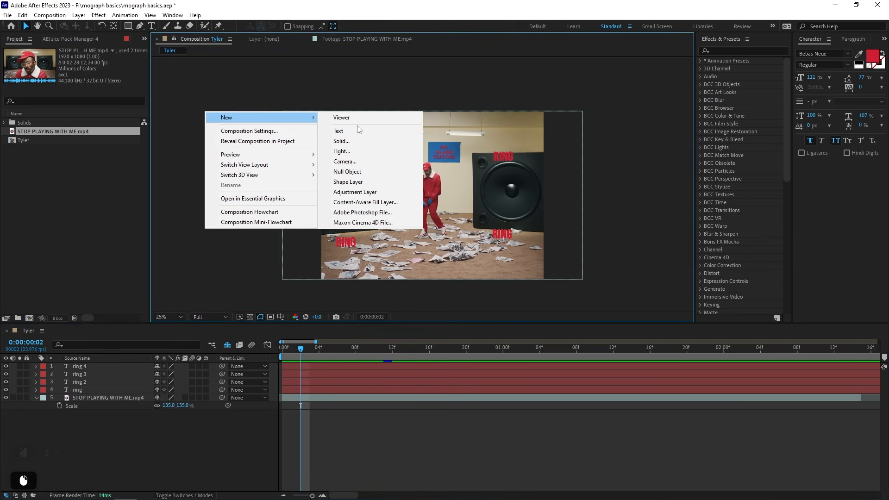
pyautogui.click(350, 162)
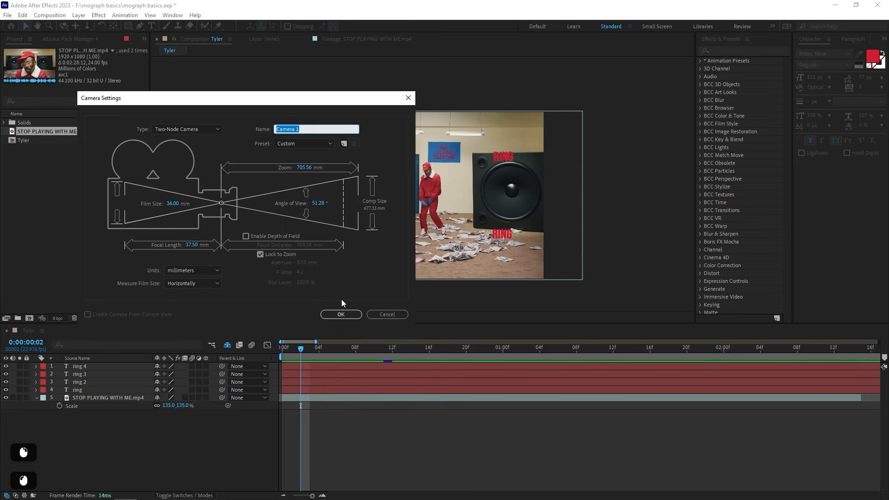
pyautogui.click(341, 313)
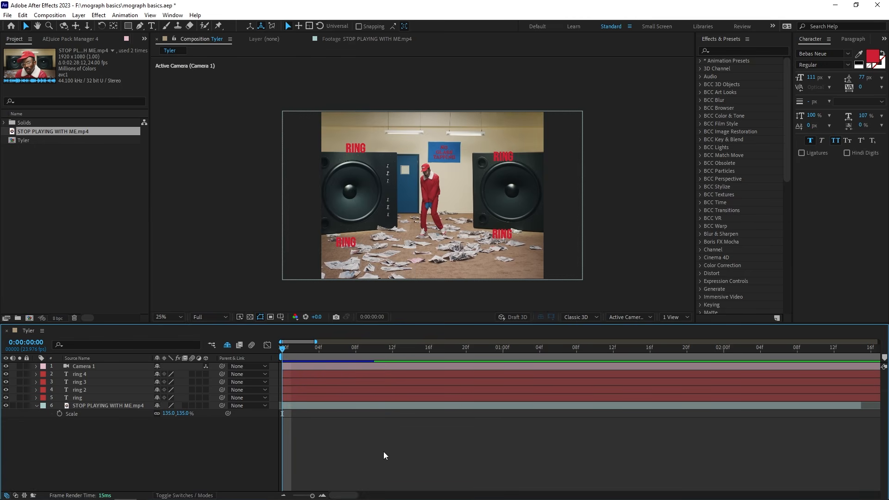
pyautogui.click(374, 366)
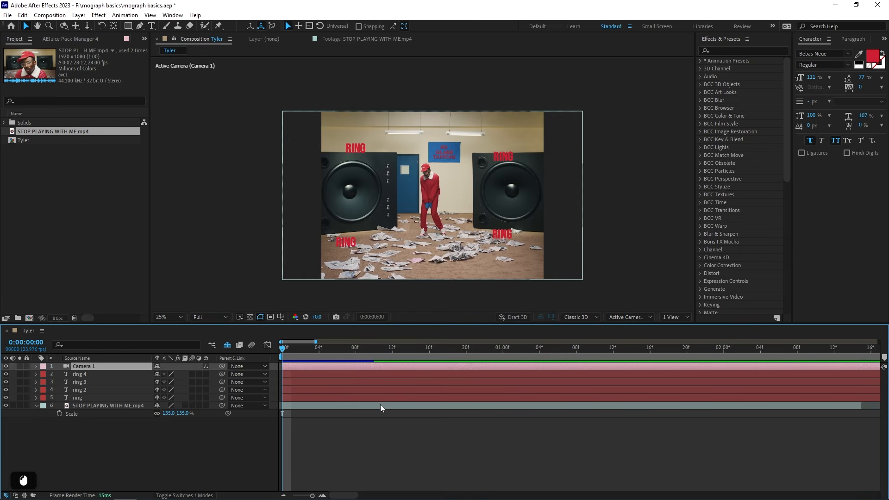
pyautogui.click(394, 440)
pyautogui.click(316, 367)
pyautogui.click(323, 368)
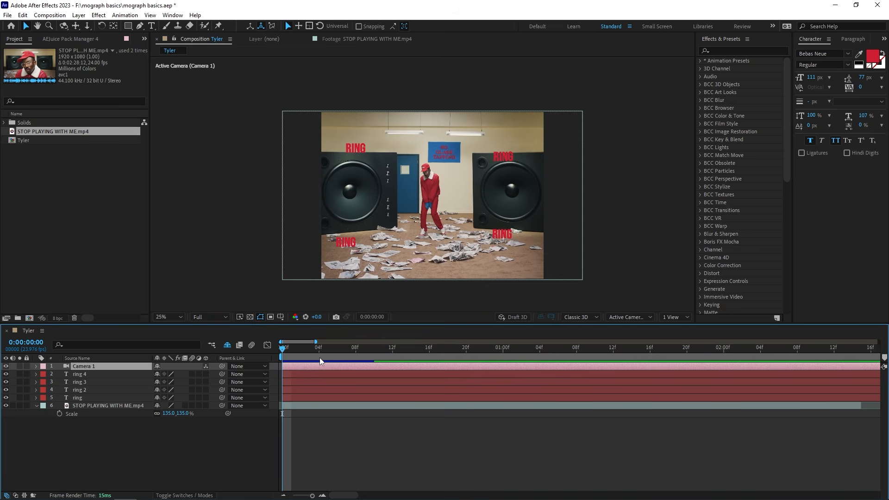
# Create a new null object and parent Camera 1 to it
pyautogui.rightClick(203, 167)
pyautogui.moveTo(220, 172)
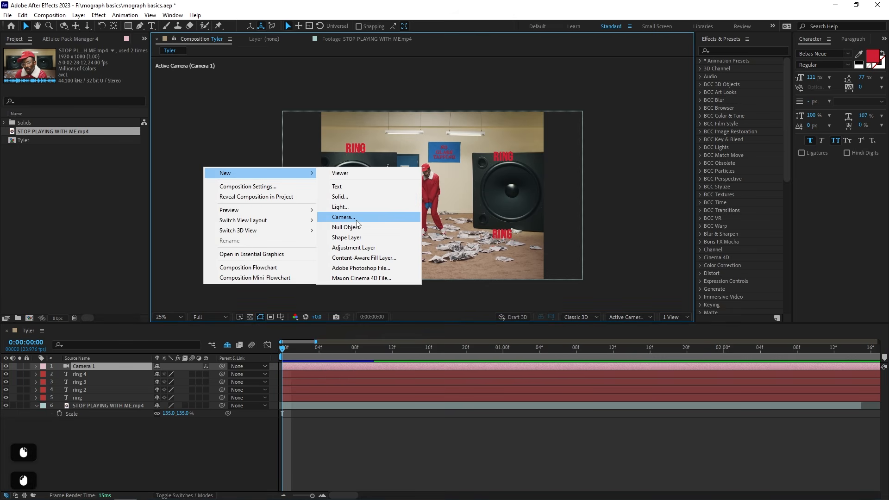
pyautogui.click(345, 227)
pyautogui.hotkey('ctrl', 'z')
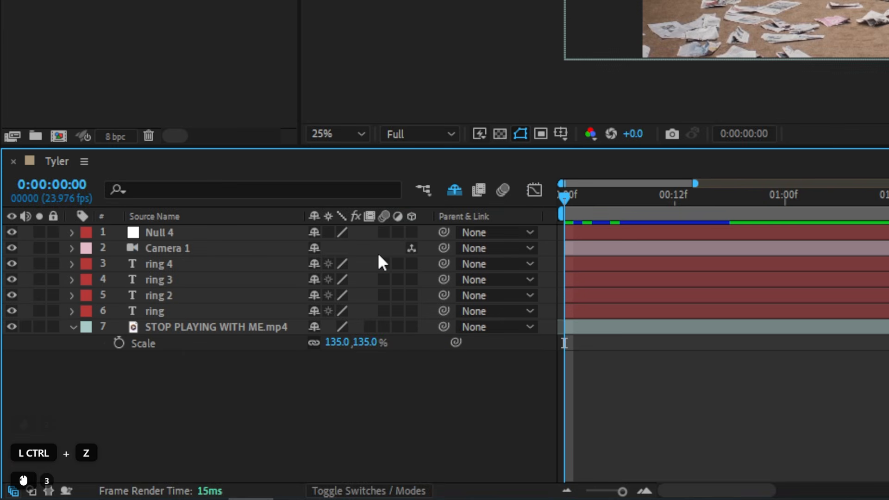
pyautogui.moveTo(216, 374); pyautogui.dragTo(129, 381)
pyautogui.moveTo(255, 256); pyautogui.dragTo(164, 236)
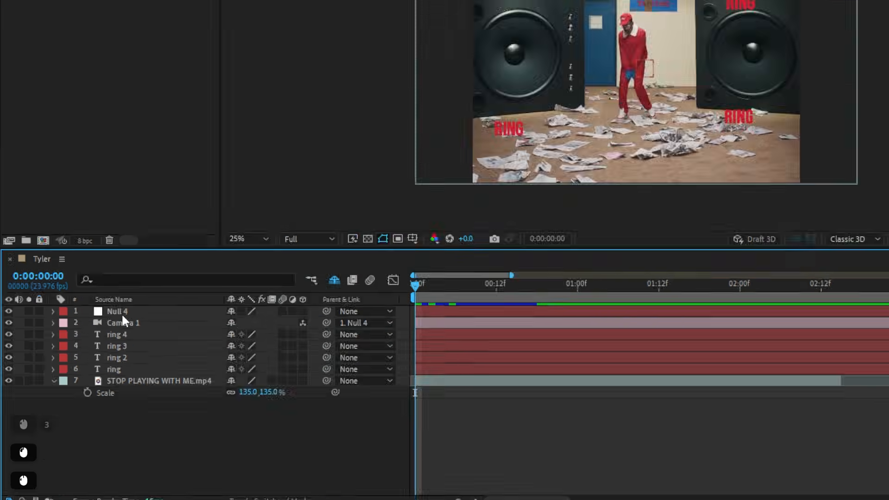
# Select Null 4 and alternate the timeline columns between modes and switches, ending with the layer switches shown
pyautogui.click(121, 313)
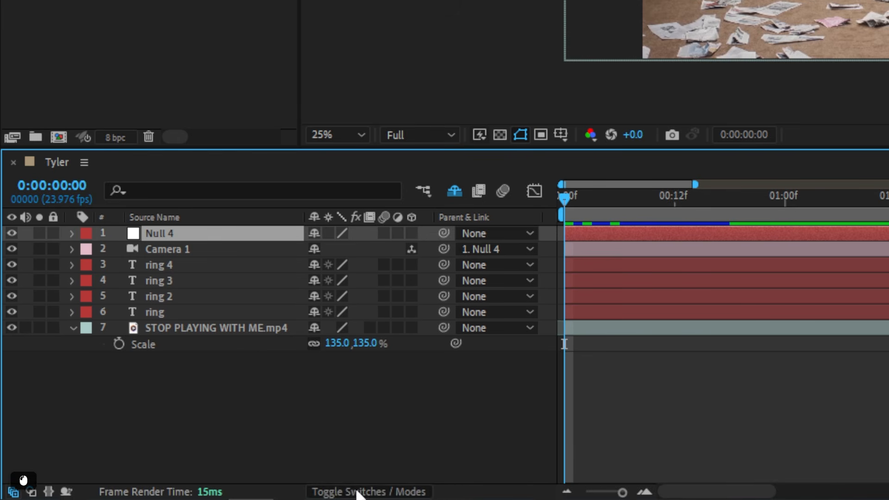
pyautogui.click(357, 492)
pyautogui.click(357, 492)
pyautogui.click(357, 492)
pyautogui.doubleClick(357, 492)
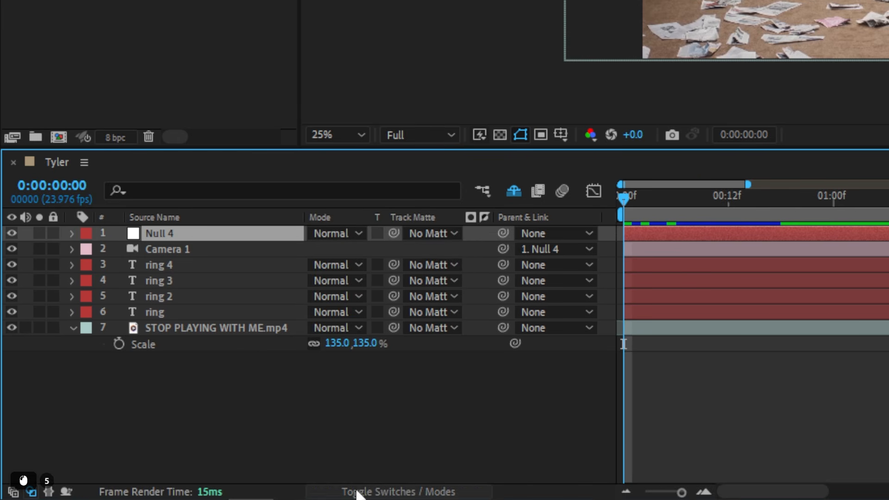
pyautogui.click(357, 492)
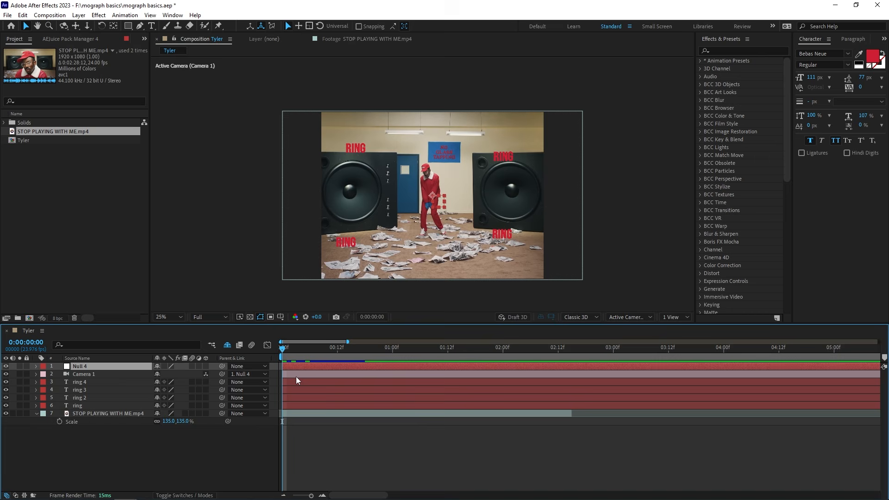
# Reveal Null 4's Position property and turn the null into a 3D layer
pyautogui.press('s')
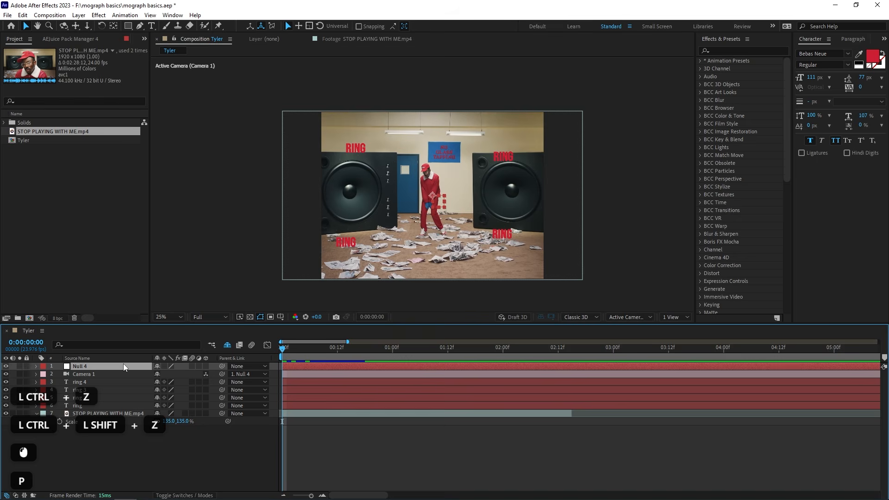
pyautogui.click(122, 367)
pyautogui.press('p')
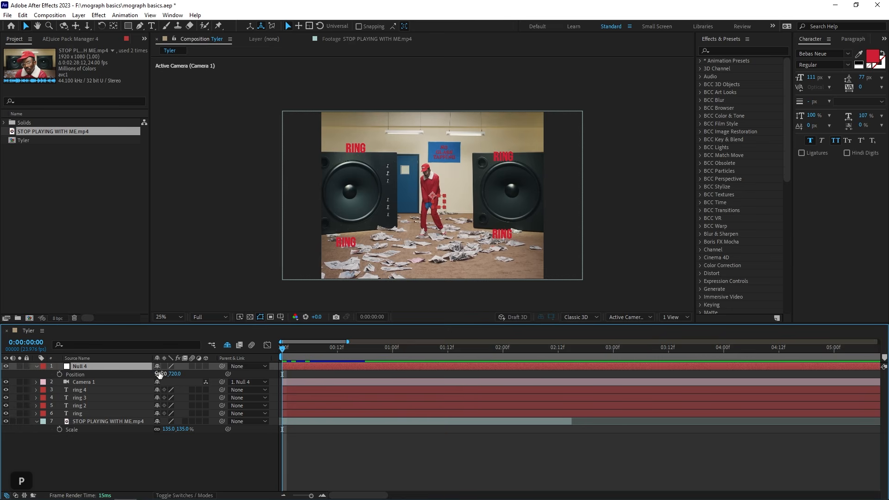
pyautogui.moveTo(168, 375); pyautogui.dragTo(171, 377)
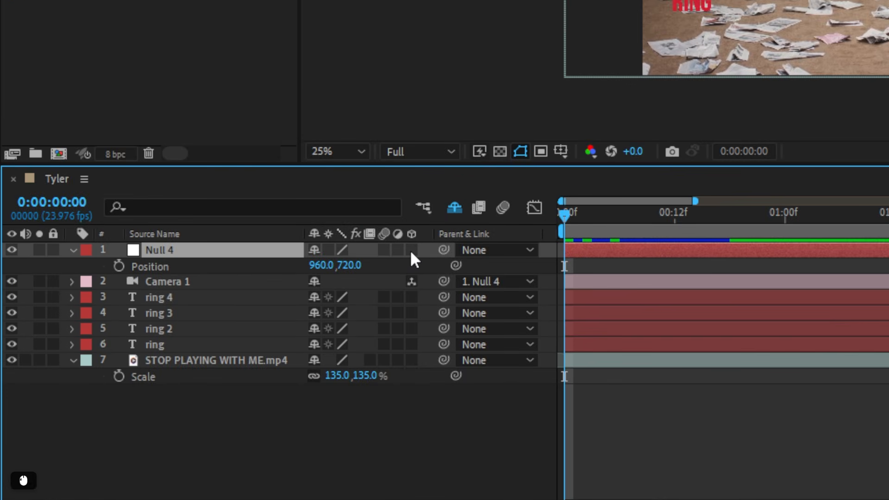
pyautogui.click(411, 250)
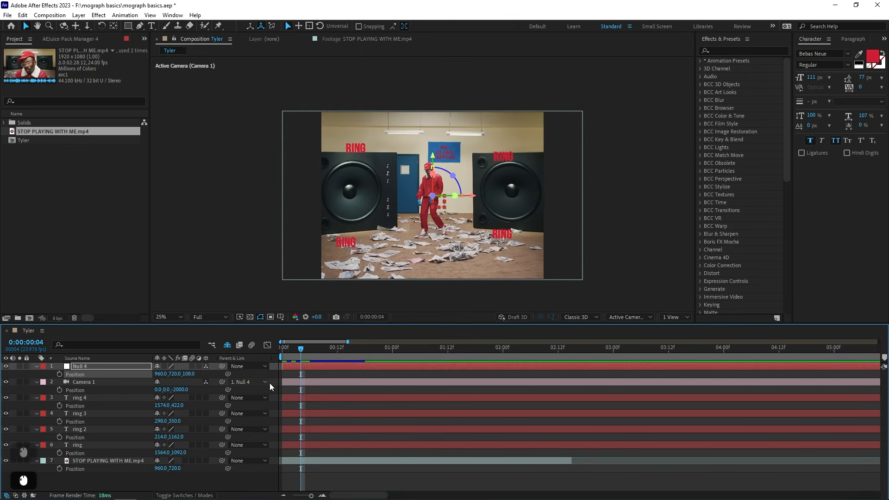
# Set Null 4's Z position to 0
pyautogui.click(293, 383)
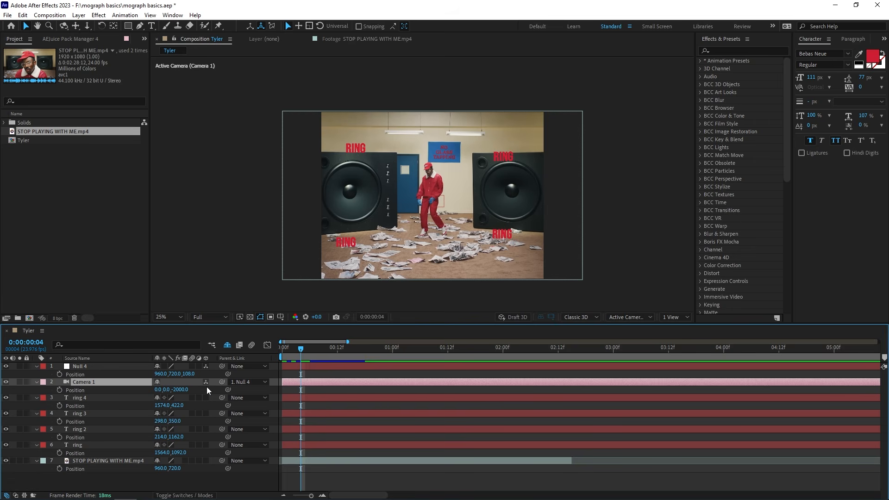
pyautogui.click(113, 370)
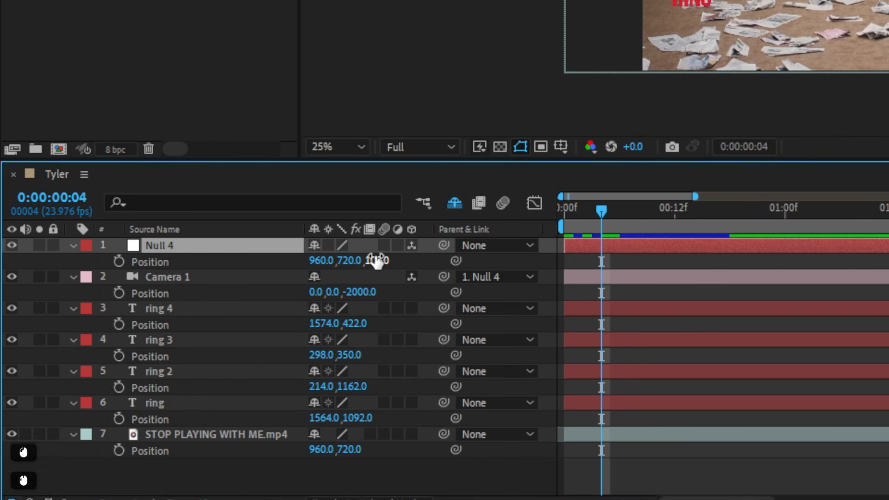
pyautogui.click(188, 374)
pyautogui.write('0')
pyautogui.press('pageup')
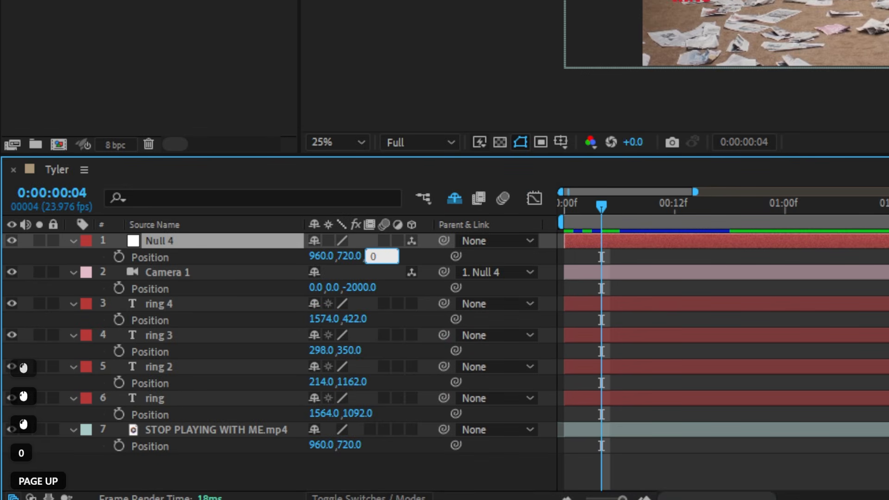
pyautogui.press('Return')
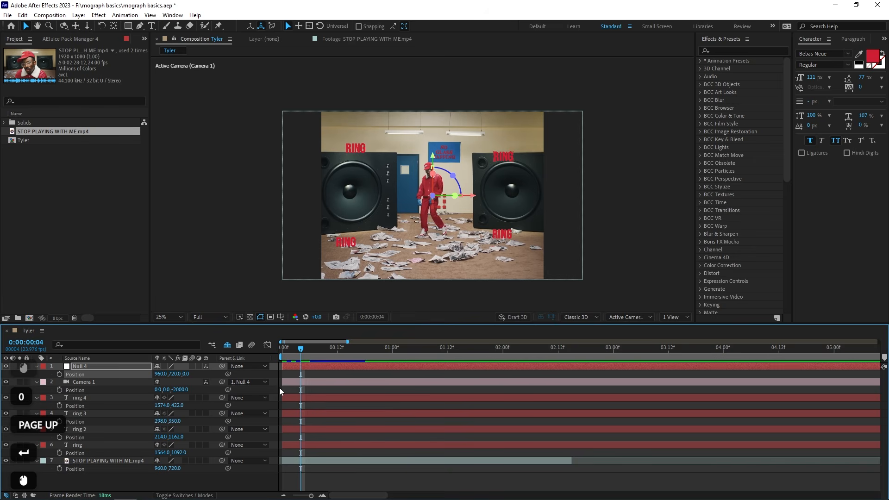
# Try turning only the ring 4 layer into a 3D layer and shifting Null 4's Z position
pyautogui.click(328, 394)
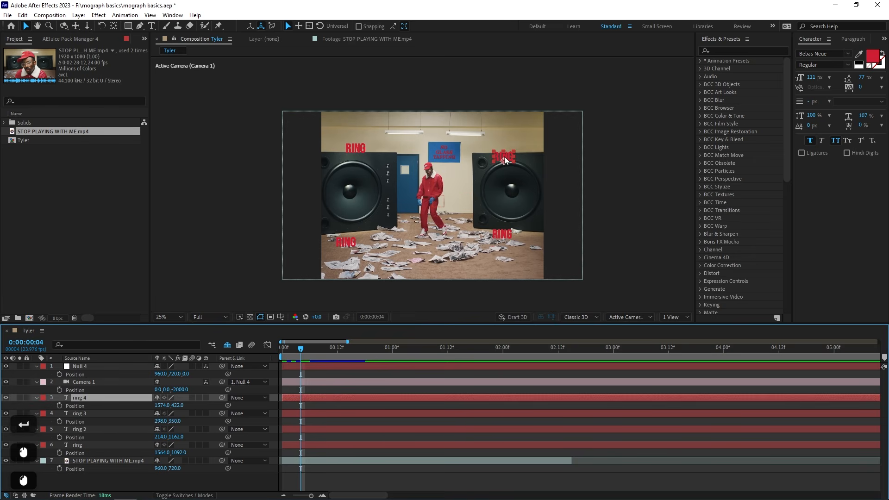
pyautogui.click(206, 397)
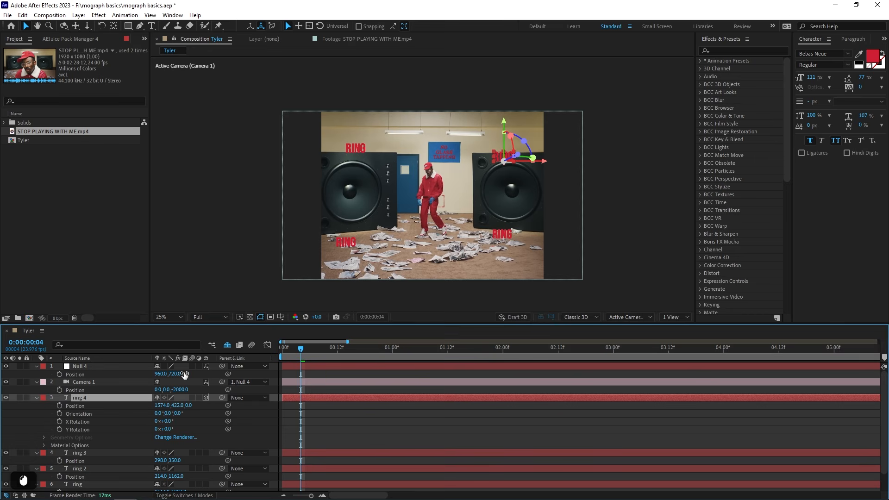
pyautogui.moveTo(184, 374); pyautogui.dragTo(90, 366)
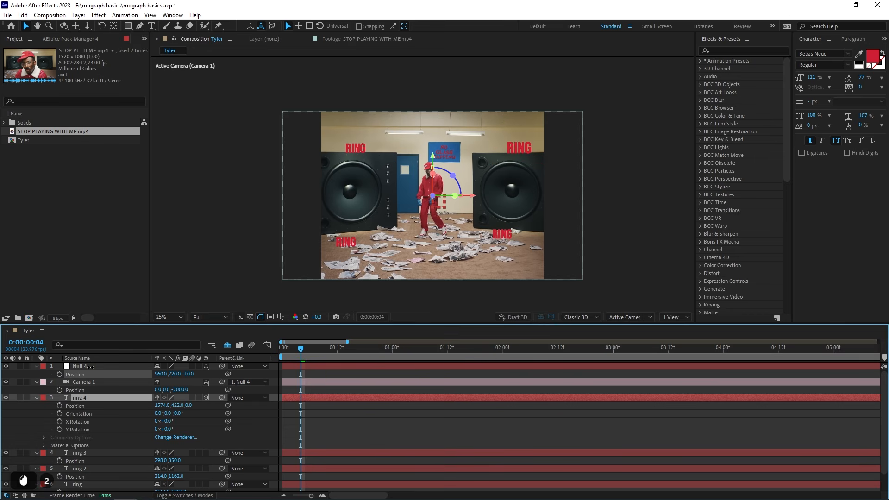
pyautogui.hotkey('ctrl', 'z')
pyautogui.hotkey('ctrl', 'z')
pyautogui.hotkey('ctrl', 'z')
pyautogui.hotkey('ctrl', 'z')
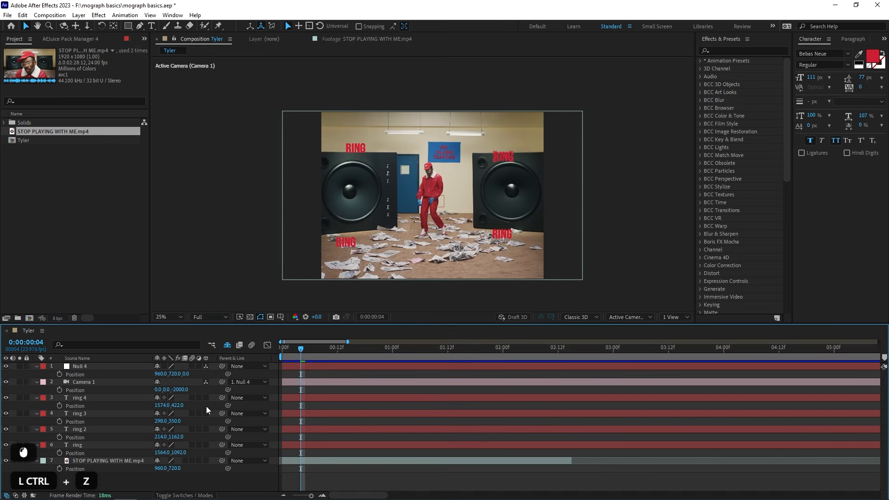
pyautogui.hotkey('ctrl', 'z')
pyautogui.hotkey('ctrl', 'z')
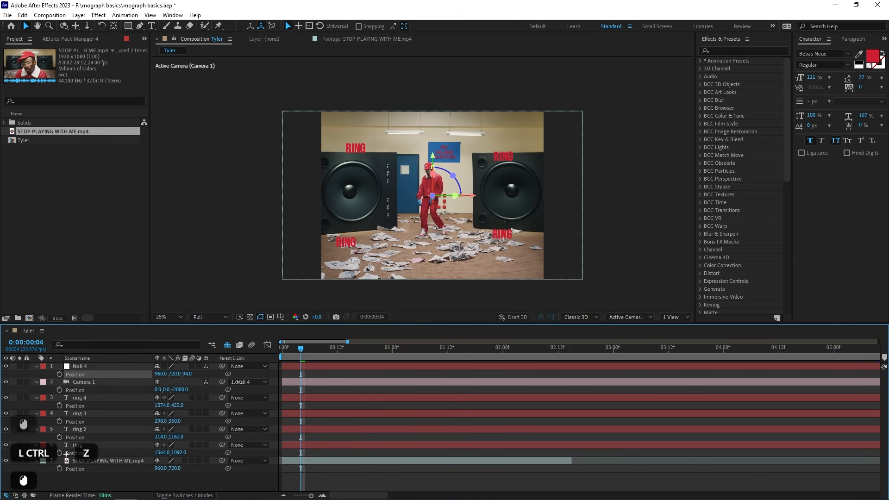
pyautogui.hotkey('ctrl', 'z')
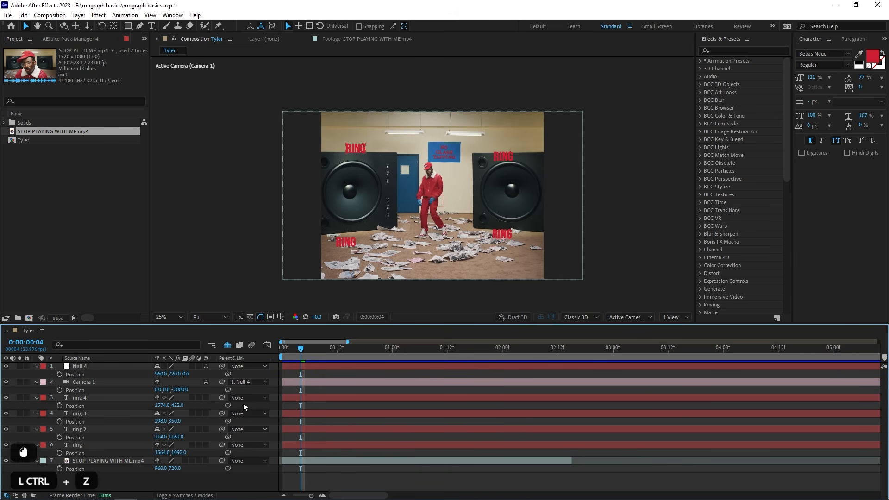
# Turn the ring 4, ring 3, ring 2, ring and STOP PLAYING WITH ME.mp4 layers into 3D layers
pyautogui.click(207, 398)
pyautogui.click(207, 432)
pyautogui.scroll(-3, 207, 437)
pyautogui.click(206, 446)
pyautogui.scroll(-3, 209, 456)
pyautogui.click(212, 468)
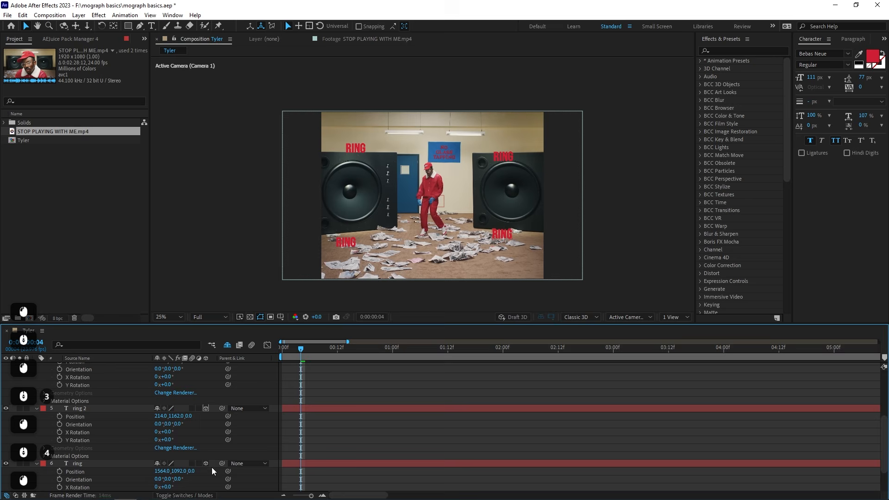
pyautogui.scroll(-3, 212, 468)
pyautogui.click(328, 482)
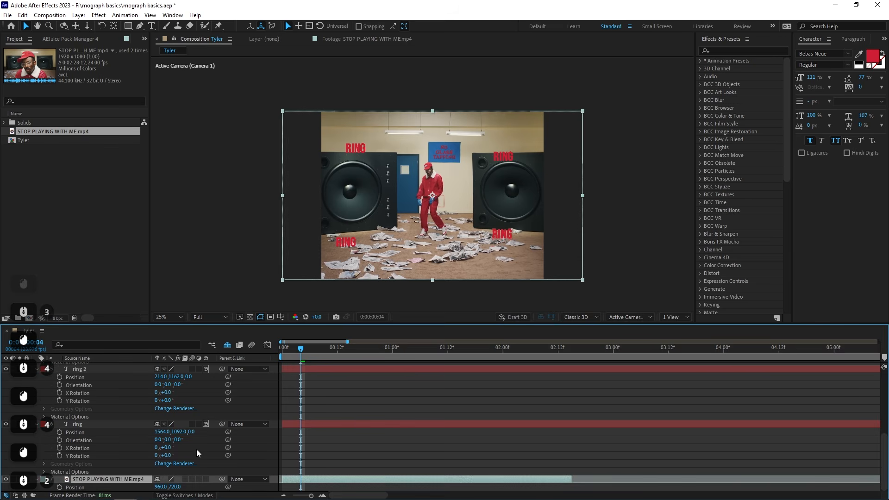
pyautogui.click(206, 479)
pyautogui.scroll(7, 215, 450)
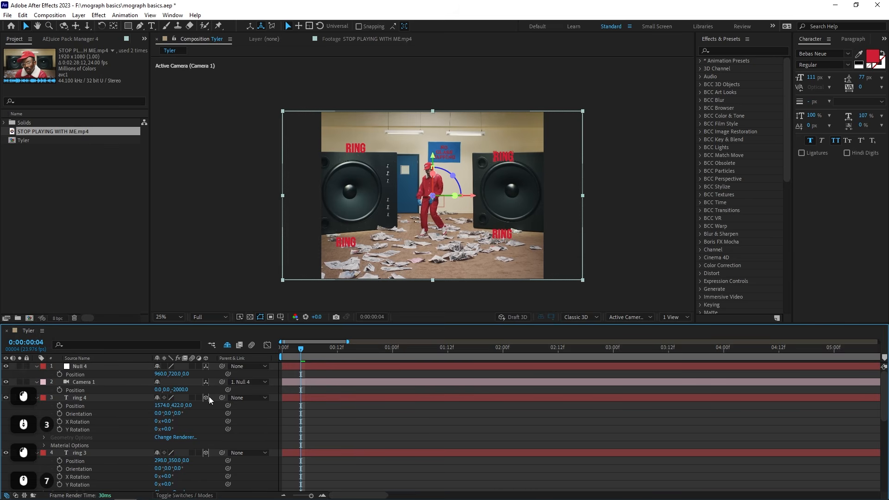
# Try changing Null 4's Z position to test how the camera moves through the 3D layers
pyautogui.click(184, 368)
pyautogui.press('p')
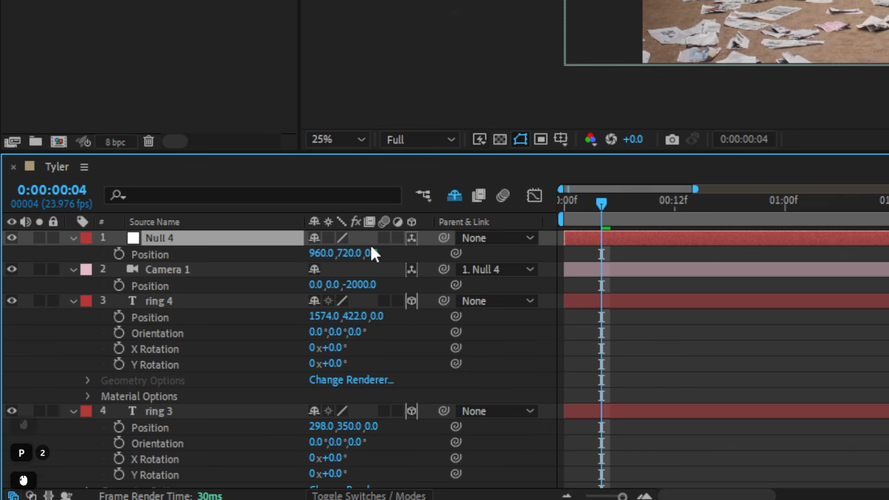
pyautogui.doubleClick(186, 374)
pyautogui.moveTo(188, 374); pyautogui.dragTo(481, 378)
pyautogui.hotkey('ctrl', 'z')
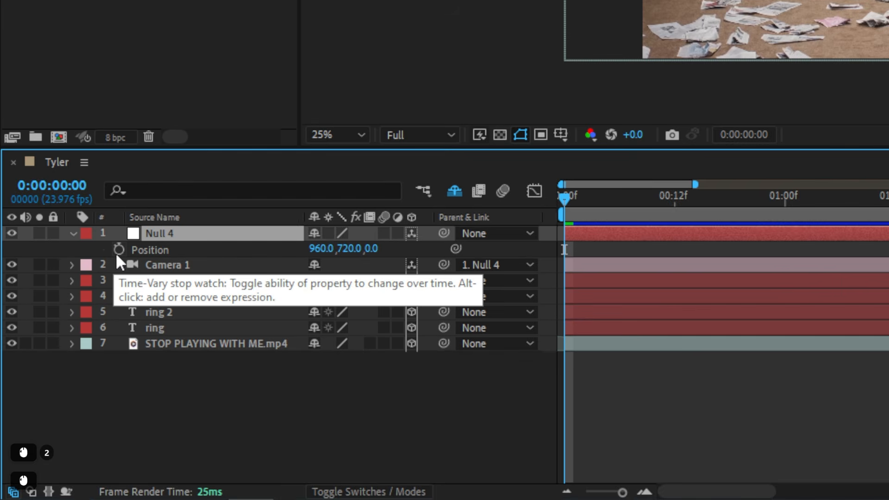
# Add Position keyframes to Null 4 at 0:00:00:00 and 0:00:01:11
pyautogui.click(119, 250)
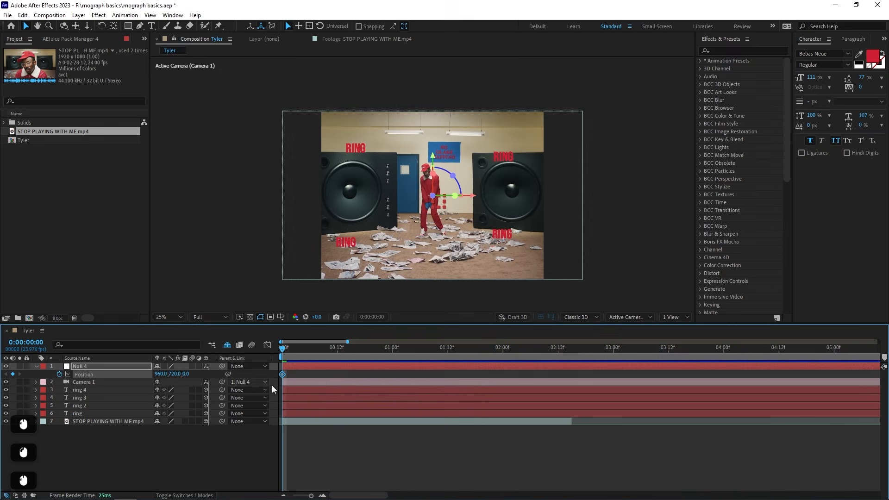
pyautogui.moveTo(397, 349); pyautogui.dragTo(435, 368)
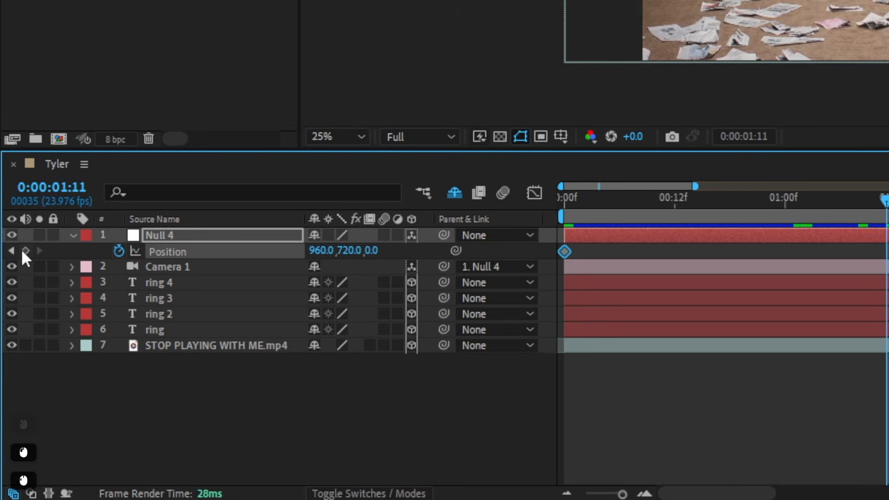
pyautogui.click(12, 374)
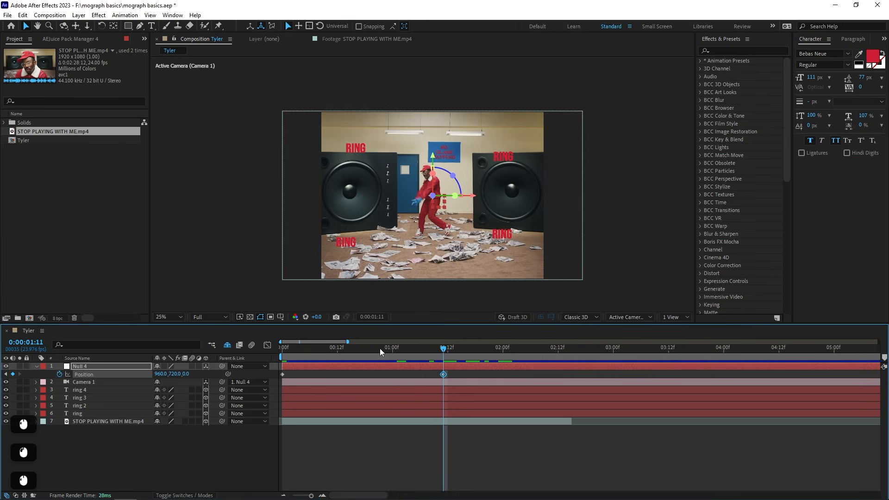
# Set Null 4's Z position to 1206 at 0:00:00:00
pyautogui.moveTo(380, 348); pyautogui.dragTo(282, 348)
pyautogui.hotkey('ctrl', 'z')
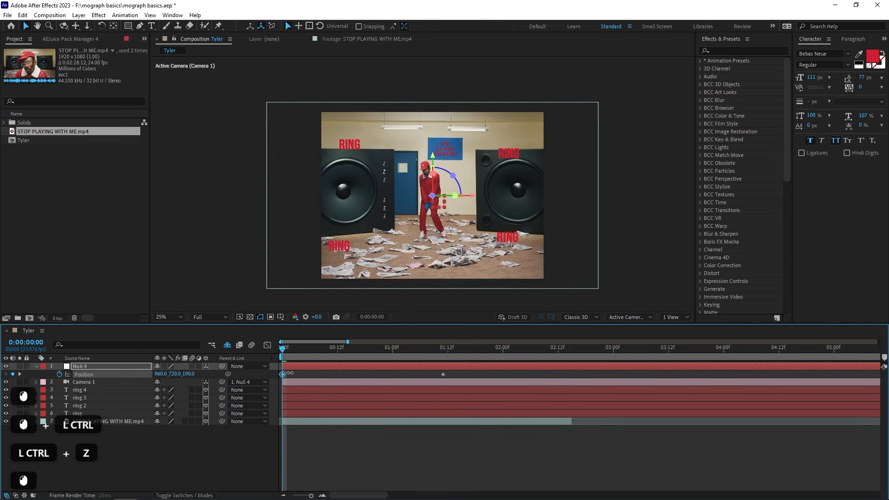
pyautogui.hotkey('ctrl', 'z')
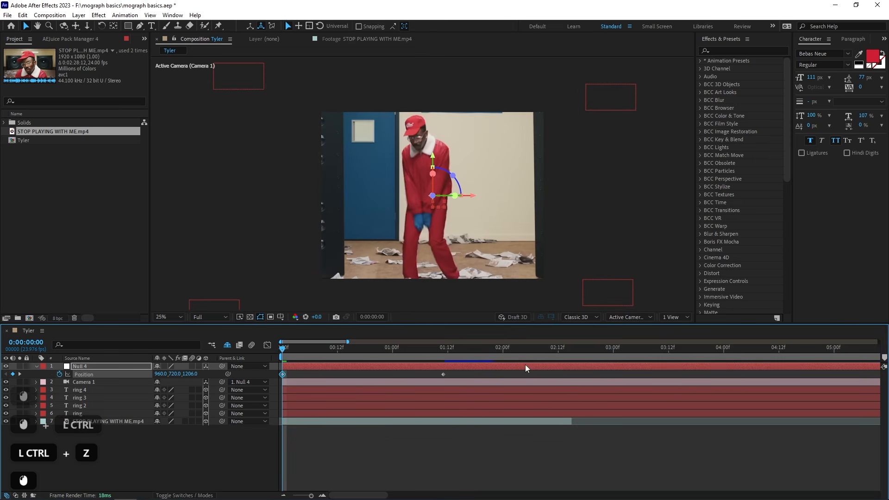
# Apply Easy Ease to both of Null 4's Position keyframes and show their curve in the Graph Editor
pyautogui.moveTo(464, 371); pyautogui.dragTo(255, 374)
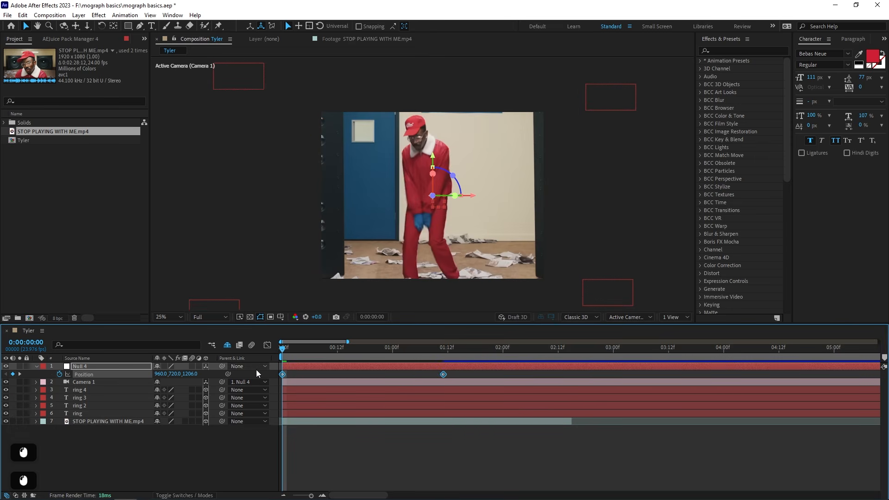
pyautogui.press('F9')
pyautogui.click(267, 345)
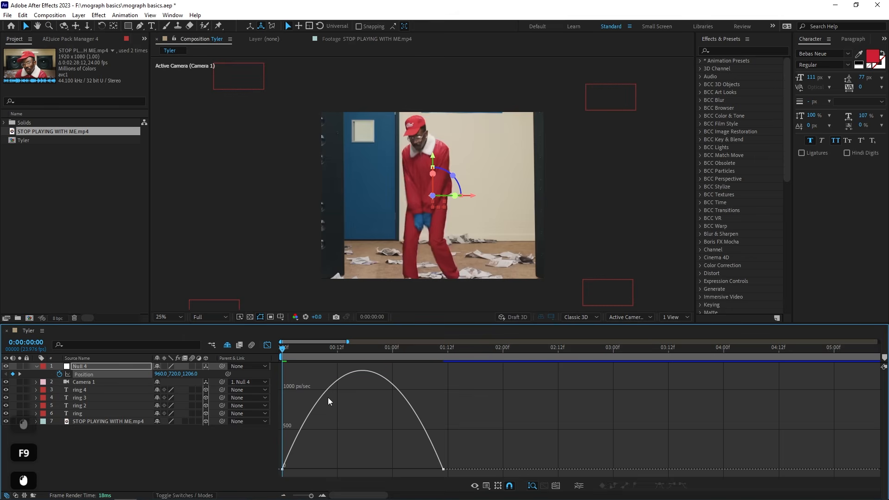
# Try shifting both speed graph handles toward the first keyframe for a fast start and slow finish, previewing the move
pyautogui.doubleClick(332, 432)
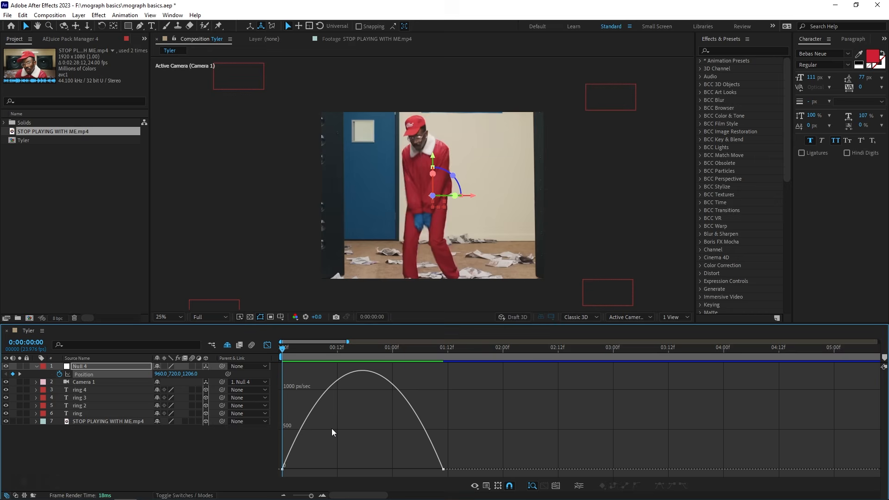
pyautogui.click(282, 470)
pyautogui.moveTo(309, 470); pyautogui.dragTo(270, 473)
pyautogui.moveTo(417, 469); pyautogui.dragTo(268, 471)
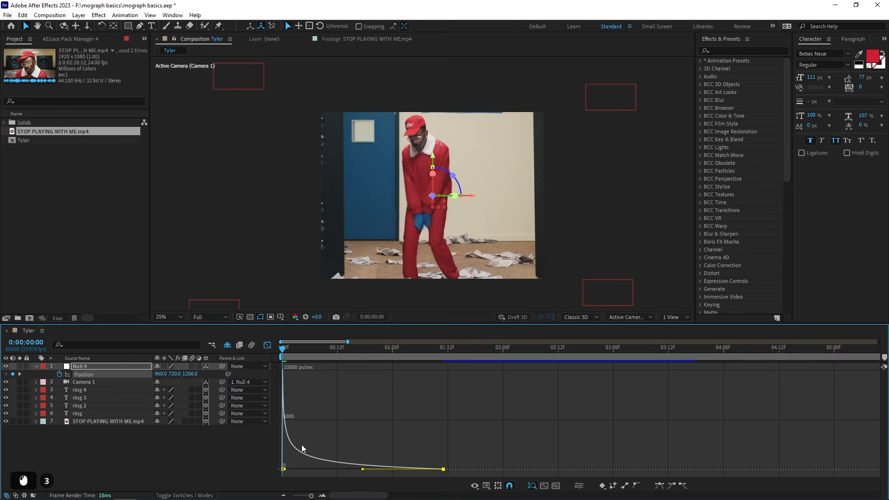
pyautogui.press('space')
pyautogui.click(334, 353)
pyautogui.press('space')
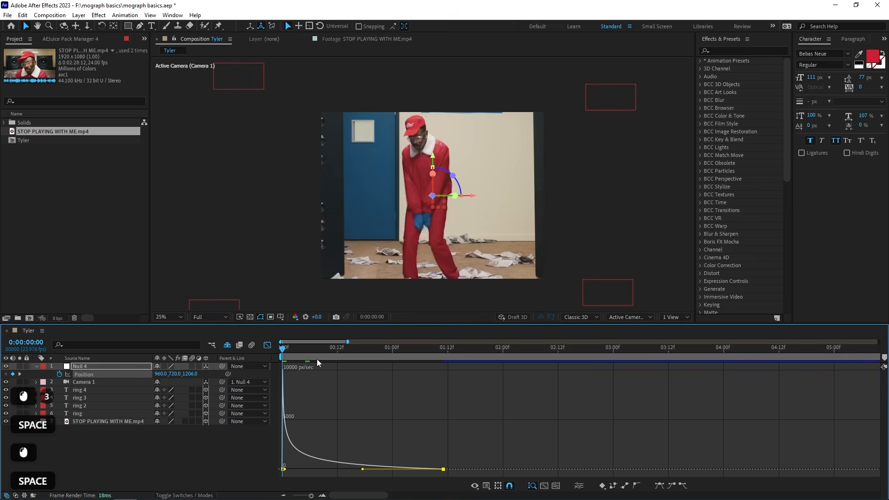
pyautogui.click(315, 444)
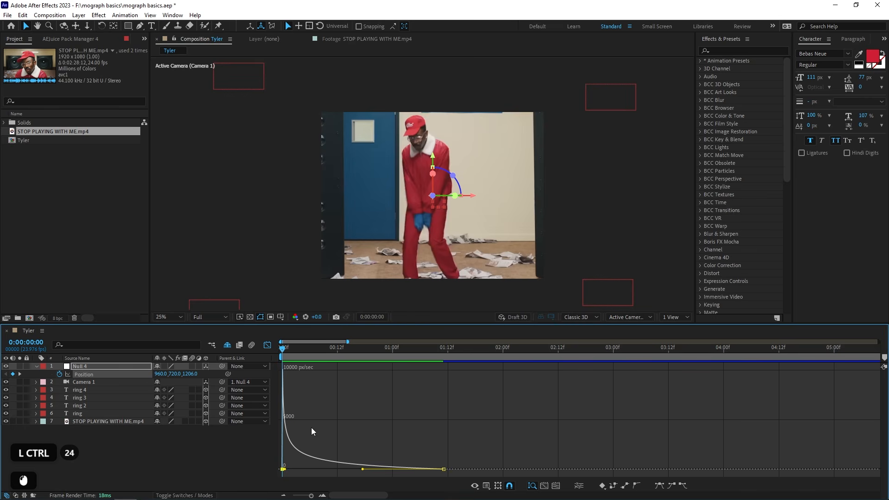
# Undo the speed graph handle adjustments on Null 4's Position
pyautogui.hotkey('ctrl', 'z')
pyautogui.hotkey('ctrl', 'z')
pyautogui.hotkey('ctrl', 'shift', 'z')
pyautogui.hotkey('ctrl', 'shift', 'z')
pyautogui.hotkey('ctrl', 'z')
pyautogui.hotkey('ctrl', 'z')
# Switch to the value graph and separate Null 4's Position into X, Y and Z dimensions
pyautogui.rightClick(363, 424)
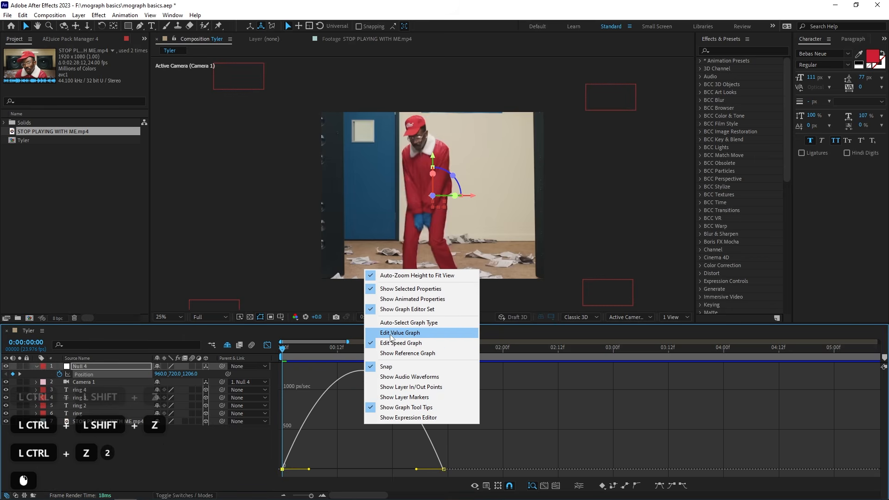
pyautogui.click(407, 336)
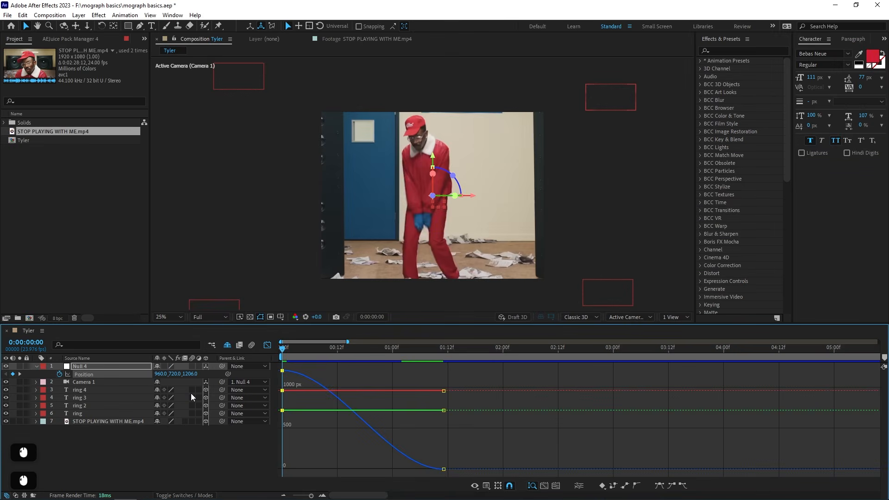
pyautogui.click(579, 485)
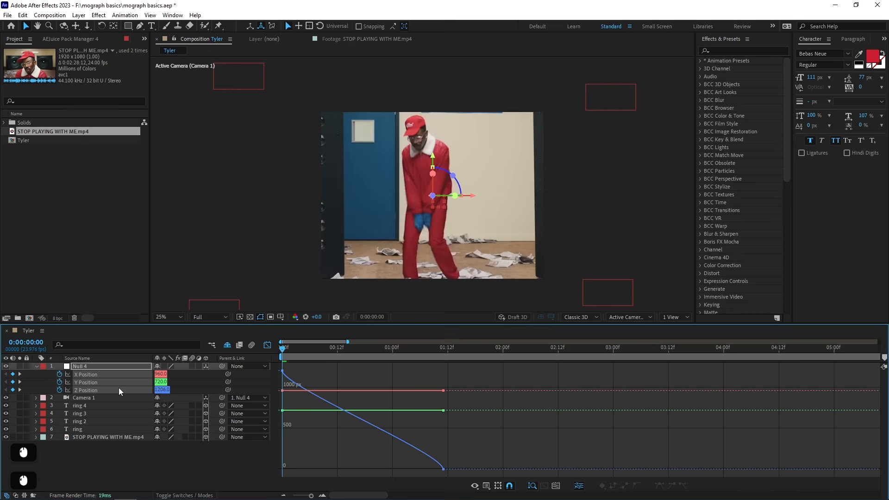
# Shape Null 4's Z Position curve into a steep initial drop with a long, gentle ease-out, and preview the move
pyautogui.click(194, 385)
pyautogui.click(93, 390)
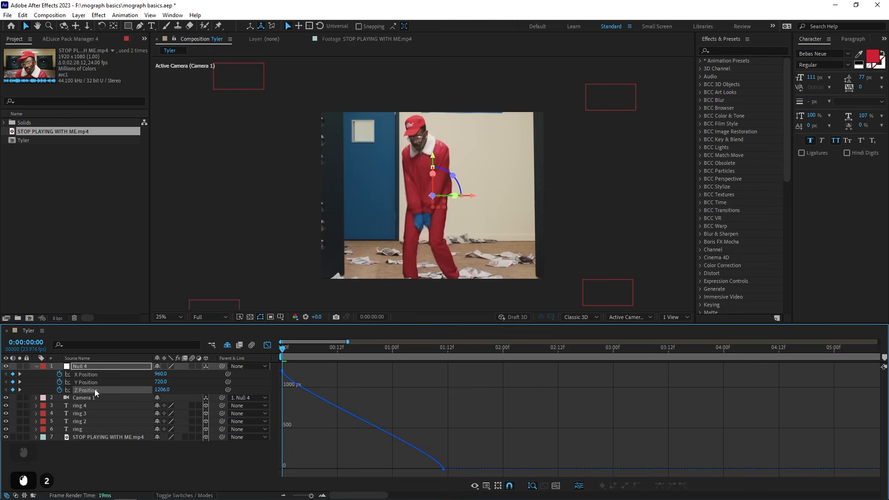
pyautogui.click(283, 371)
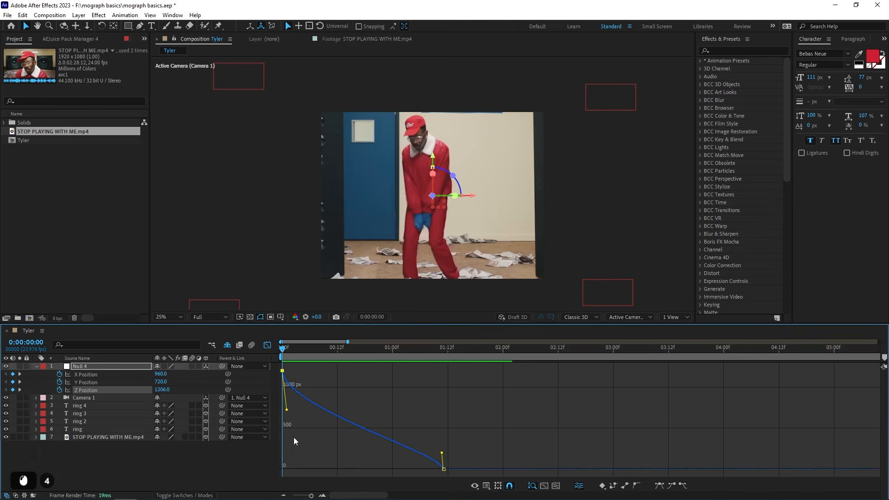
pyautogui.moveTo(294, 438); pyautogui.dragTo(299, 462)
pyautogui.click(441, 453)
pyautogui.press('space')
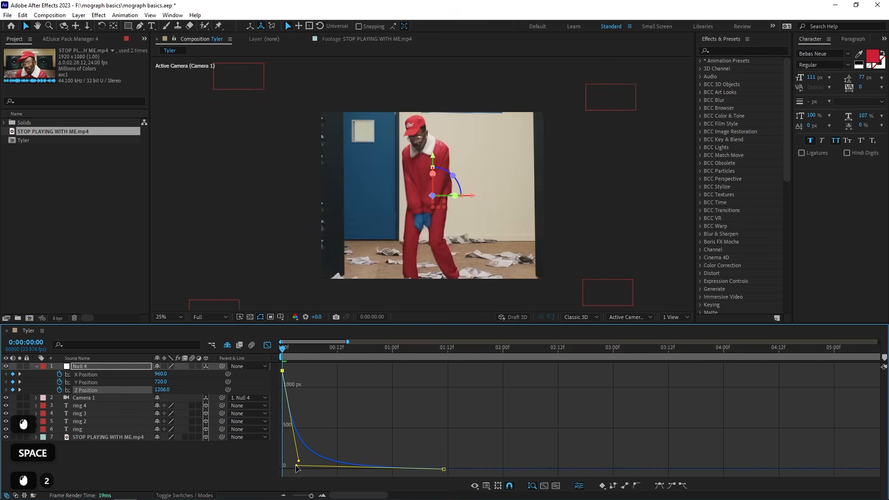
pyautogui.press('space')
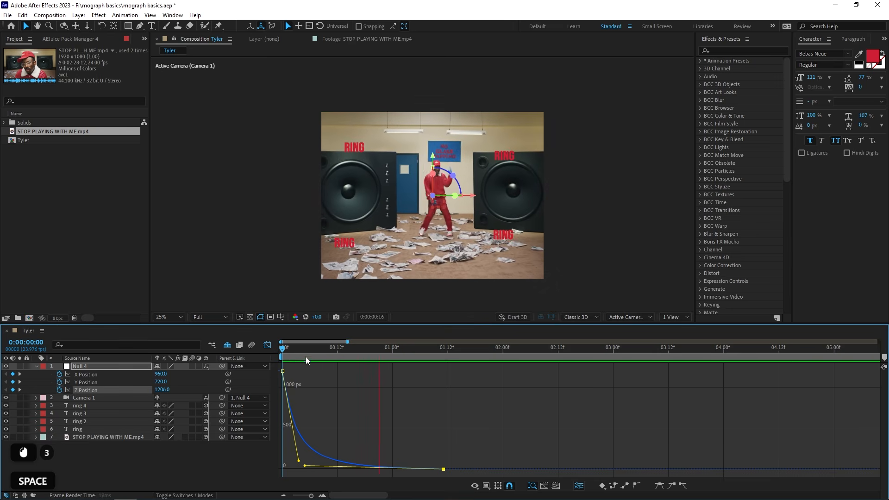
pyautogui.press('space')
pyautogui.click(240, 359)
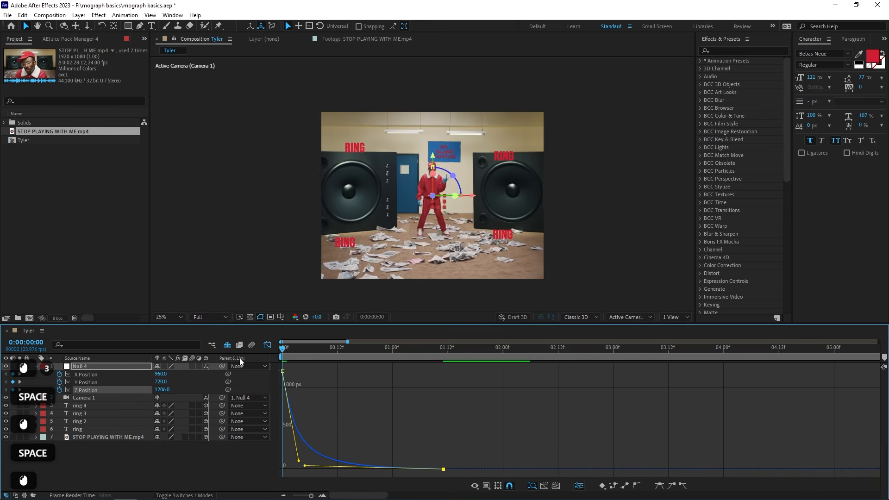
# Raise the end keyframe's Z Position handle slightly and preview the camera move
pyautogui.moveTo(305, 465); pyautogui.dragTo(304, 462)
pyautogui.press('space')
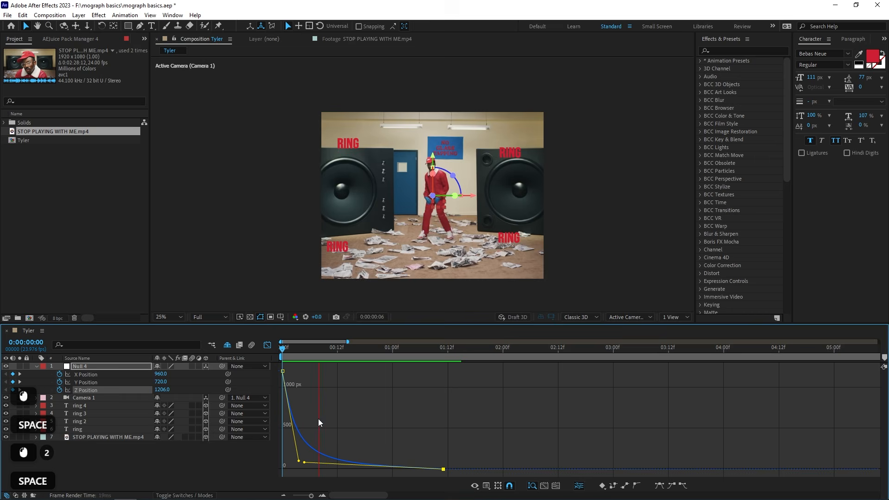
pyautogui.click(266, 351)
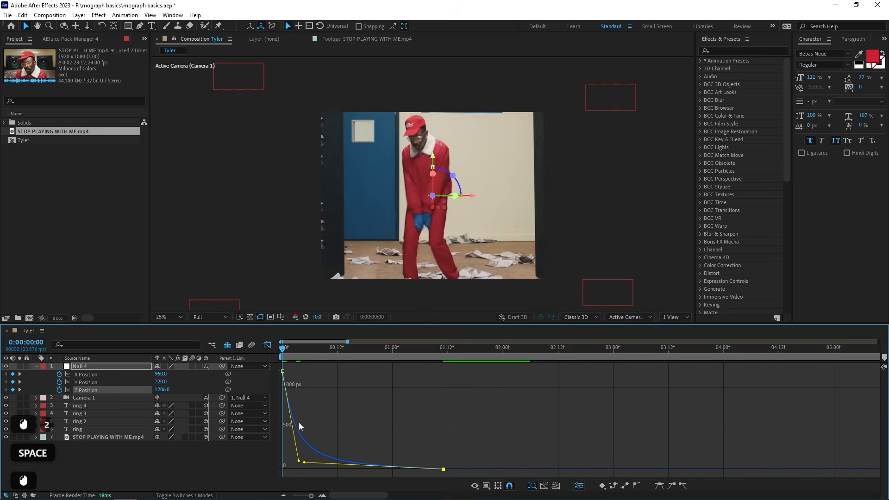
# Set Null 4's Z Position to 1379 at 0:00:00:00, adjust the first keyframe's handle and preview the move
pyautogui.hotkey('ctrl', 'z')
pyautogui.hotkey('ctrl', 'z')
pyautogui.moveTo(166, 392); pyautogui.dragTo(249, 402)
pyautogui.click(267, 345)
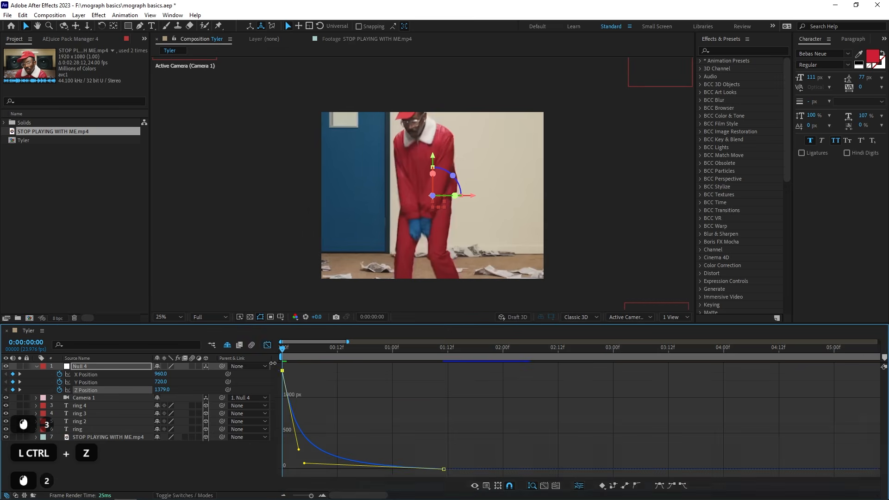
pyautogui.press('space')
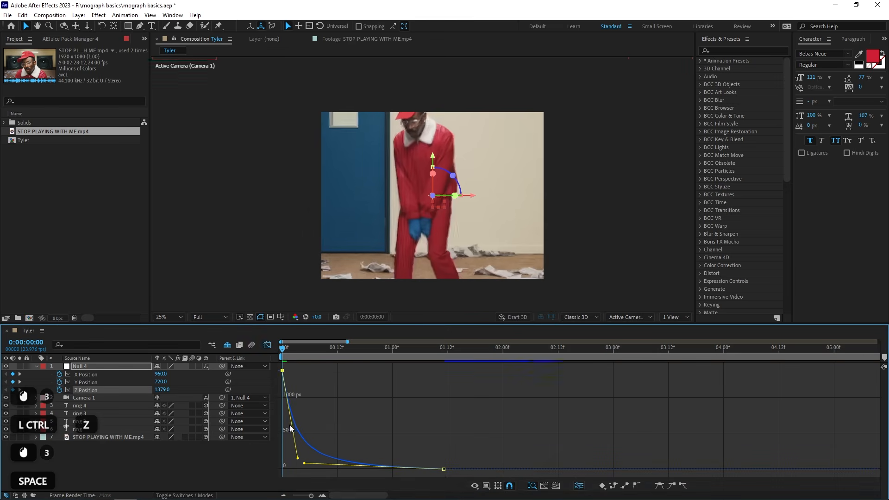
pyautogui.click(286, 356)
pyautogui.press('space')
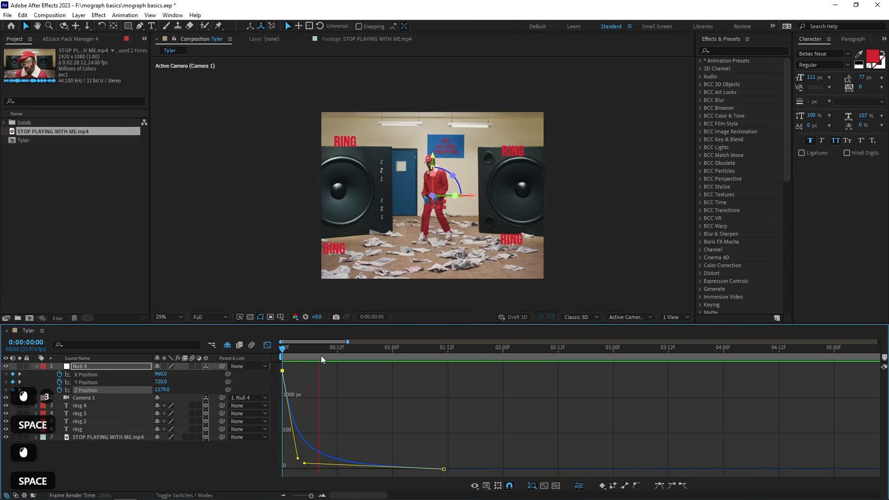
# Close the graph editor and preview the camera move, leaving the playhead at 0:00:00:19
pyautogui.click(288, 364)
pyautogui.moveTo(288, 364); pyautogui.dragTo(273, 369)
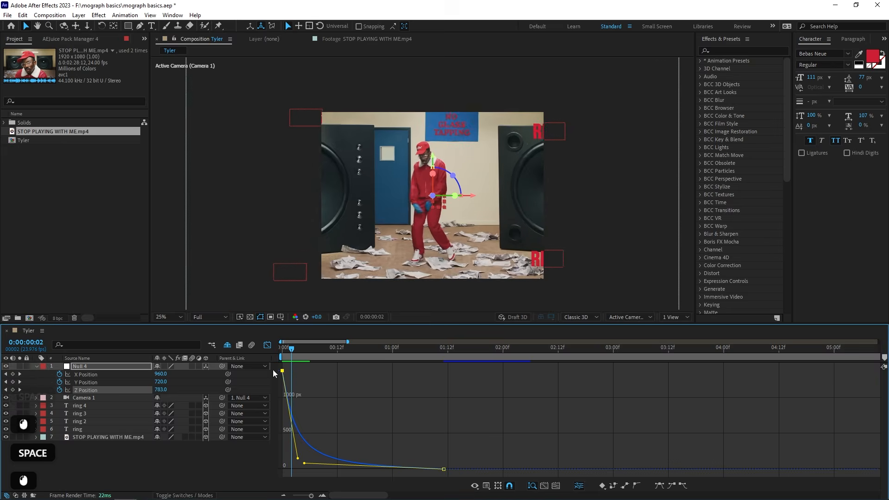
pyautogui.click(268, 345)
pyautogui.press('space')
pyautogui.press('space')
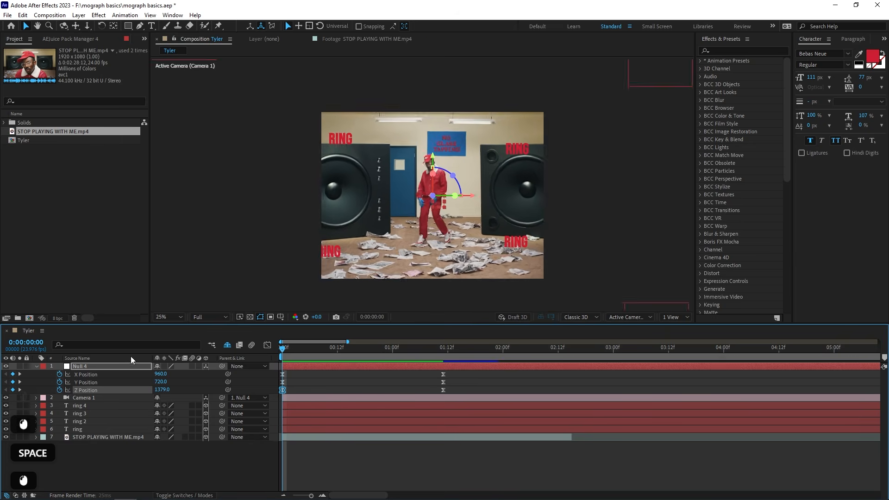
pyautogui.click(369, 353)
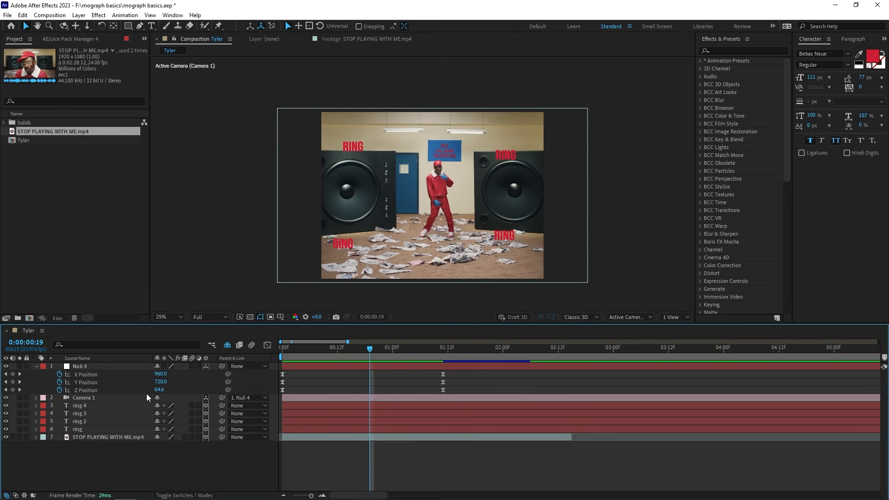
# Reveal the Position property of the ring, ring 2, ring 3 and ring 4 layers
pyautogui.click(103, 386)
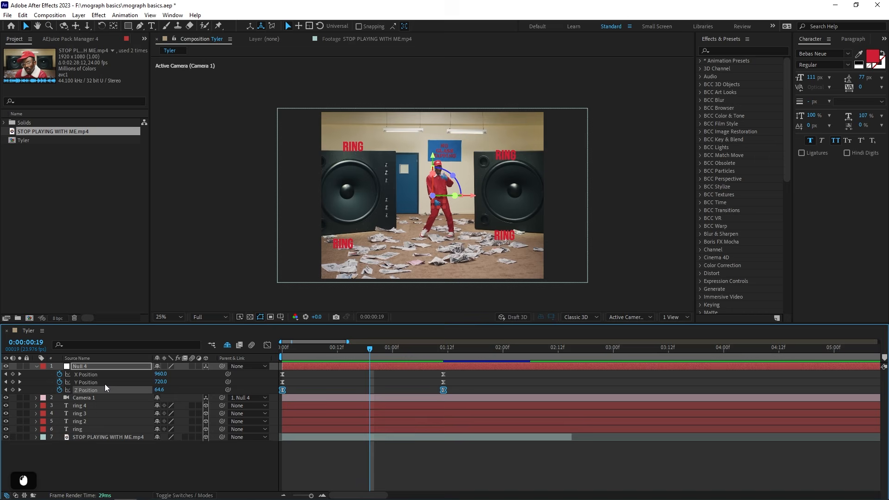
pyautogui.click(105, 385)
pyautogui.click(108, 390)
pyautogui.click(107, 406)
pyautogui.keyDown('shift'); pyautogui.click(101, 430); pyautogui.keyUp('shift')
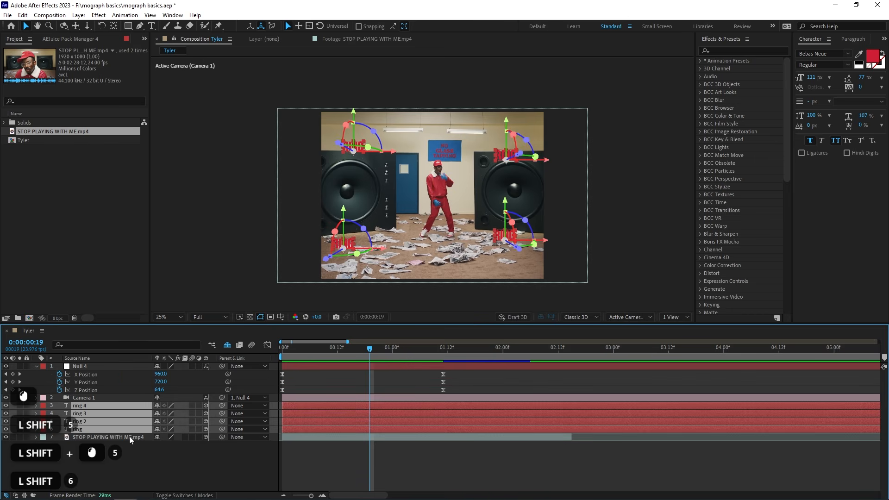
pyautogui.press('p')
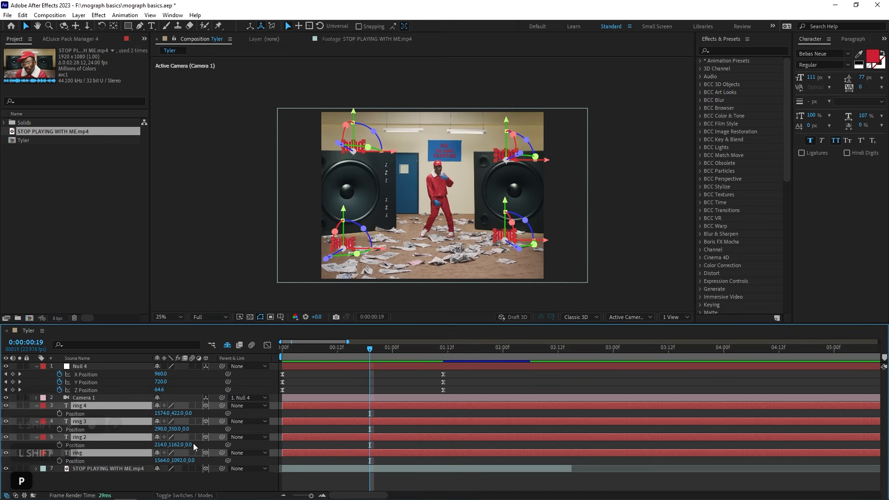
pyautogui.click(206, 429)
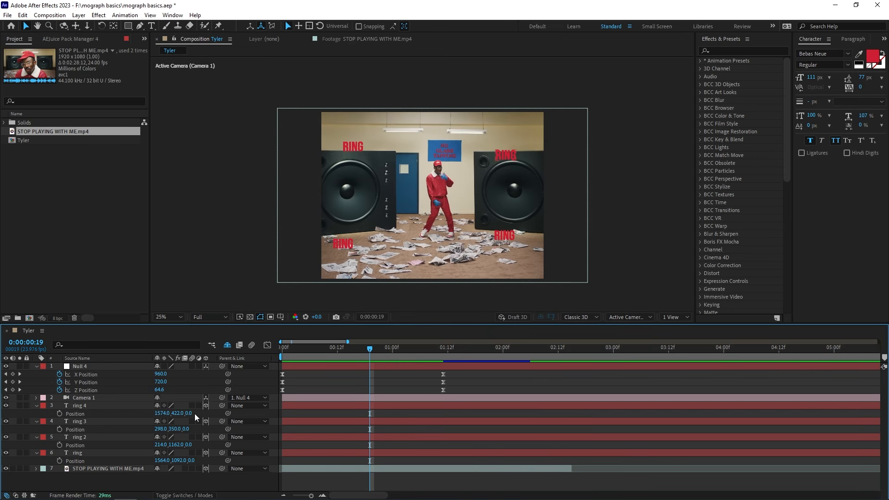
# Spread the texts in depth with Z positions of -677 for ring 4, -361 for ring 3, -680 for ring 2 and -60 for ring
pyautogui.hotkey('ctrl', 'z')
pyautogui.hotkey('ctrl', 'z')
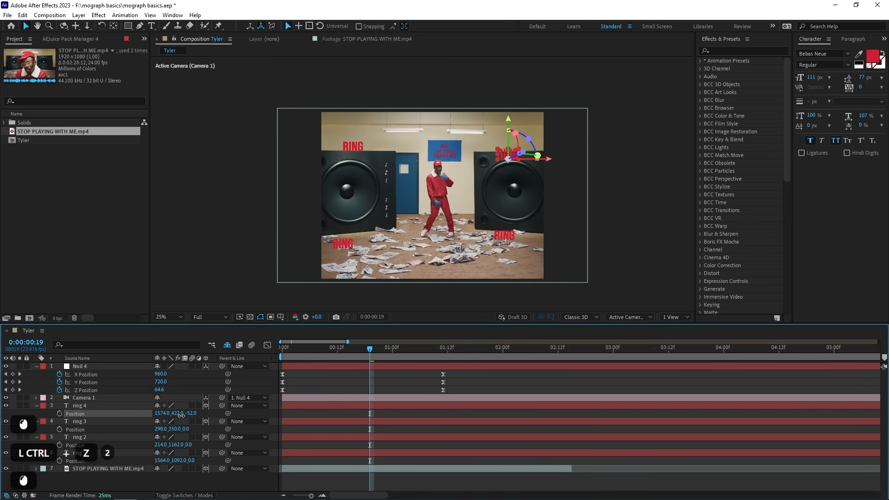
pyautogui.moveTo(180, 415); pyautogui.dragTo(255, 387)
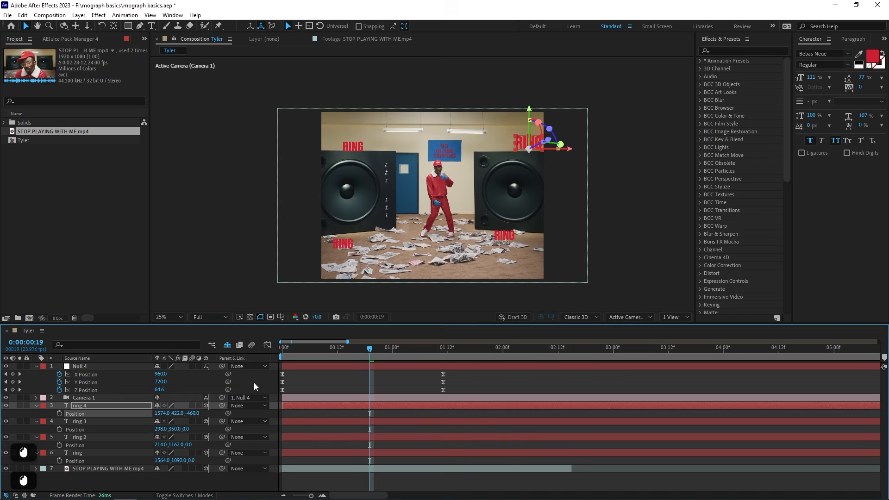
pyautogui.moveTo(194, 416); pyautogui.dragTo(10, 419)
pyautogui.click(165, 429)
pyautogui.keyDown('shift'); pyautogui.moveTo(184, 445); pyautogui.dragTo(193, 462); pyautogui.keyUp('shift')
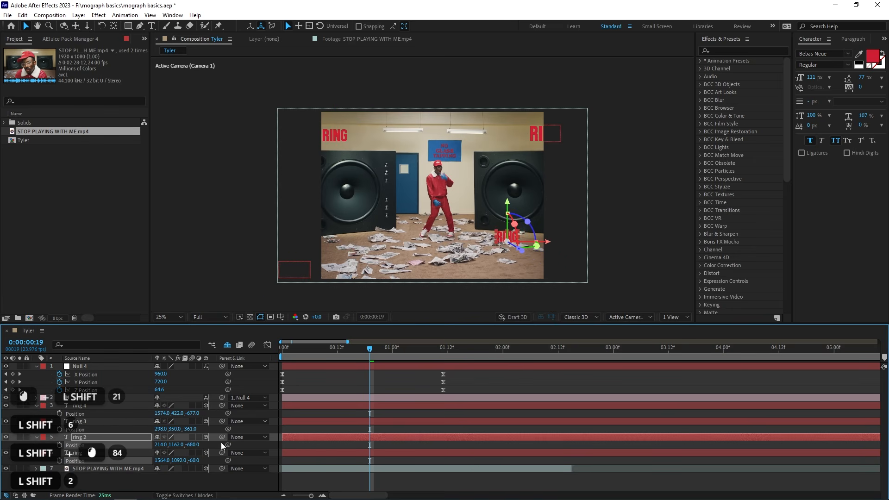
pyautogui.press('space')
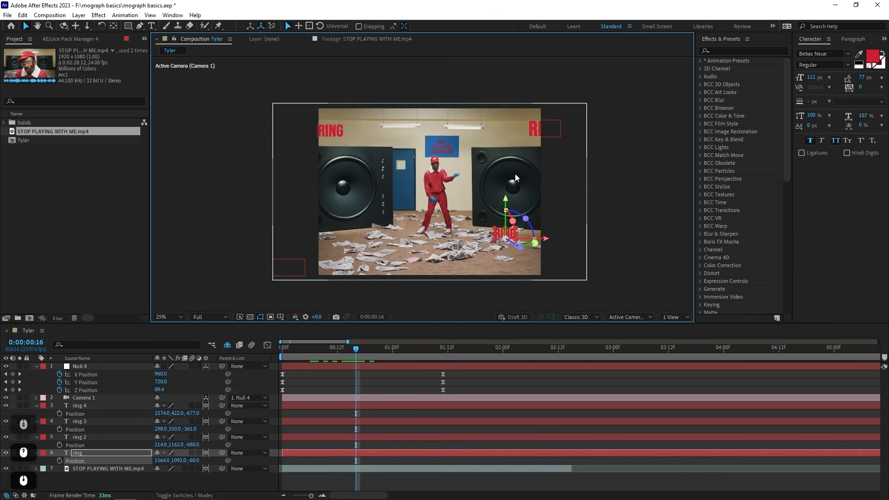
# Reposition the four RING texts in the frame: ring 4 about 1379, 412; ring 3 about 493, 362; ring 2 about 561, 1022; ring about 1534, 1107
pyautogui.moveTo(559, 130); pyautogui.dragTo(522, 130)
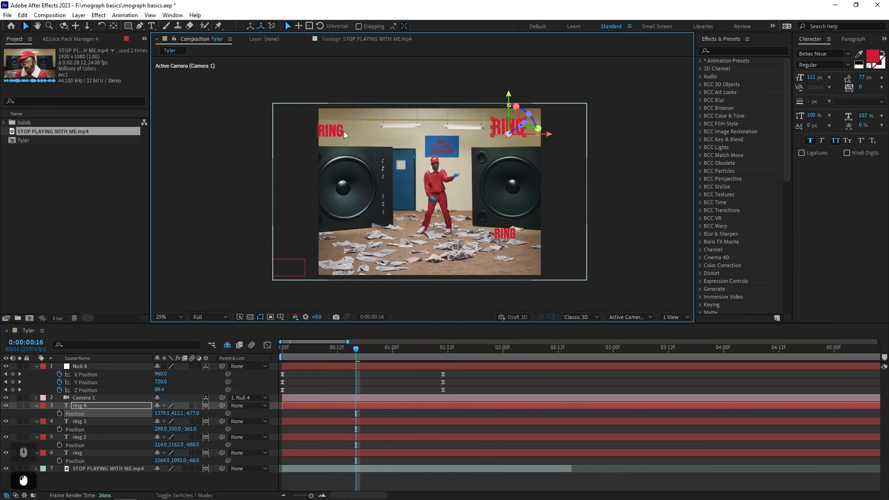
pyautogui.moveTo(343, 131); pyautogui.dragTo(373, 132)
pyautogui.moveTo(280, 268); pyautogui.dragTo(346, 241)
pyautogui.moveTo(505, 234); pyautogui.dragTo(502, 236)
# Duplicate ring 4 twice and place the ring 5 copy over the right speaker at about 1295, 737, with Z -927
pyautogui.click(360, 403)
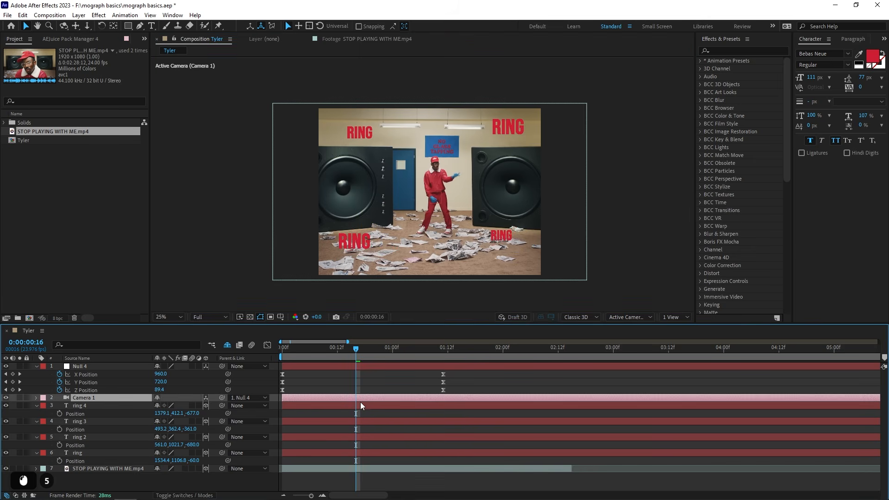
pyautogui.hotkey('ctrl', 'd')
pyautogui.hotkey('ctrl', 'd')
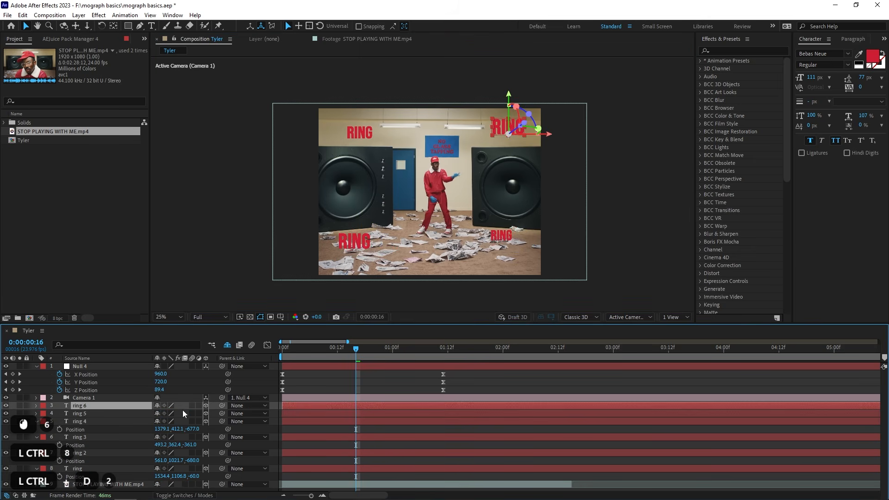
pyautogui.click(103, 415)
pyautogui.press('p')
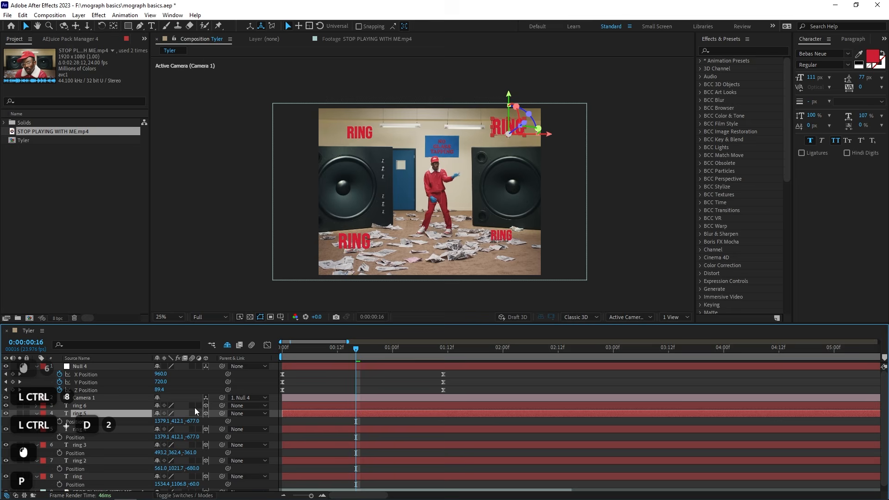
pyautogui.moveTo(193, 422); pyautogui.dragTo(97, 421)
pyautogui.moveTo(518, 109); pyautogui.dragTo(505, 182)
# Set ring 6's Z position to -368 and place it over the left speaker at about 460, 810
pyautogui.click(359, 407)
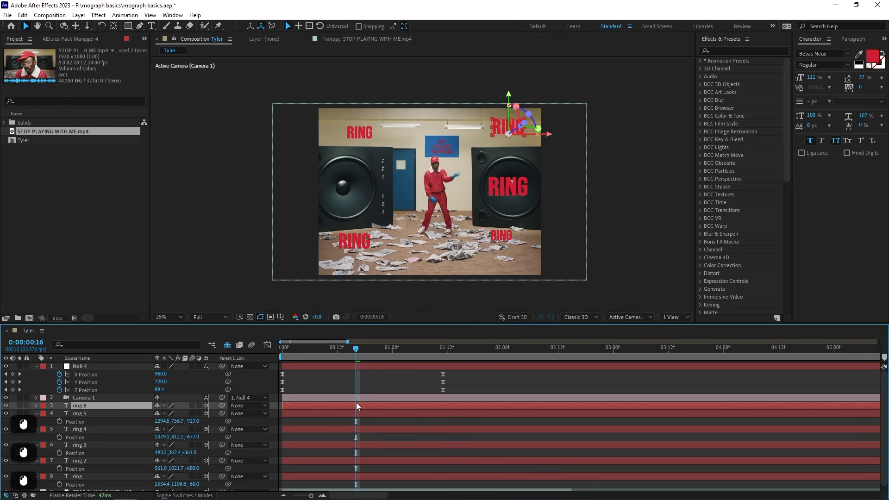
pyautogui.press('p')
pyautogui.moveTo(194, 413); pyautogui.dragTo(338, 412)
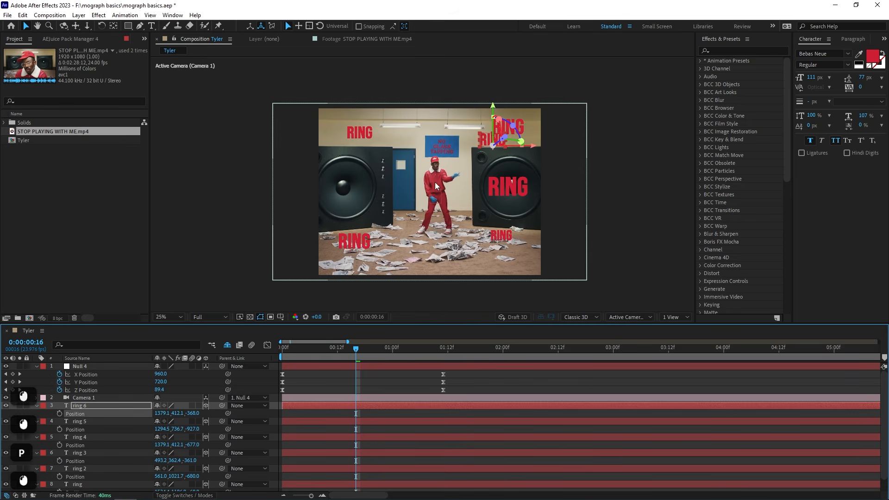
pyautogui.moveTo(488, 137); pyautogui.dragTo(343, 209)
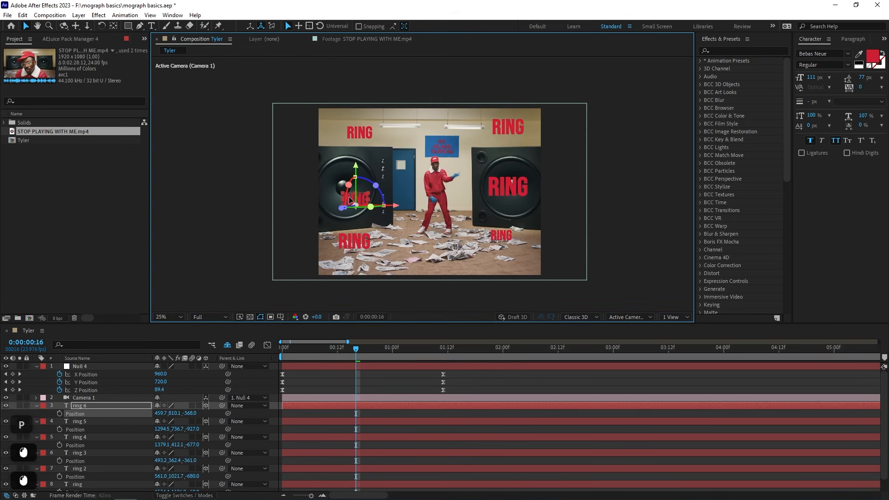
# Move the lower-right RING text down to about 1564, 1281 and preview the camera move
pyautogui.click(501, 235)
pyautogui.press('space')
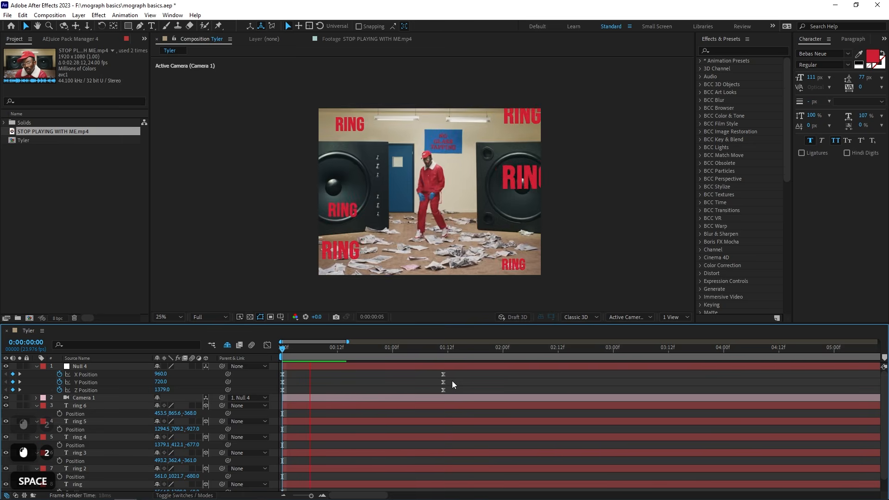
pyautogui.press('space')
pyautogui.press('space')
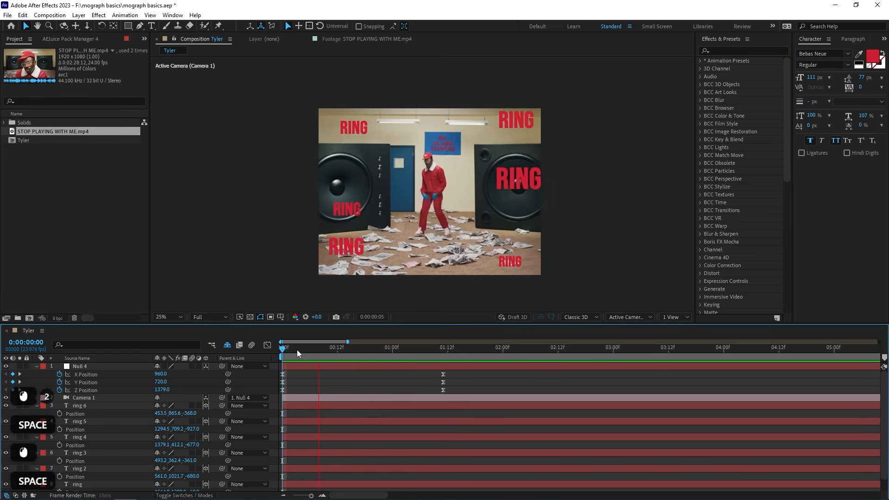
pyautogui.press('space')
# At 0:00:00:22, tilt ring 6 and ring 5 slightly and move ring 5 to about 1304, 727
pyautogui.moveTo(301, 348); pyautogui.dragTo(383, 360)
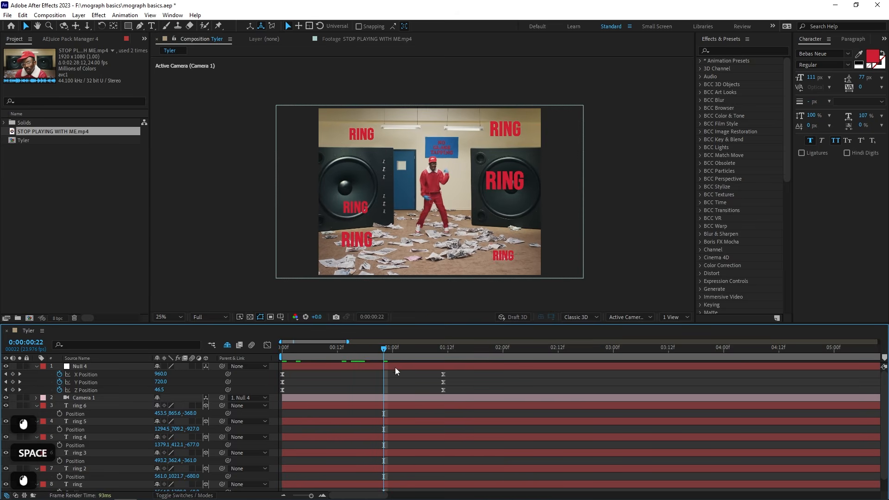
pyautogui.click(388, 406)
pyautogui.moveTo(369, 216); pyautogui.dragTo(363, 215)
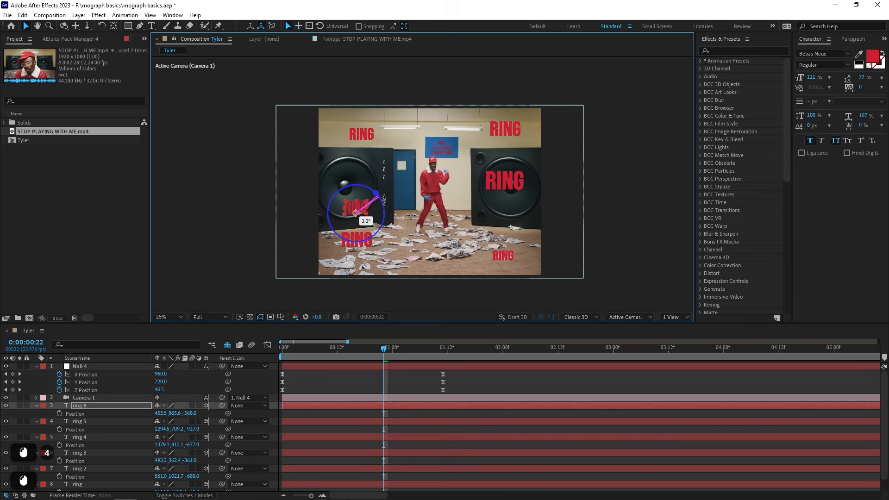
pyautogui.click(355, 243)
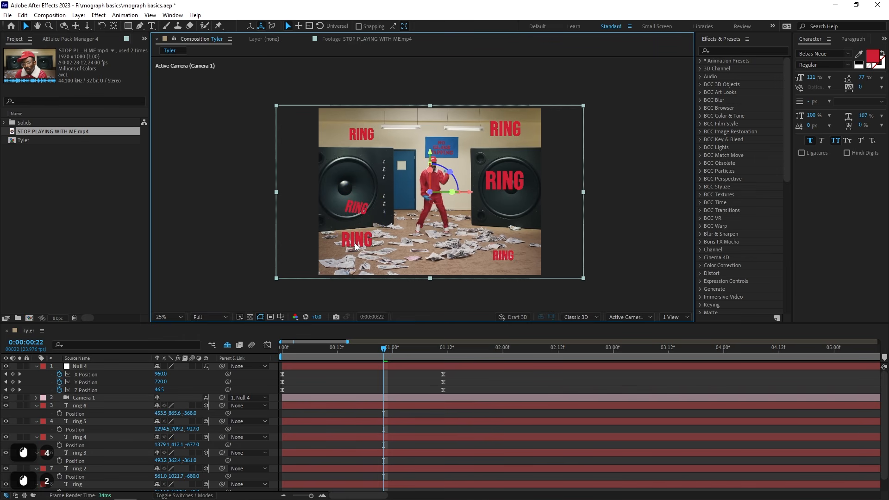
pyautogui.click(358, 422)
pyautogui.moveTo(528, 174)
pyautogui.mouseDown()
pyautogui.moveTo(516, 189)
pyautogui.moveTo(524, 183)
pyautogui.mouseUp()
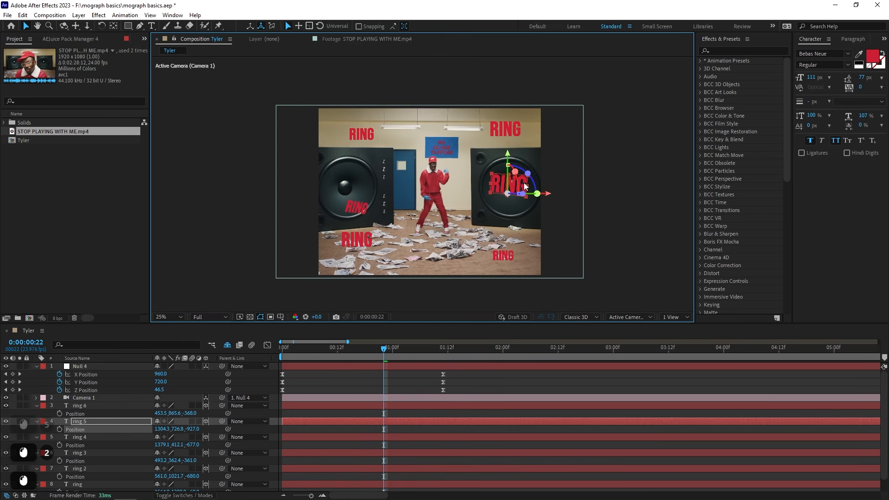
# Tilt ring 4 and the remaining RING texts slightly at varied 3D angles
pyautogui.click(415, 432)
pyautogui.click(416, 436)
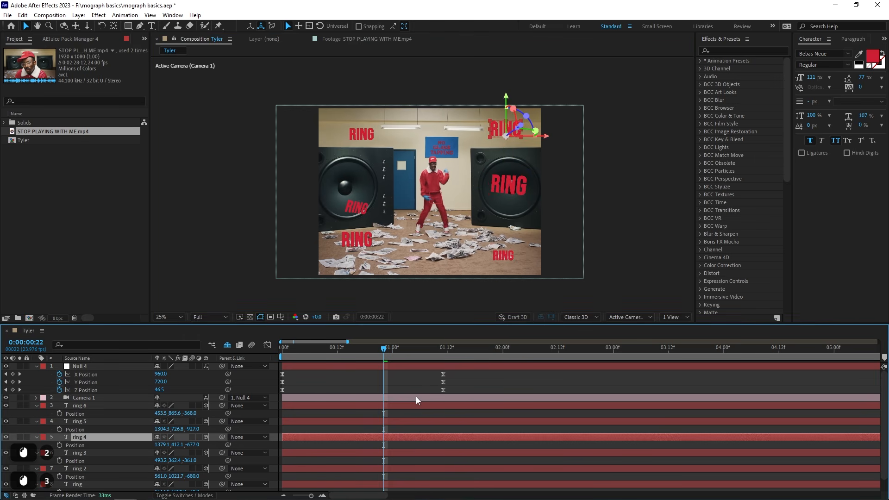
pyautogui.press('p')
pyautogui.click(366, 380)
# Preview the camera move with the tilted texts and leave the playhead at 0:00:01:03
pyautogui.press('space')
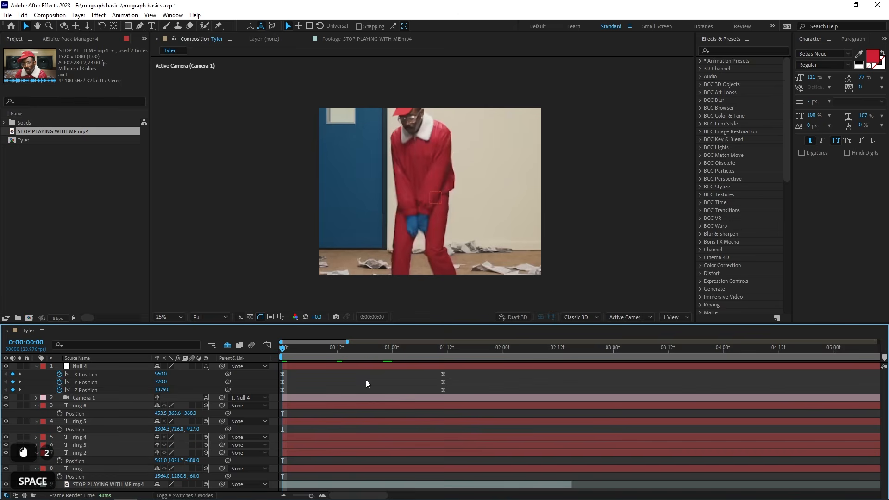
pyautogui.click(172, 364)
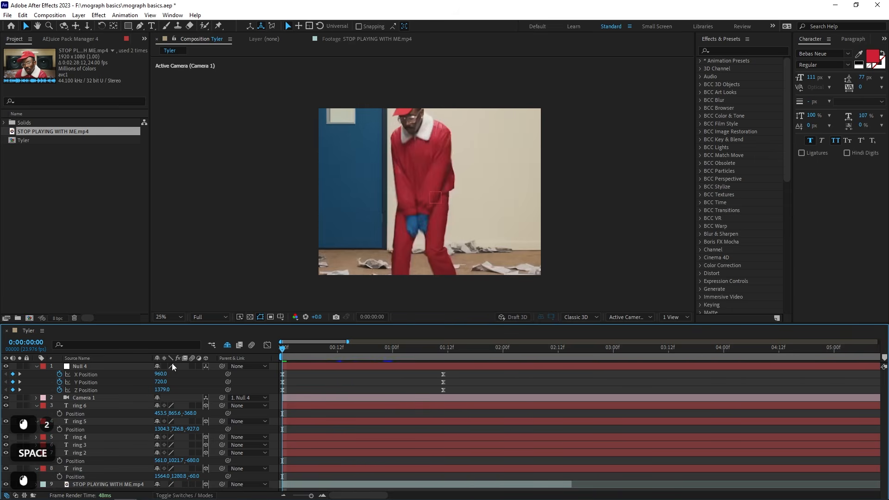
pyautogui.press('space')
pyautogui.click(336, 347)
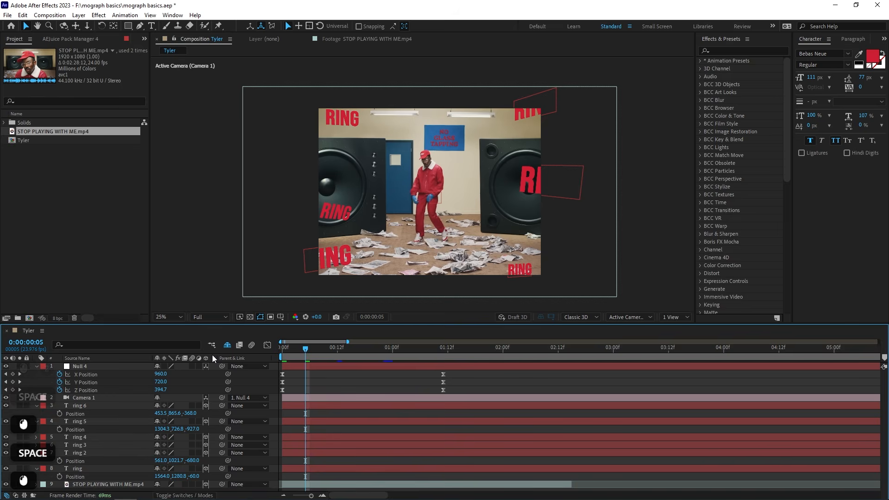
pyautogui.press('space')
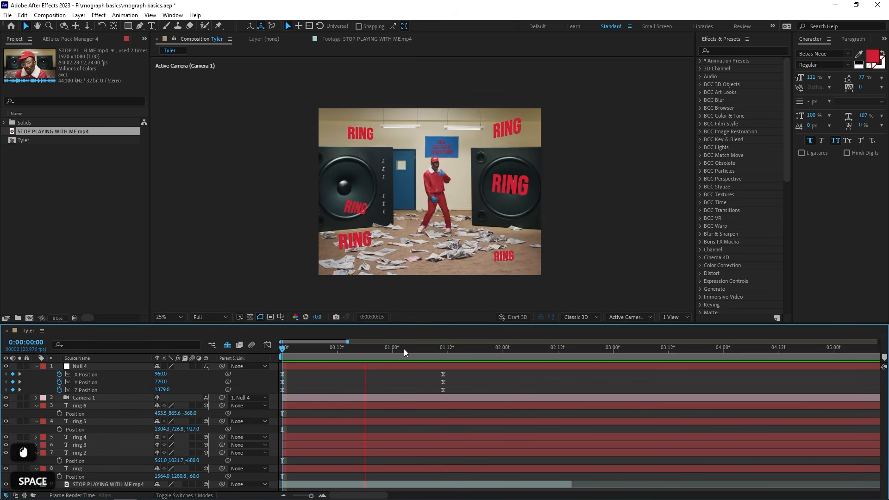
pyautogui.click(405, 351)
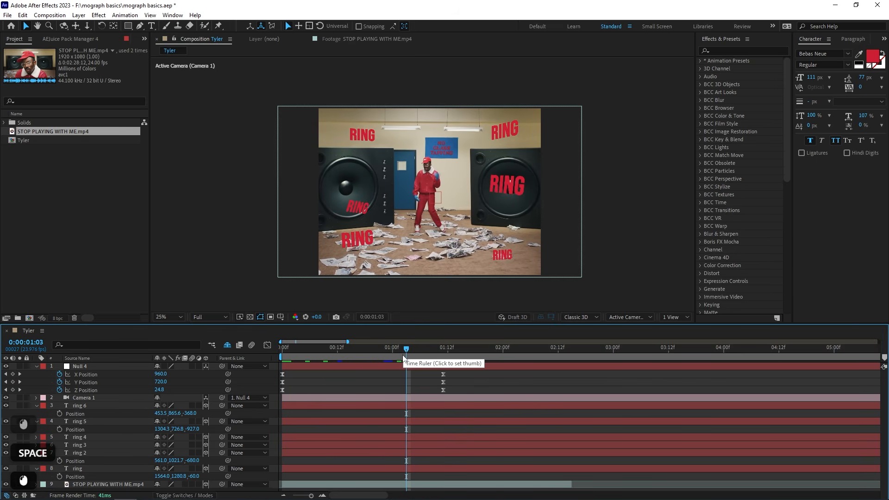
# Add a new 3D null object and parent Null 4 to it
pyautogui.click(392, 365)
pyautogui.rightClick(224, 209)
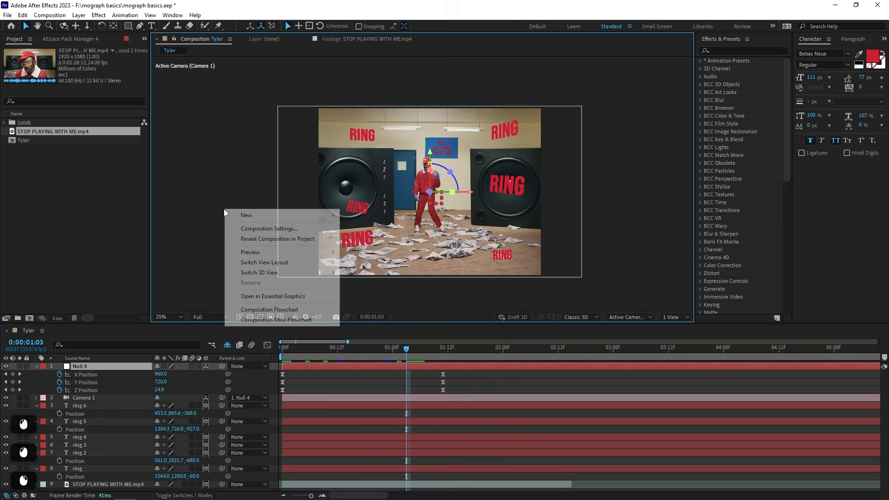
pyautogui.moveTo(263, 216)
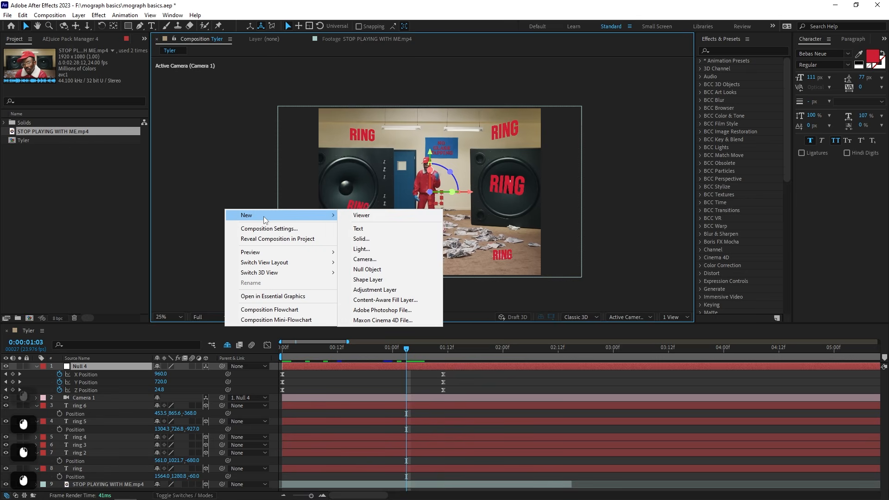
pyautogui.click(367, 269)
pyautogui.click(224, 373)
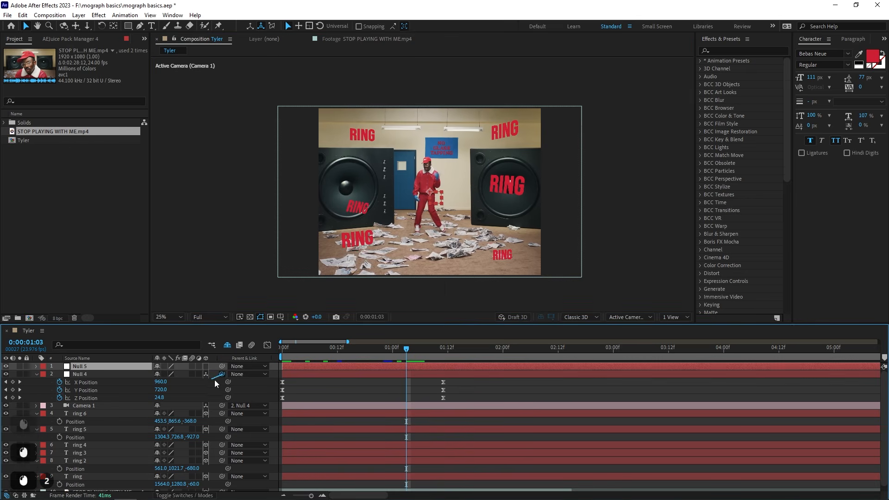
pyautogui.moveTo(152, 380); pyautogui.dragTo(85, 366)
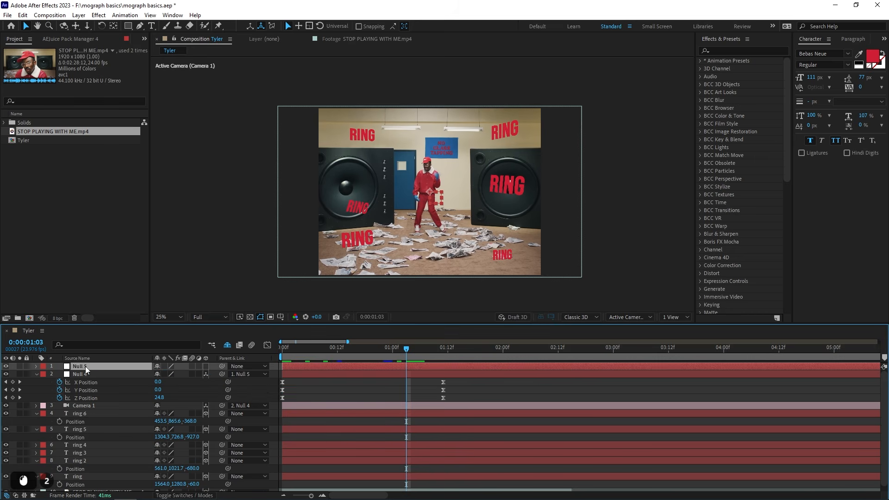
pyautogui.click(206, 367)
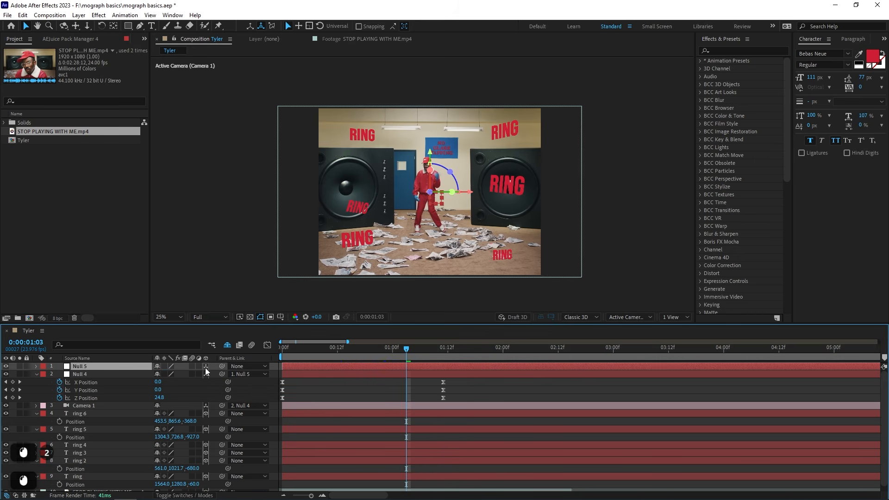
# Keyframe Null 5's Position at 0:00:01:03 and at 0:00:02:10, setting Z to 436 on the second keyframe
pyautogui.press('p')
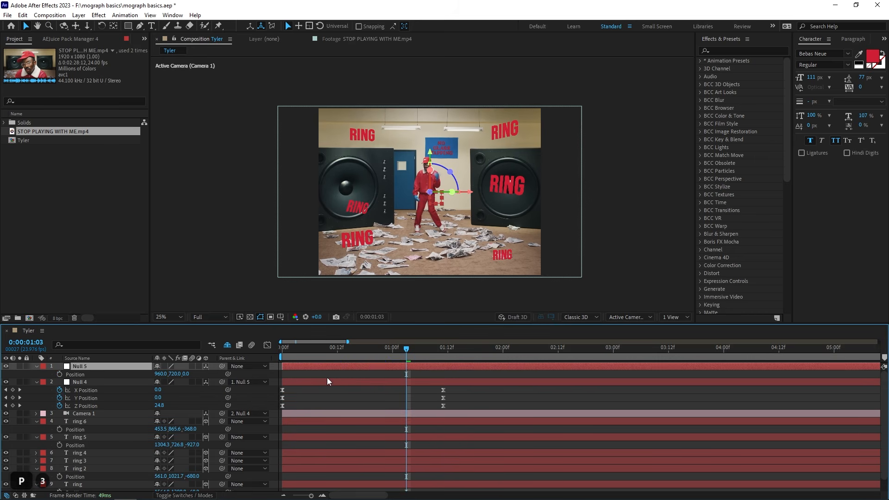
pyautogui.click(111, 382)
pyautogui.click(102, 375)
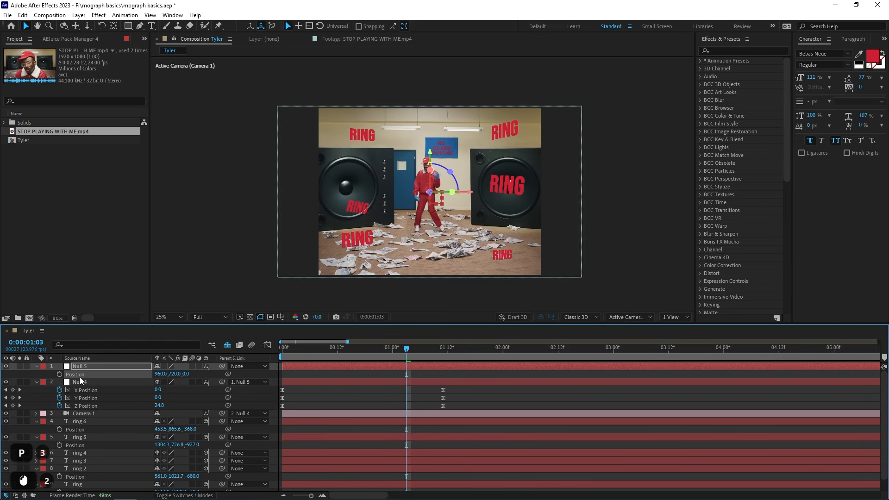
pyautogui.click(59, 375)
pyautogui.moveTo(418, 348); pyautogui.dragTo(554, 370)
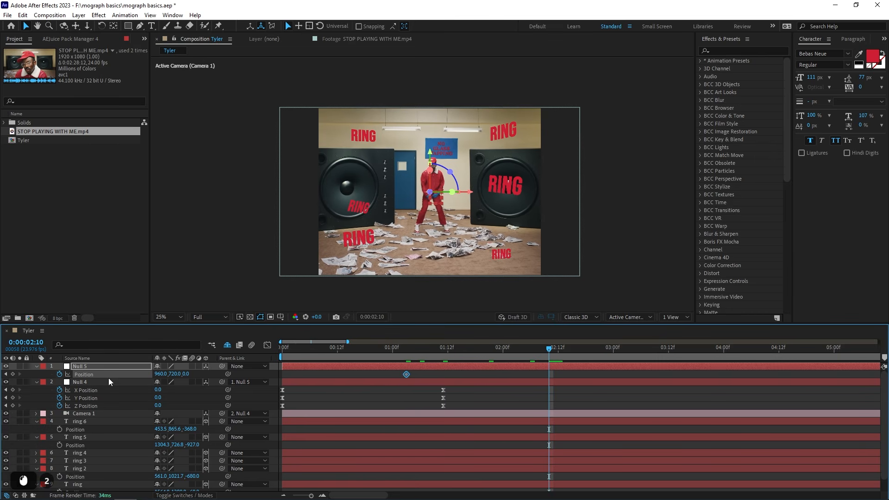
pyautogui.click(13, 374)
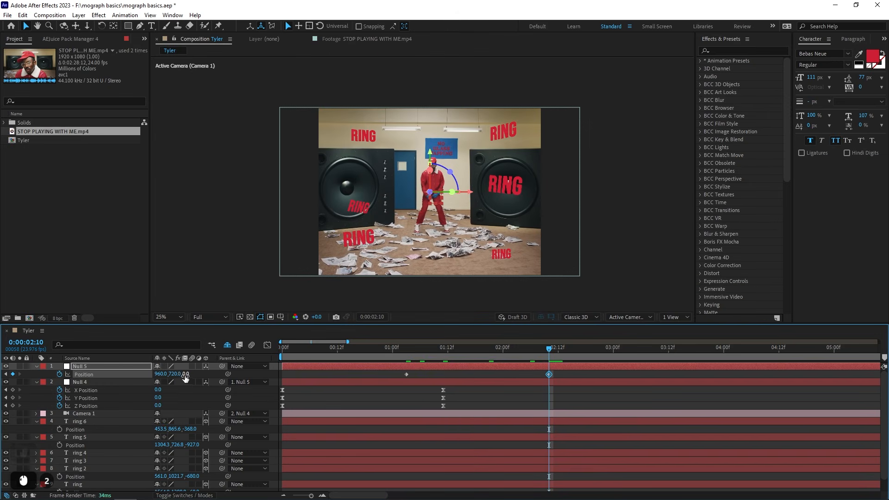
pyautogui.moveTo(185, 377); pyautogui.dragTo(393, 381)
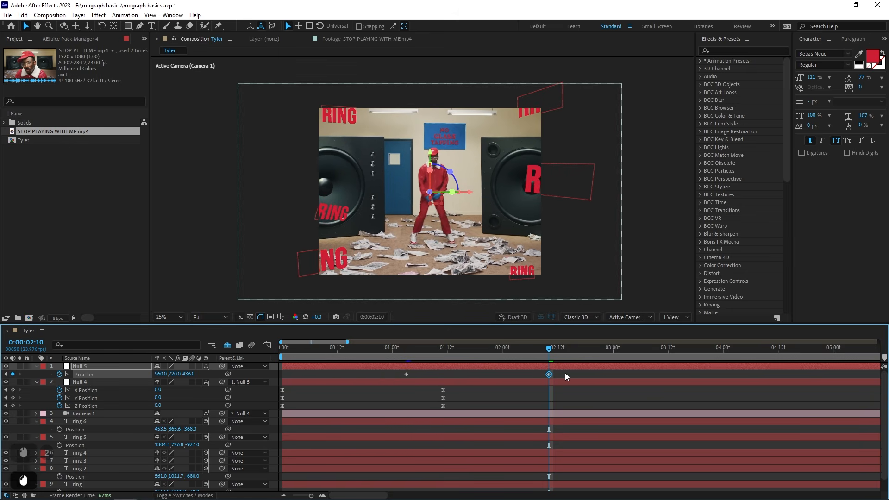
# Apply Easy Ease to both Null 5 Position keyframes and display their speed graph
pyautogui.moveTo(565, 373); pyautogui.dragTo(390, 374)
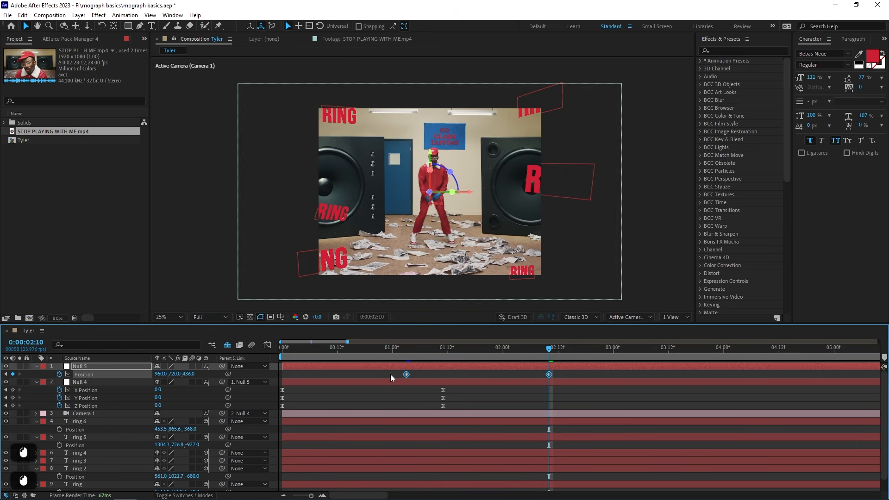
pyautogui.click(267, 345)
pyautogui.rightClick(446, 398)
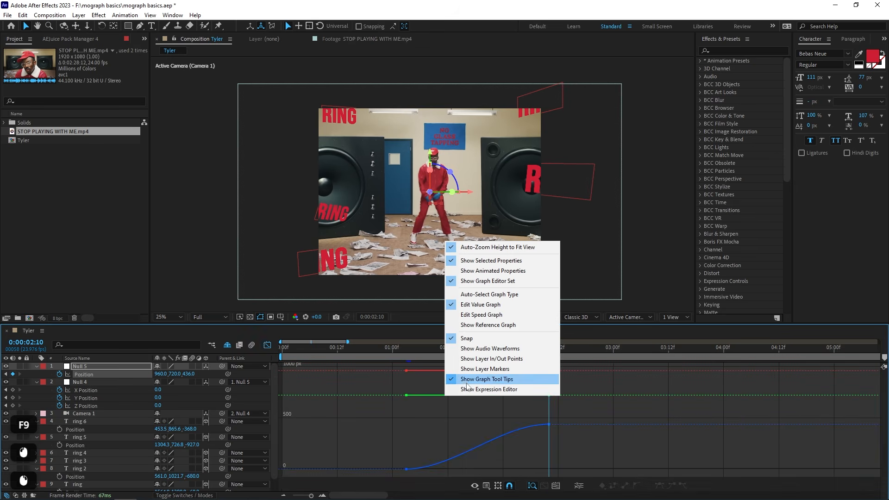
pyautogui.click(468, 318)
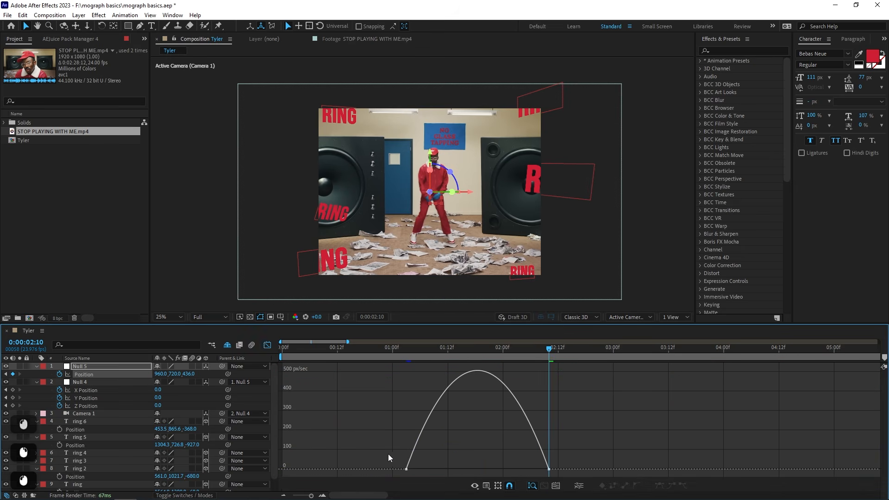
# Lengthen both ease handles of Null 5's Position into a steep central speed peak and preview the move
pyautogui.moveTo(376, 464); pyautogui.dragTo(472, 473)
pyautogui.click(435, 468)
pyautogui.moveTo(395, 462); pyautogui.dragTo(470, 472)
pyautogui.moveTo(526, 472); pyautogui.dragTo(500, 470)
pyautogui.click(465, 352)
pyautogui.click(305, 355)
pyautogui.press('space')
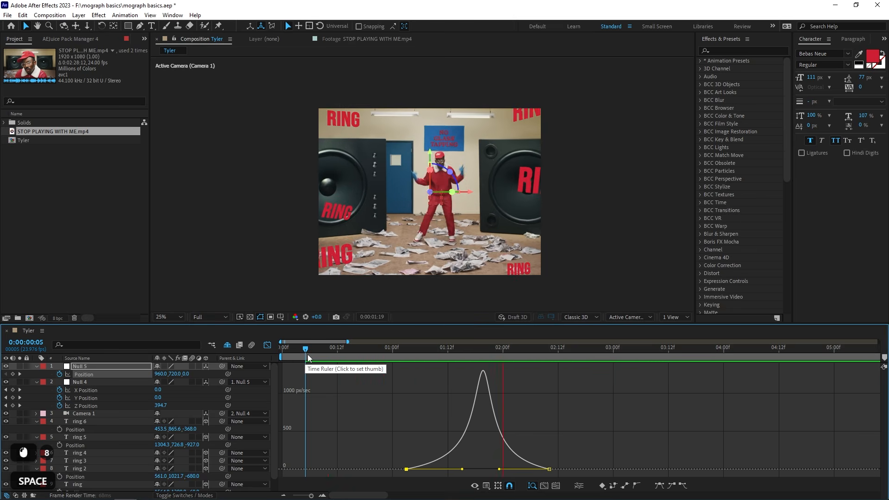
# Retime Null 5's Position keyframes to about 0:00:00:17 and 0:00:02:10 and adjust the ease handles for an earlier speed peak
pyautogui.click(315, 355)
pyautogui.click(268, 345)
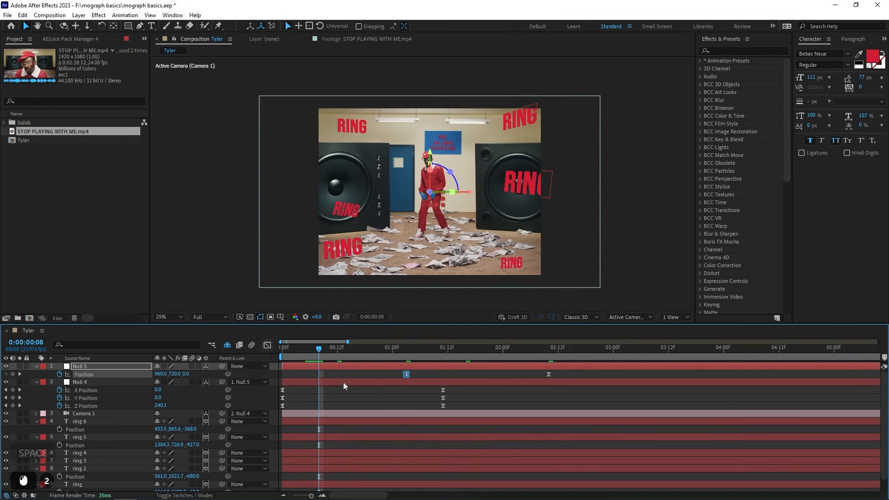
pyautogui.moveTo(391, 354); pyautogui.dragTo(361, 375)
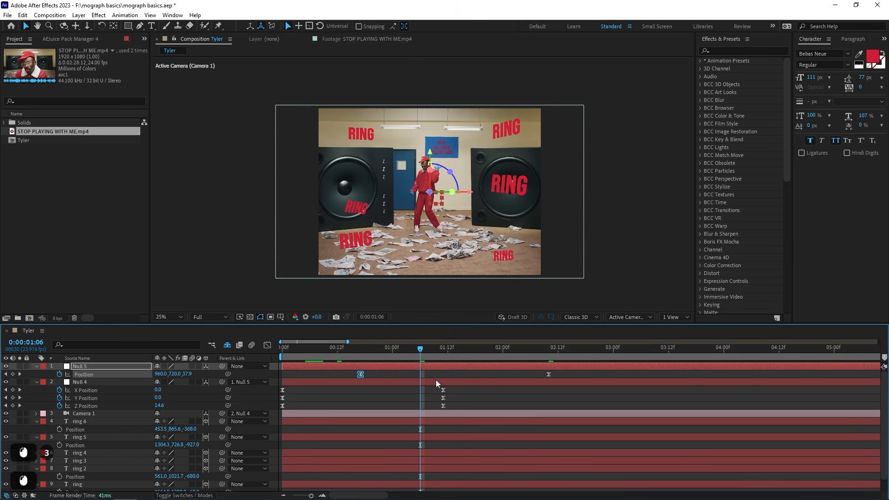
pyautogui.moveTo(549, 374); pyautogui.dragTo(559, 375)
pyautogui.click(267, 345)
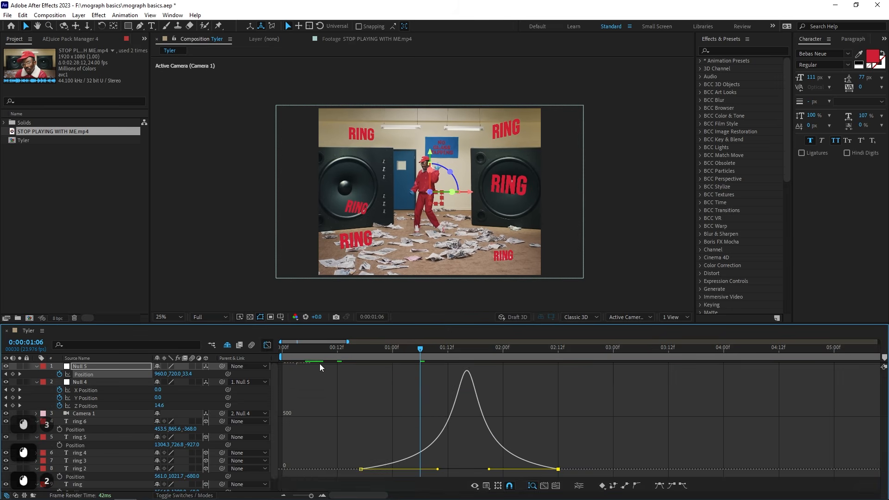
pyautogui.moveTo(435, 471); pyautogui.dragTo(423, 469)
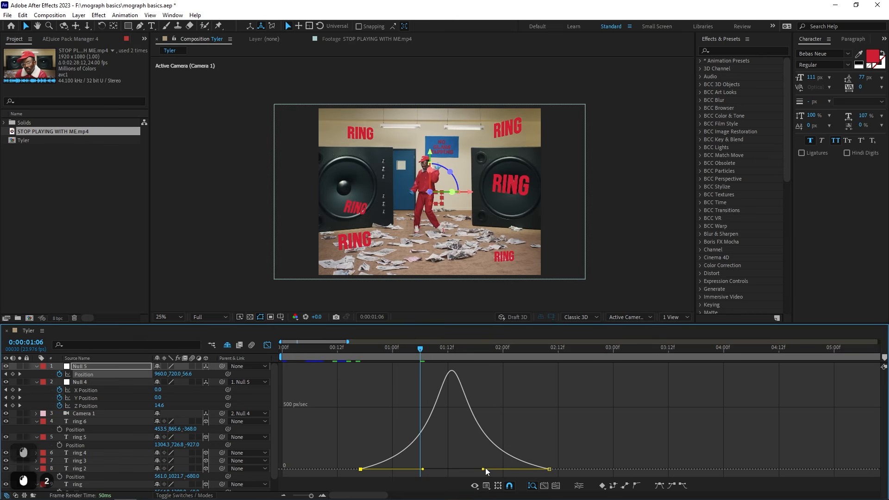
pyautogui.moveTo(483, 470); pyautogui.dragTo(485, 469)
# Increase Null 5's Z position at the 0:00:02:10 keyframe and preview the camera move from the start
pyautogui.click(549, 356)
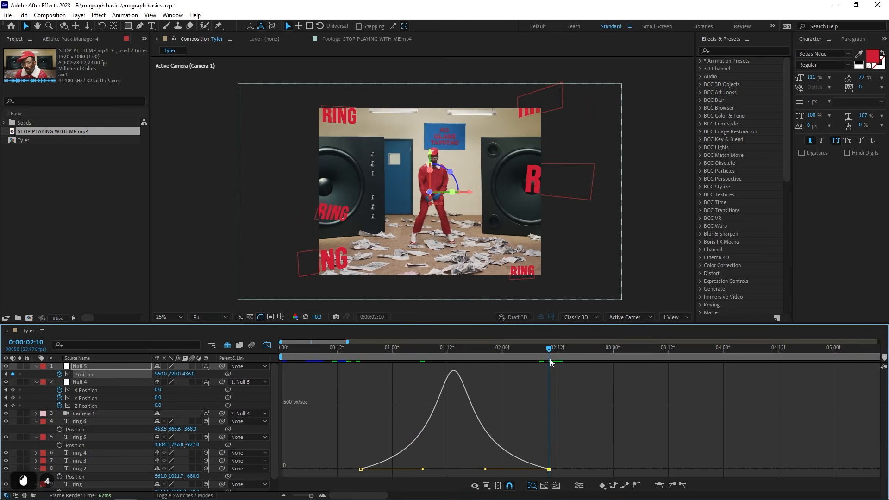
pyautogui.moveTo(190, 374); pyautogui.dragTo(240, 382)
pyautogui.click(278, 360)
pyautogui.press('space')
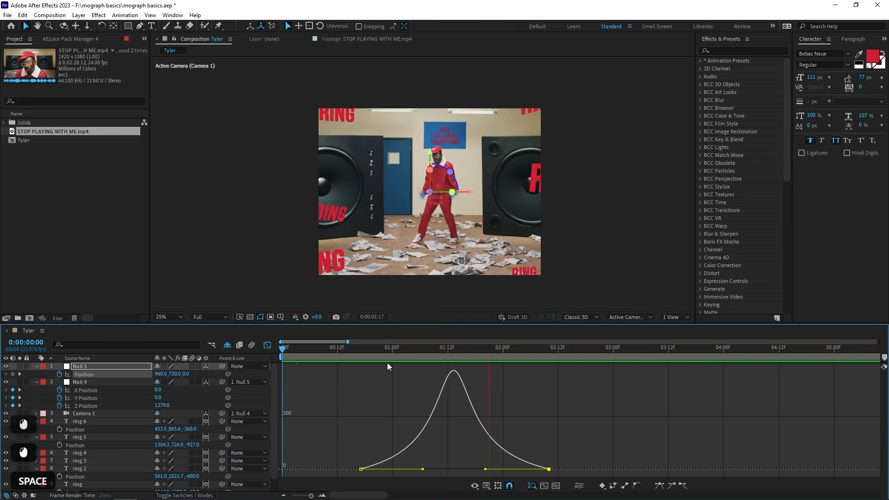
pyautogui.press('space')
# Set the first keyframe's influence to about 56%, lengthen the last keyframe's ease for an earlier peak, and preview the move
pyautogui.moveTo(423, 469); pyautogui.dragTo(413, 469)
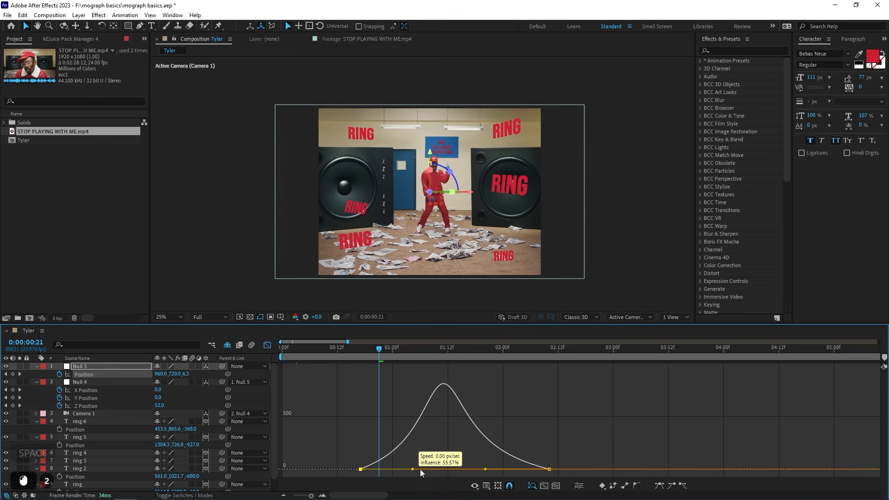
pyautogui.moveTo(485, 469); pyautogui.dragTo(466, 470)
pyautogui.press('space')
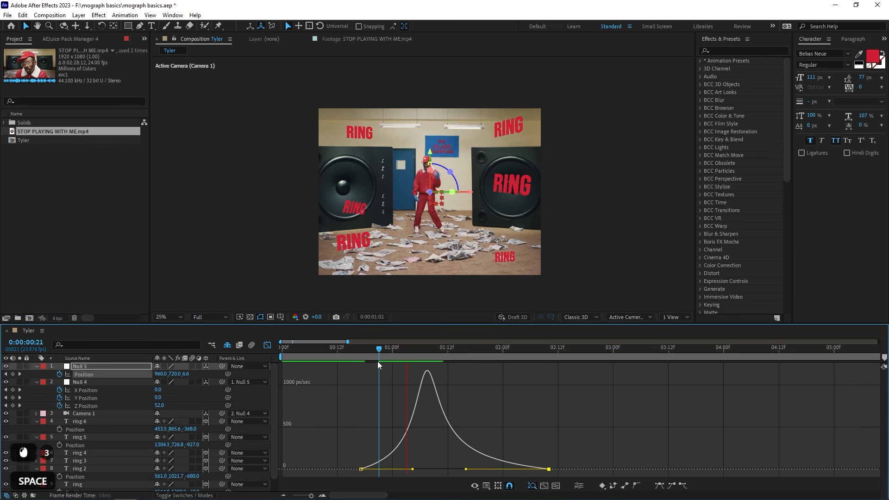
pyautogui.click(320, 348)
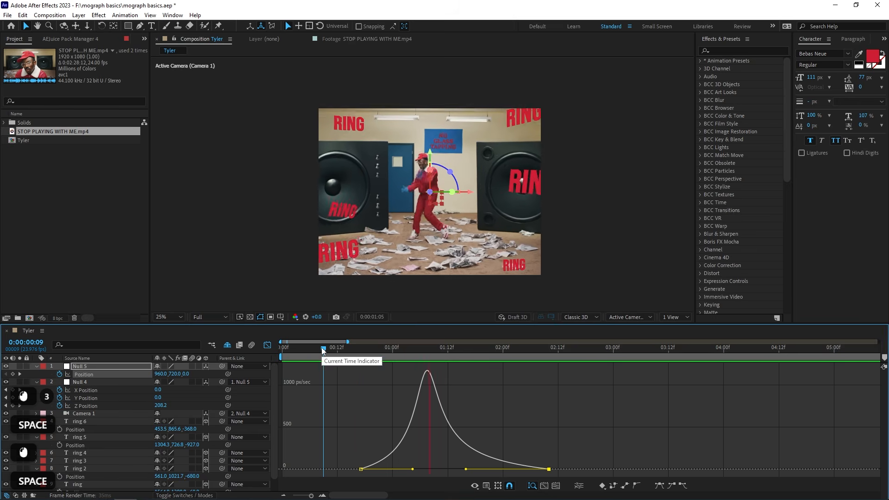
# Shift both Null 5 Position keyframes earlier to about 0:00:00:09 and 0:00:02:02 and preview from the start
pyautogui.click(268, 345)
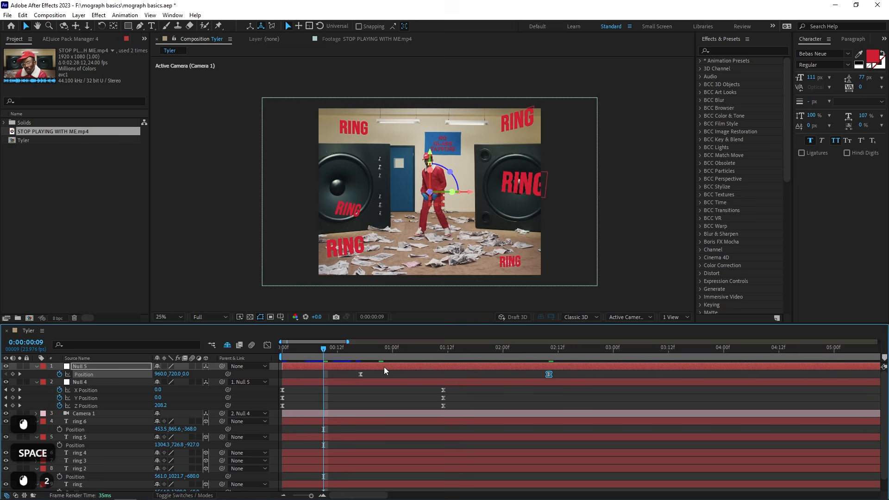
pyautogui.click(286, 361)
pyautogui.press('space')
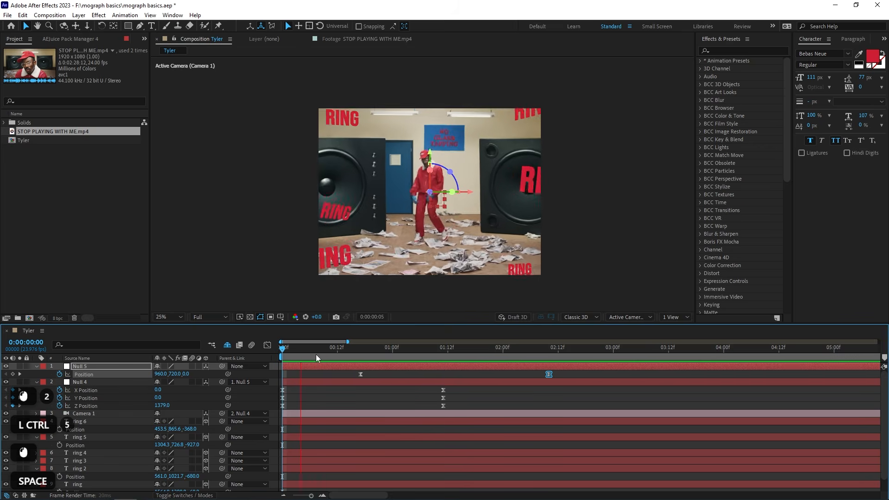
pyautogui.click(383, 354)
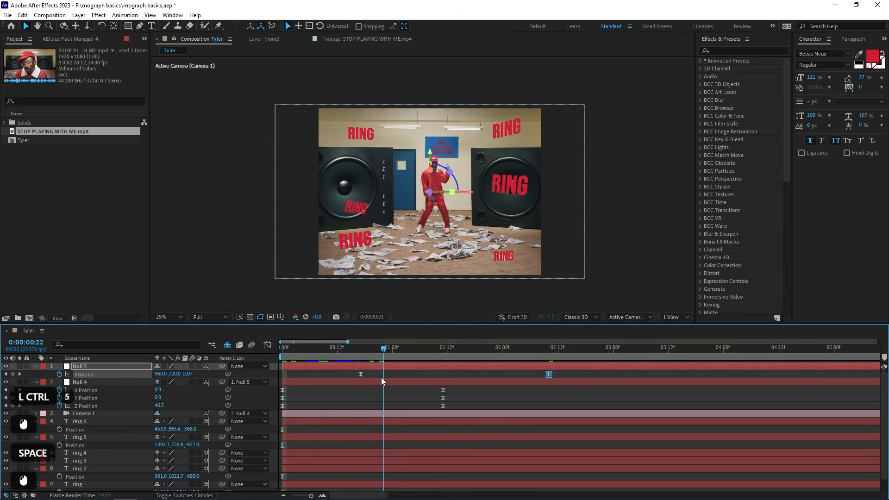
pyautogui.moveTo(424, 371); pyautogui.dragTo(391, 371)
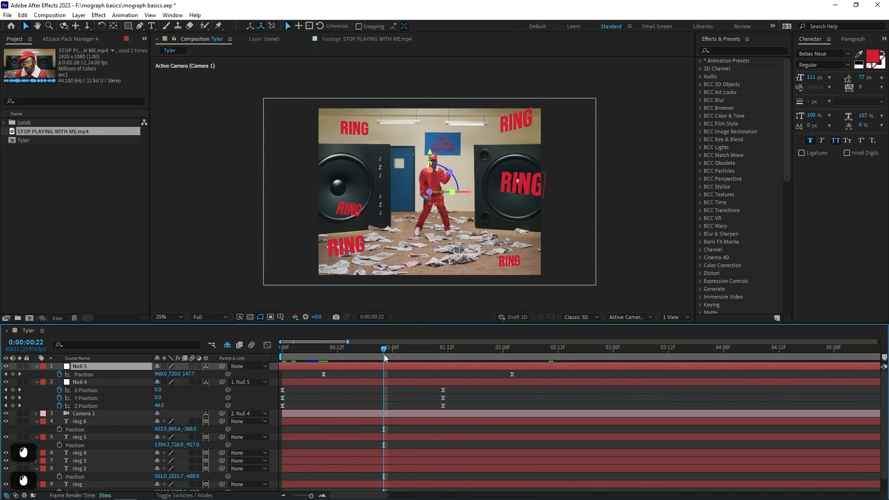
pyautogui.click(284, 354)
pyautogui.press('space')
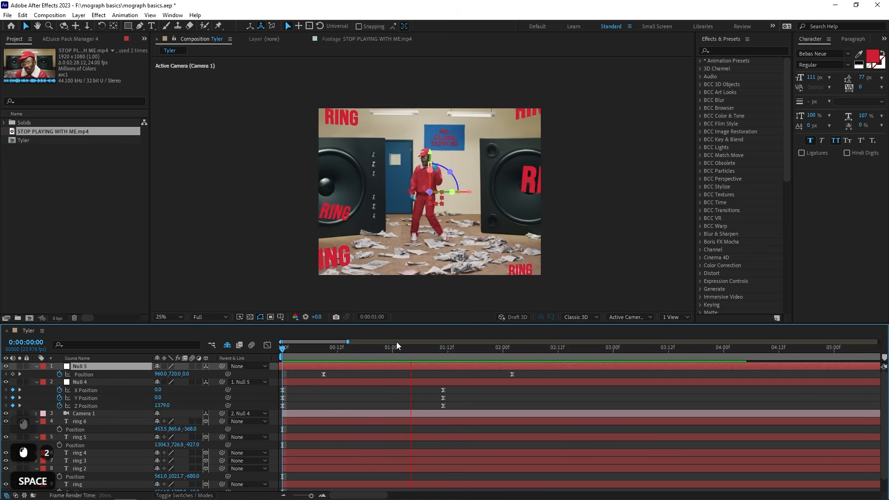
# Replay the camera move and compare the speed graphs of Null 5's Position and Null 4's Z Position
pyautogui.click(273, 358)
pyautogui.press('space')
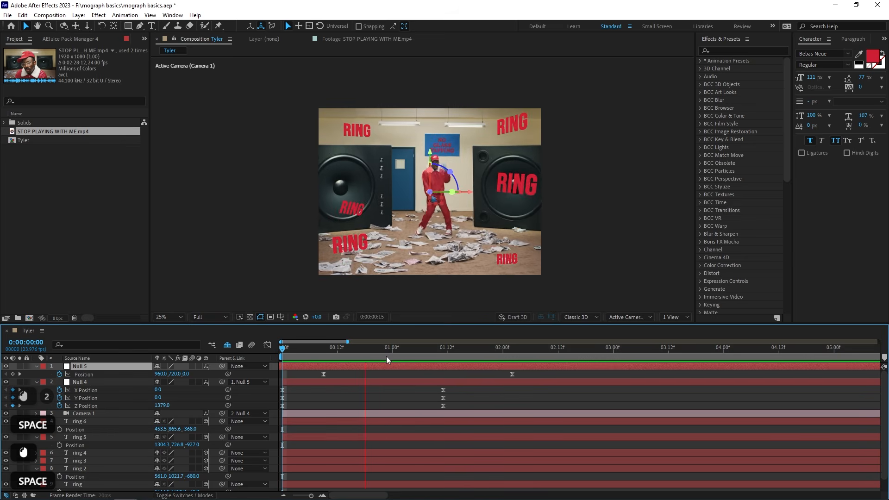
pyautogui.click(369, 357)
pyautogui.click(267, 345)
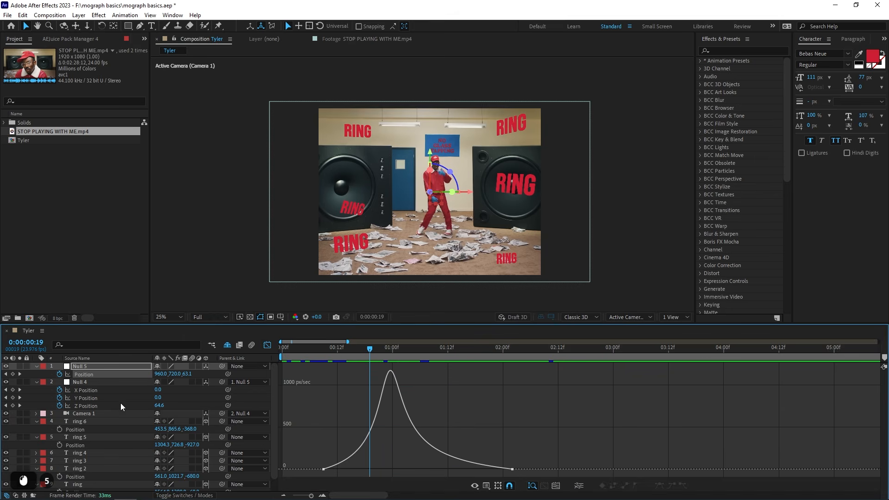
pyautogui.click(126, 405)
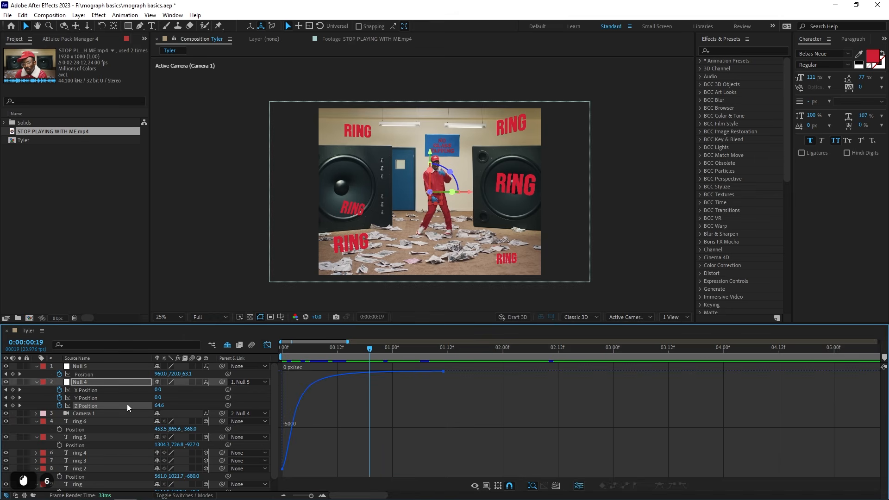
pyautogui.click(273, 349)
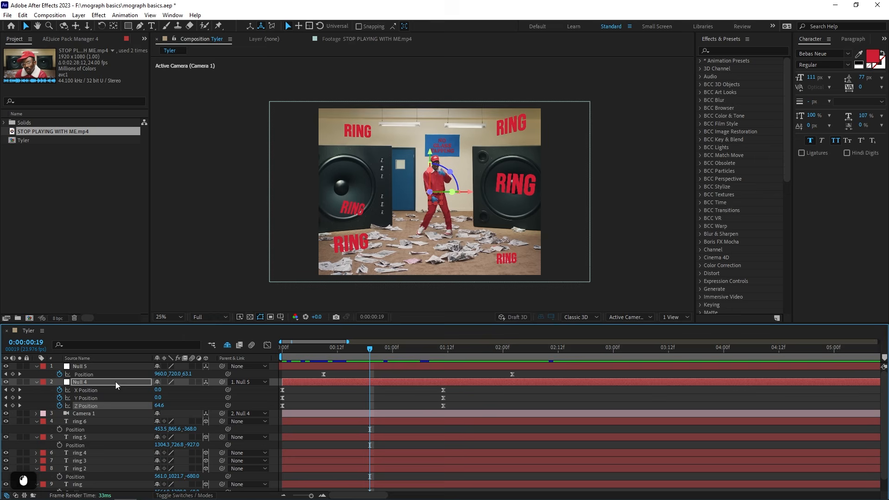
# Place a numbered composition marker at 0:00:01:18
pyautogui.click(88, 374)
pyautogui.moveTo(365, 361); pyautogui.dragTo(477, 359)
pyautogui.hotkey('shift', '6')
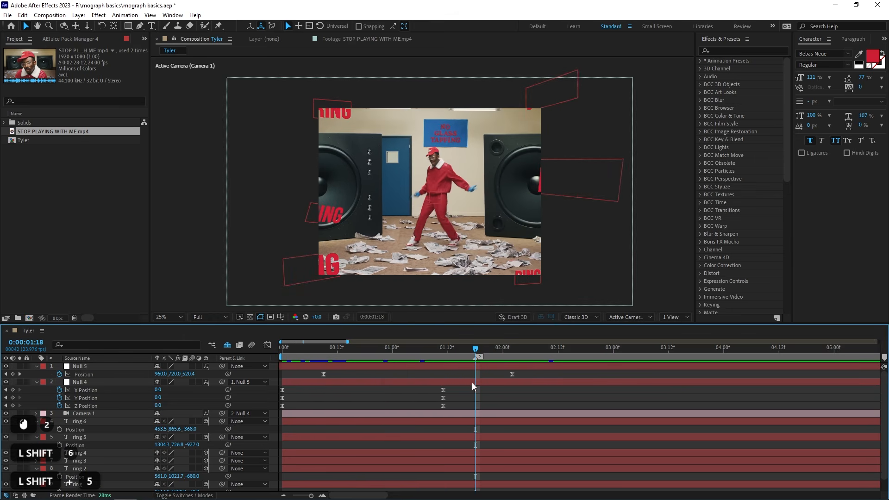
pyautogui.hotkey('shift', '5')
# Move both Null 5 Position keyframes to about 0:00:01:04 and 0:00:02:21 so the speed peak falls near the marker
pyautogui.click(482, 383)
pyautogui.click(324, 374)
pyautogui.press('u')
pyautogui.press('u')
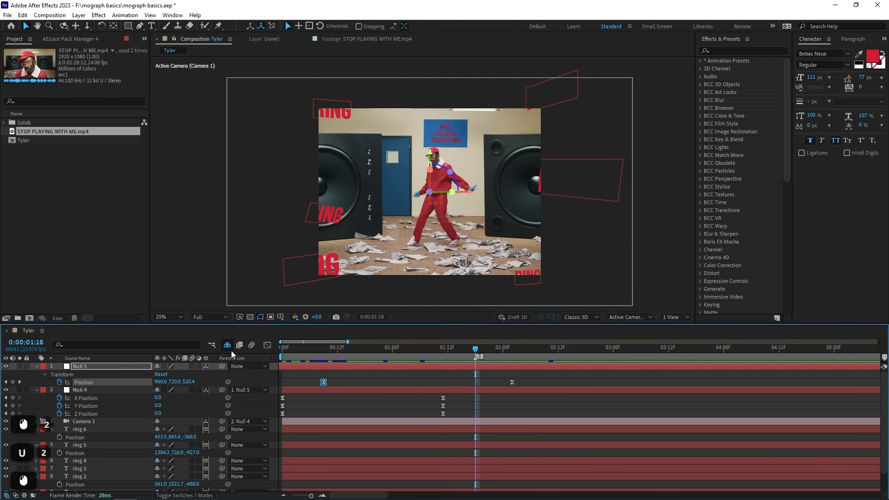
pyautogui.click(267, 345)
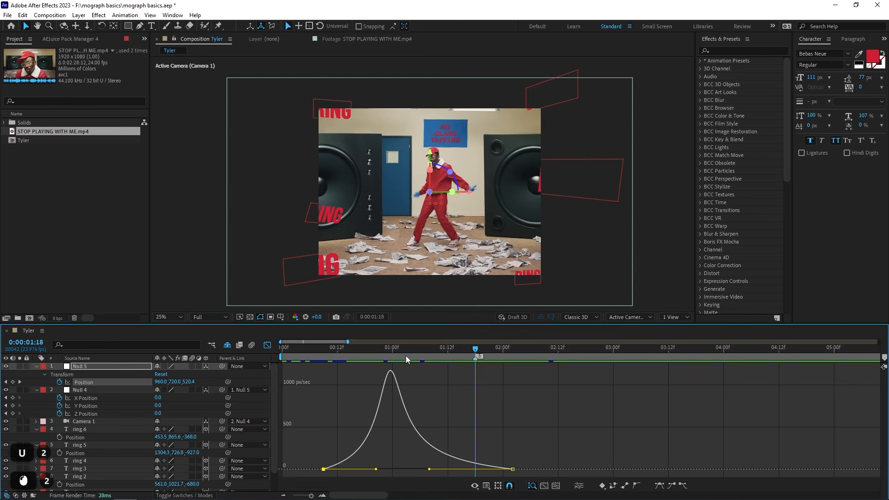
pyautogui.click(443, 362)
pyautogui.moveTo(309, 367); pyautogui.dragTo(600, 465)
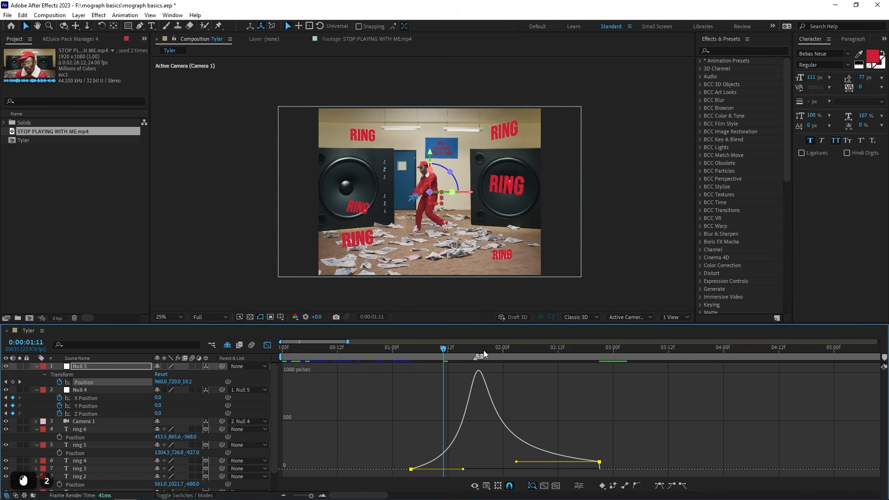
# Adjust Null 5's ease handles so both keyframes rest at zero speed and the sharp peak aligns with the 0:00:01:18 marker
pyautogui.click(476, 349)
pyautogui.moveTo(516, 462); pyautogui.dragTo(467, 469)
pyautogui.click(424, 348)
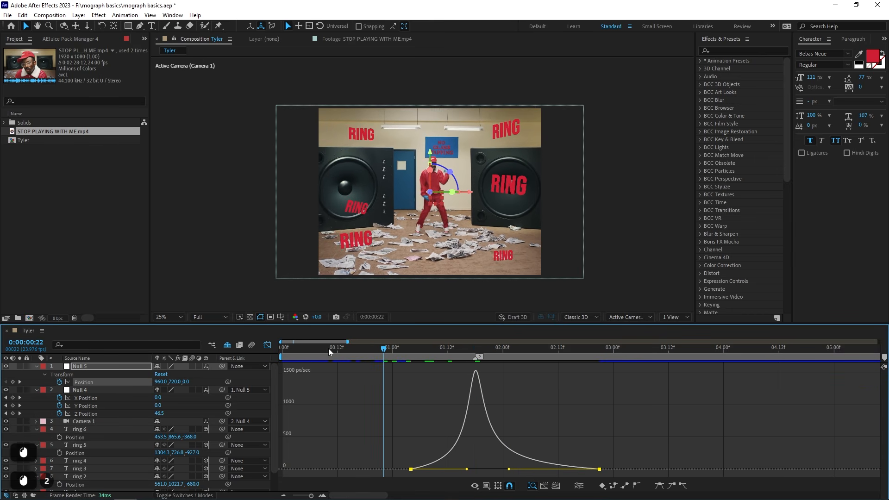
# Preview the retimed camera move from the start, leave the playhead at 0:00:01:03, and deselect the layers
pyautogui.click(268, 345)
pyautogui.click(283, 348)
pyautogui.press('space')
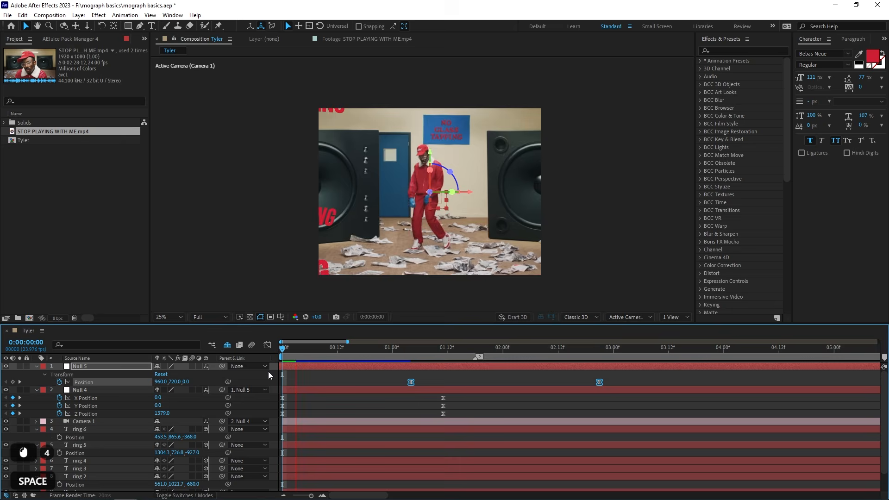
pyautogui.click(407, 357)
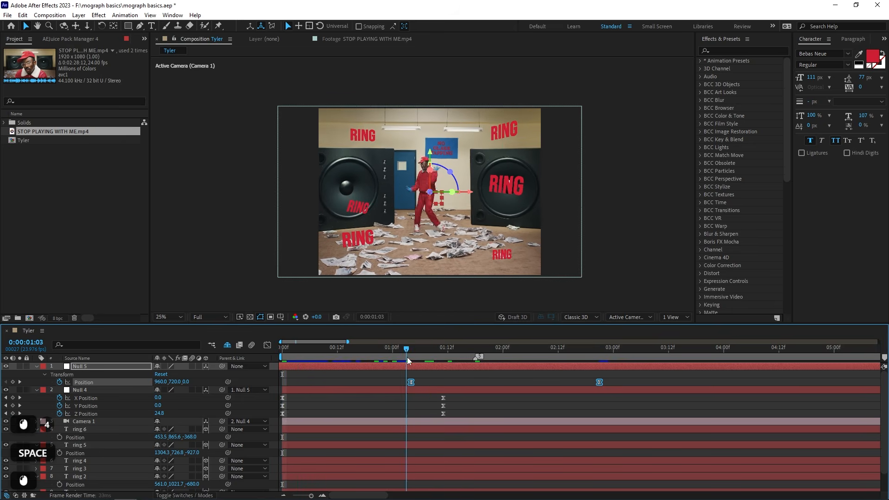
pyautogui.click(461, 395)
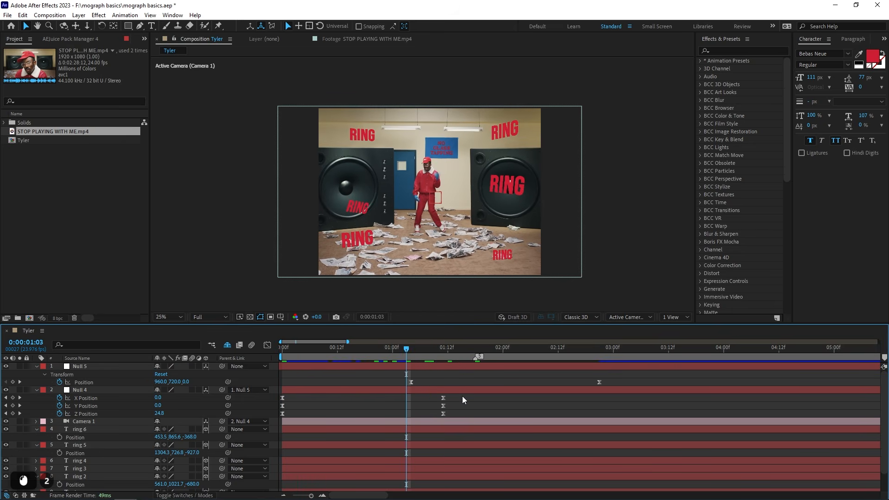
# Move Null 4's ending X, Y and Z Position keyframes to about 0:00:02:15 and reshape the Z Position value curve into a smooth ease-out without overshoot
pyautogui.moveTo(462, 395); pyautogui.dragTo(572, 421)
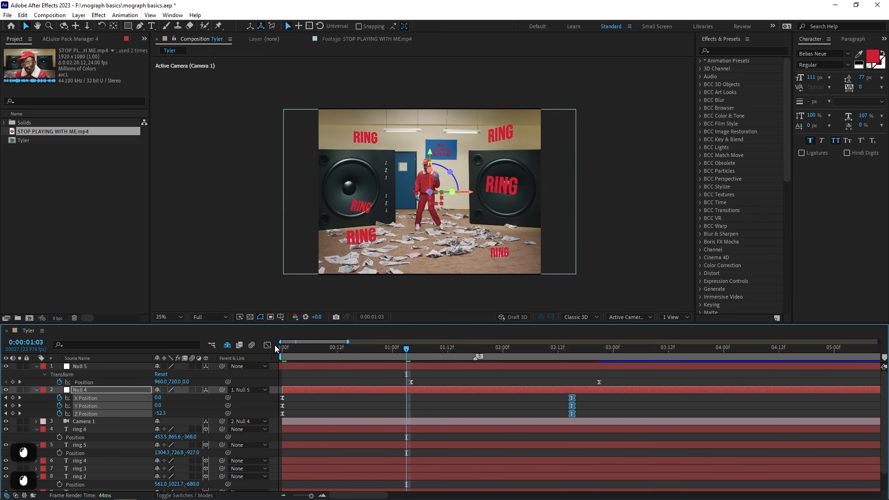
pyautogui.click(268, 345)
pyautogui.rightClick(339, 428)
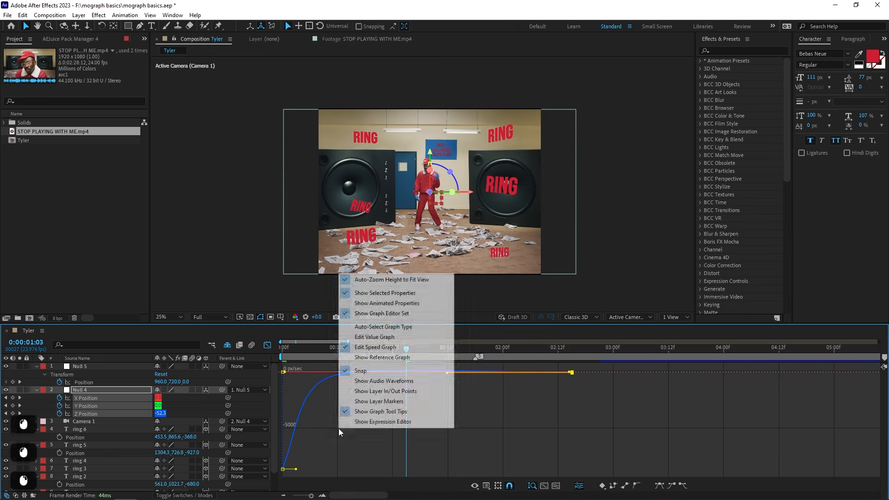
pyautogui.click(365, 344)
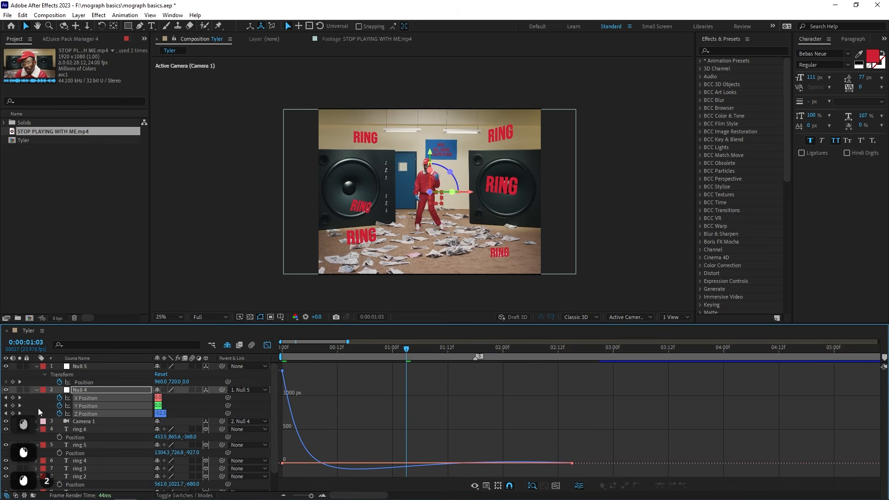
pyautogui.click(79, 414)
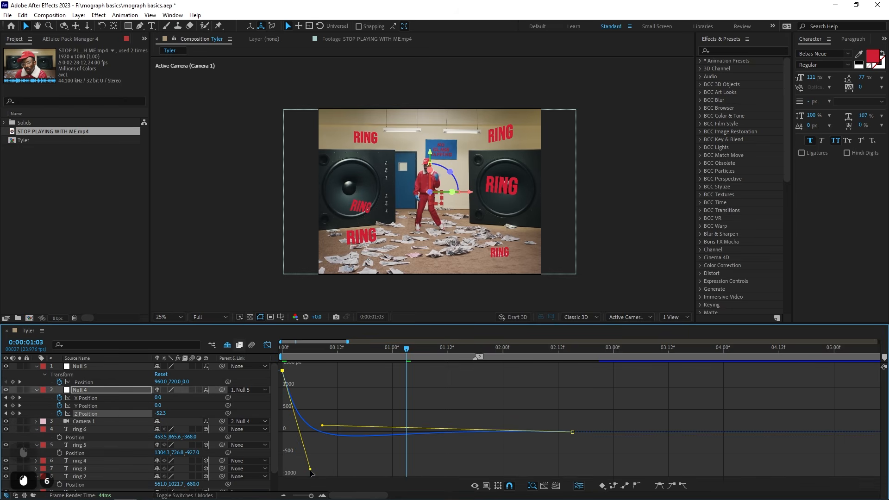
pyautogui.moveTo(310, 472); pyautogui.dragTo(328, 464)
pyautogui.click(324, 465)
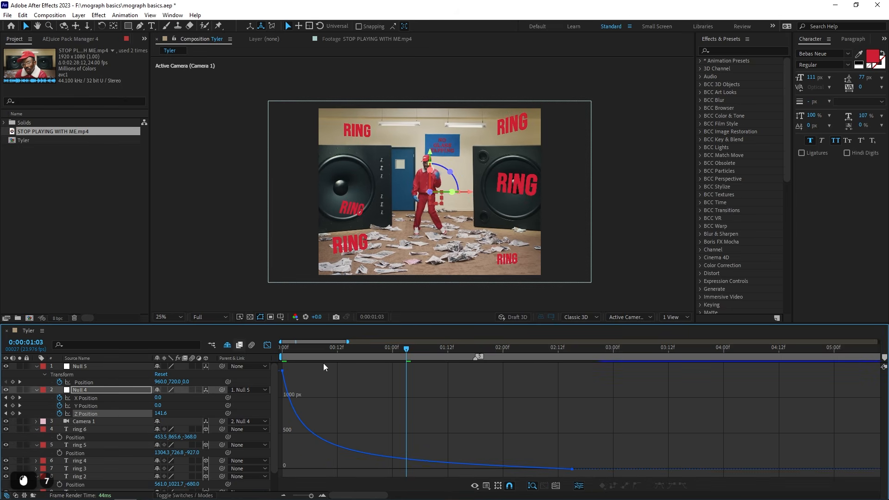
# Preview the lengthened camera pull-out from the start, return to the layer bar view, and leave the playhead at 0:00:00:00
pyautogui.click(283, 347)
pyautogui.press('space')
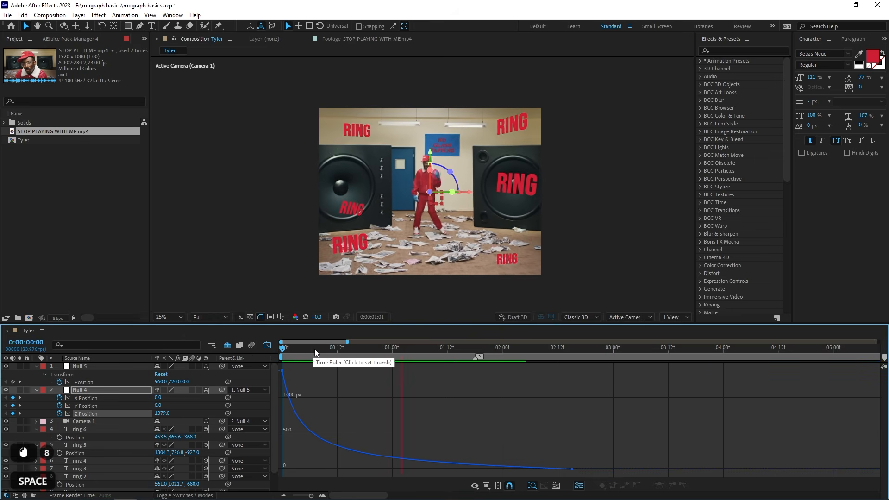
pyautogui.click(287, 348)
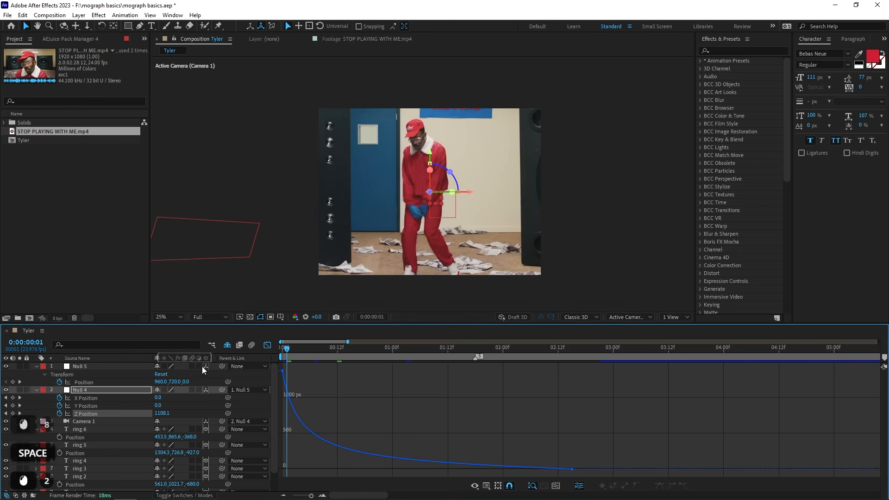
pyautogui.click(266, 347)
pyautogui.press('space')
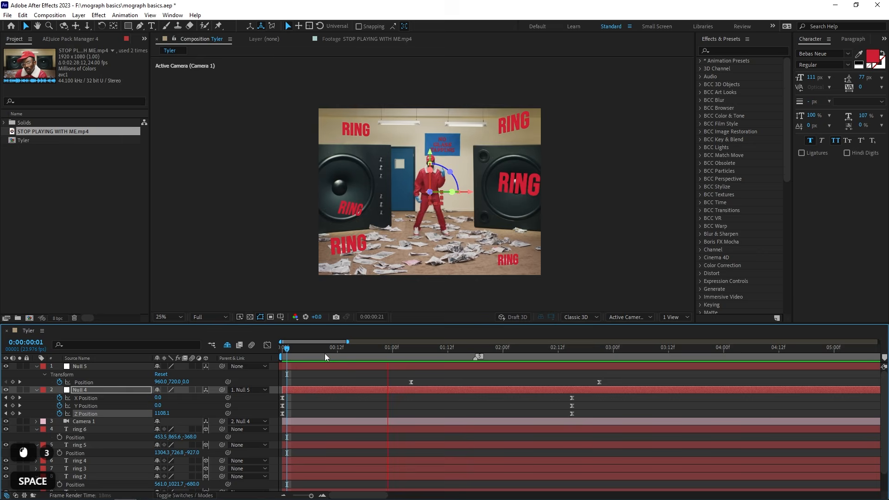
pyautogui.press('space')
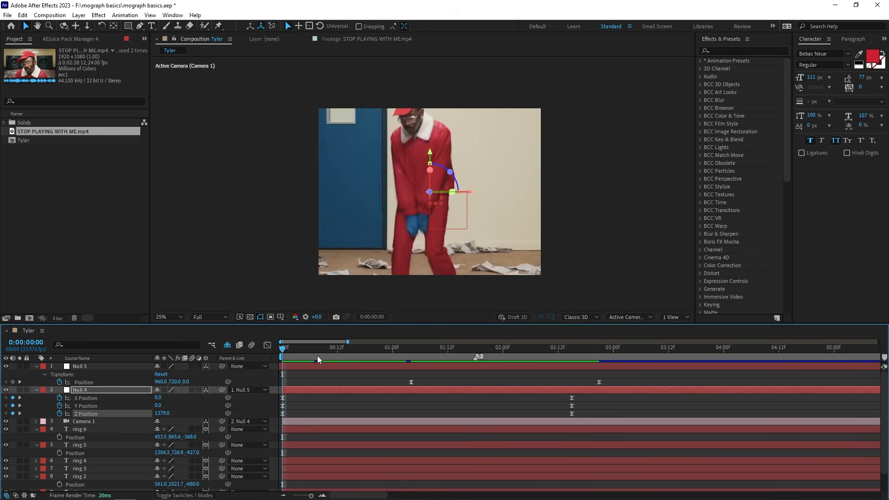